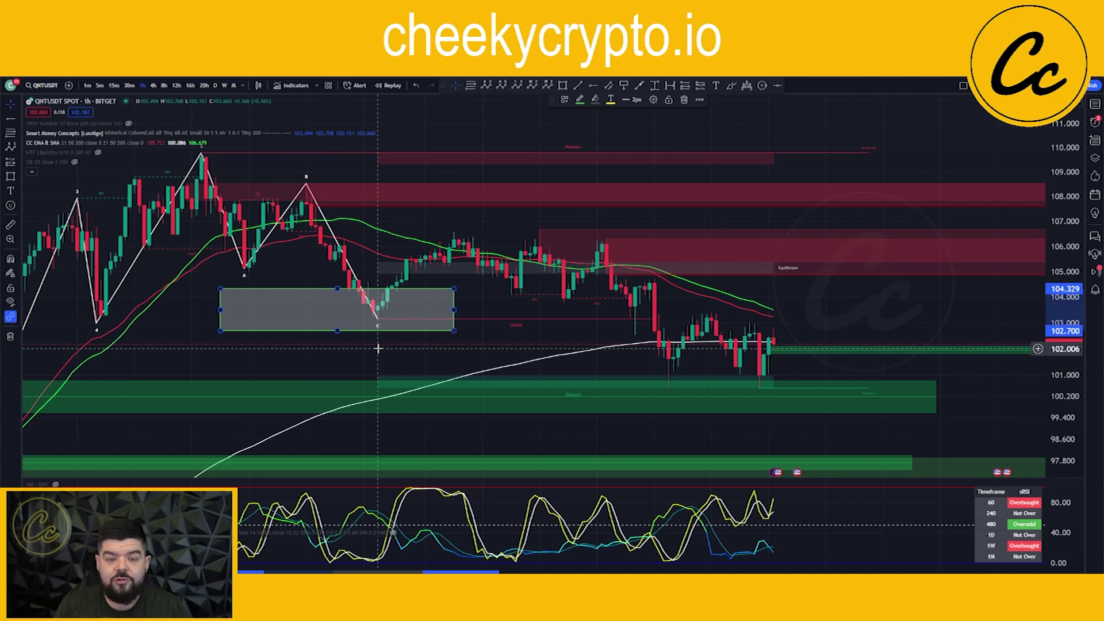
Draw a small circle around the CHoCH label on the 1-hour QNTUSDT chart, beneath the price action.
{"action": "left_click", "coordinate": [378, 348]}
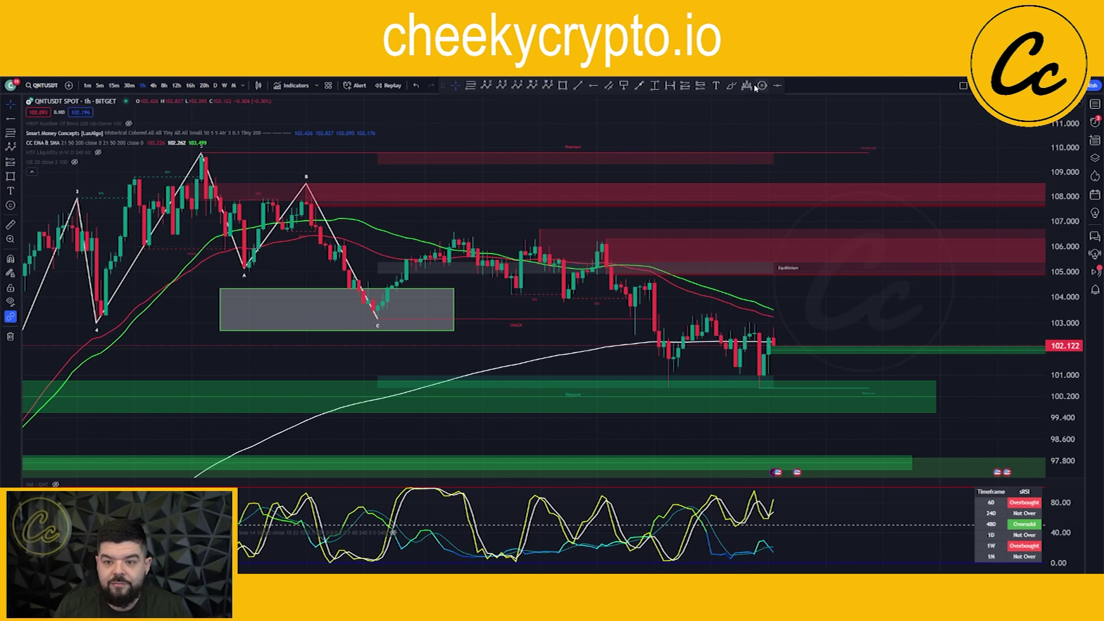
{"action": "left_click", "coordinate": [515, 325]}
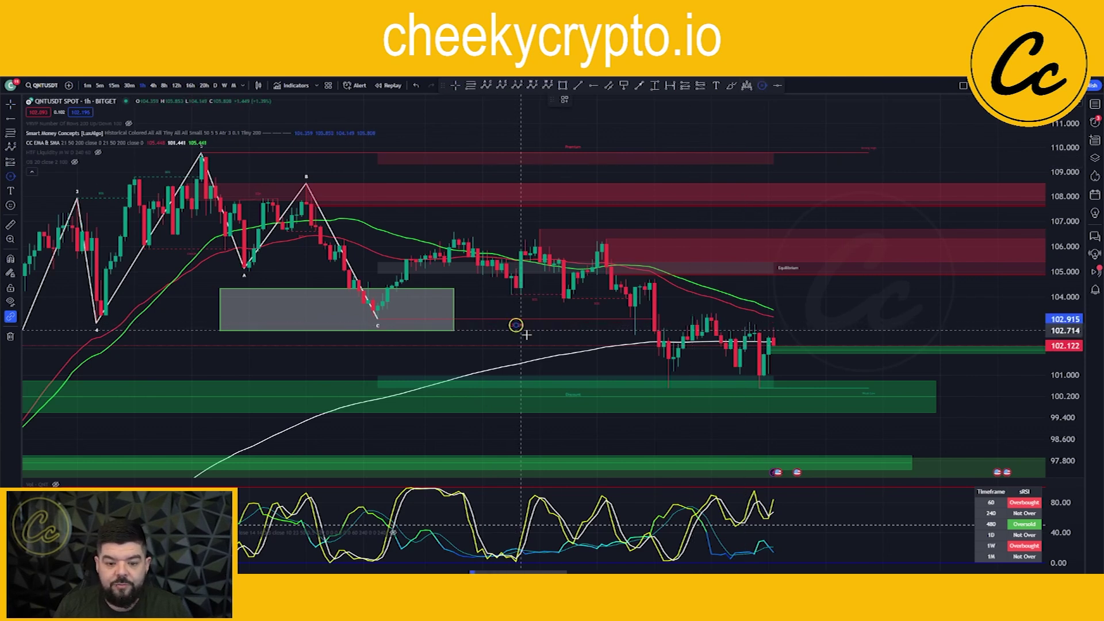
{"action": "left_click", "coordinate": [584, 306]}
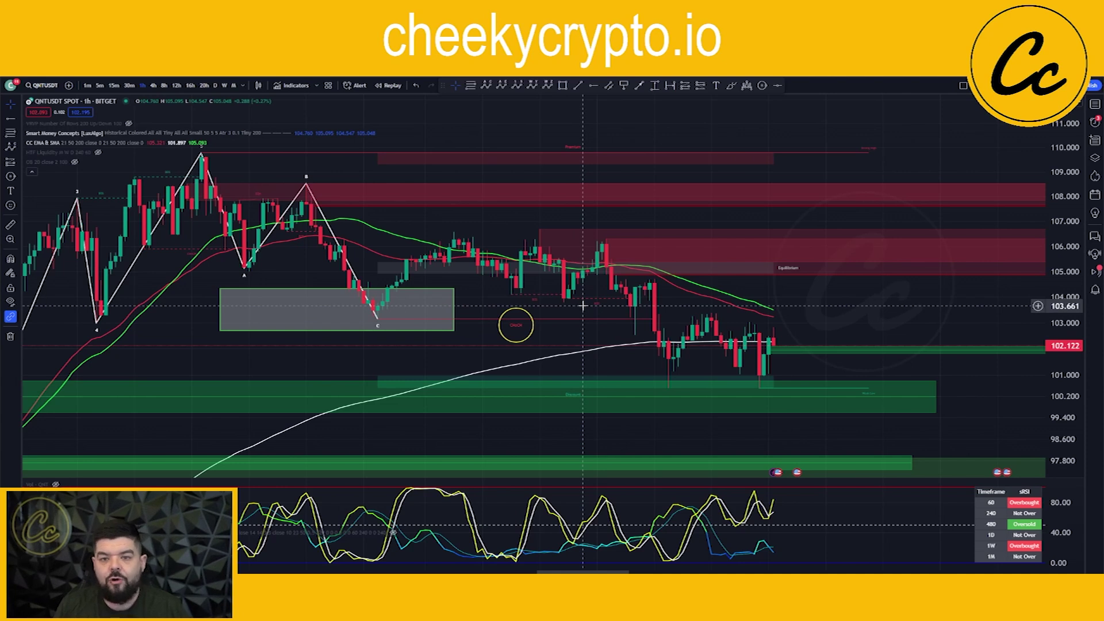
Circle the small labels ending the swing-high line near 110 and the swing-low line near 100.2.
{"action": "left_click", "coordinate": [763, 85]}
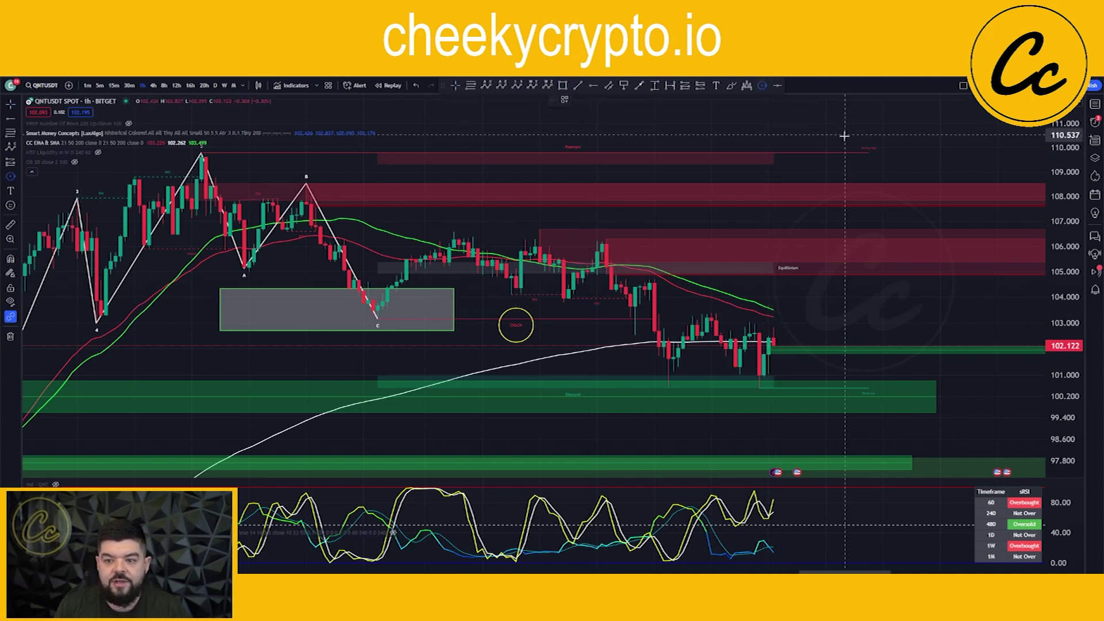
{"action": "left_click", "coordinate": [864, 147]}
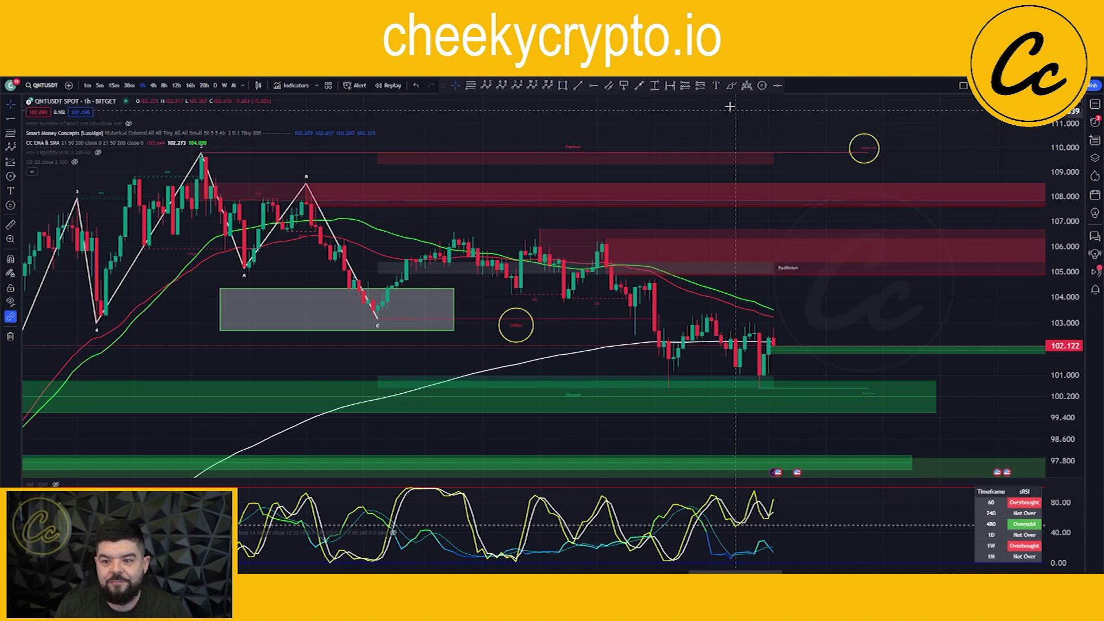
{"action": "left_click", "coordinate": [761, 86]}
{"action": "left_click", "coordinate": [868, 395]}
{"action": "left_click", "coordinate": [888, 397]}
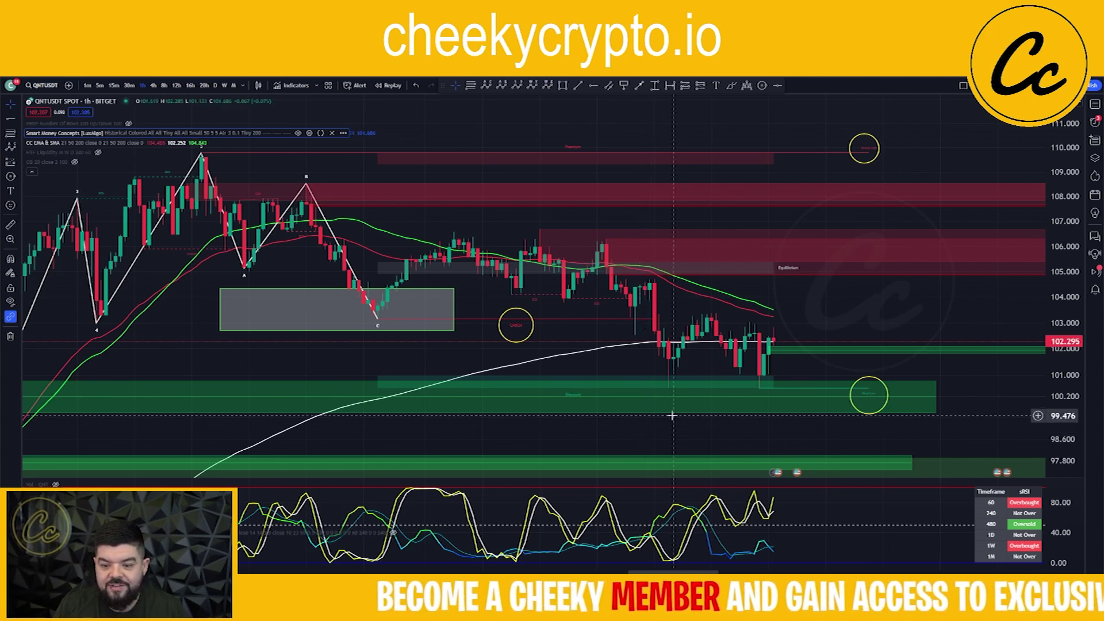
Circle the ends of the green and red moving averages above the latest candles.
{"action": "left_click", "coordinate": [762, 86]}
{"action": "left_click_drag", "start_coordinate": [763, 312], "coordinate": [783, 318]}
{"action": "left_click", "coordinate": [718, 241]}
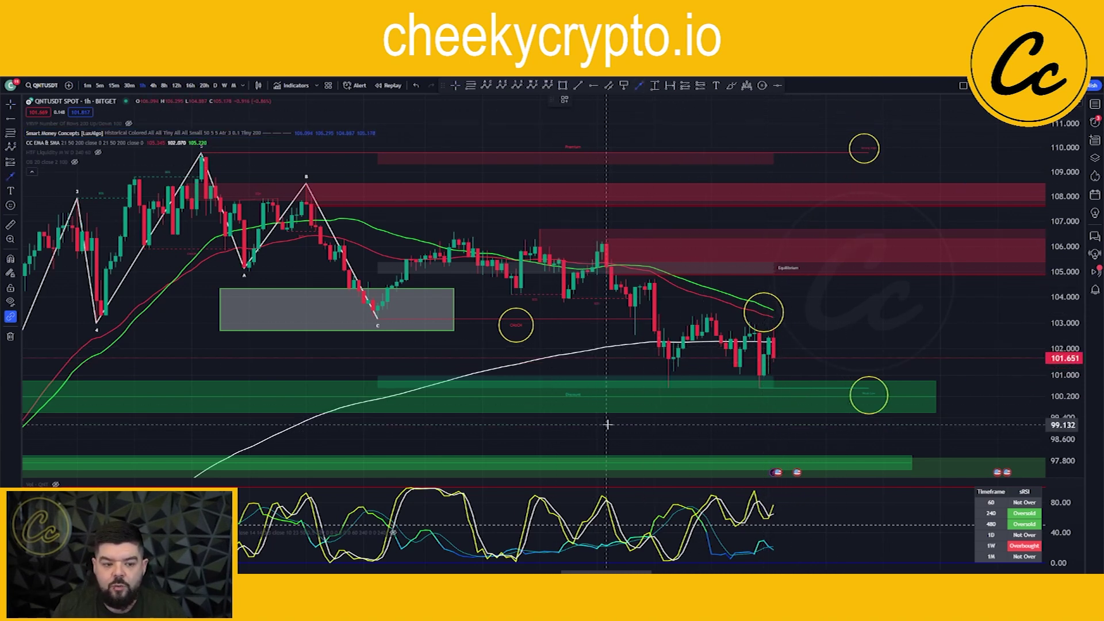
Sketch arrows from about 99.1 up to the CHoCH circle and to about 106.5, and try a third from 106.49 downwards.
{"action": "left_click_drag", "start_coordinate": [608, 424], "coordinate": [528, 329]}
{"action": "left_click", "coordinate": [638, 86]}
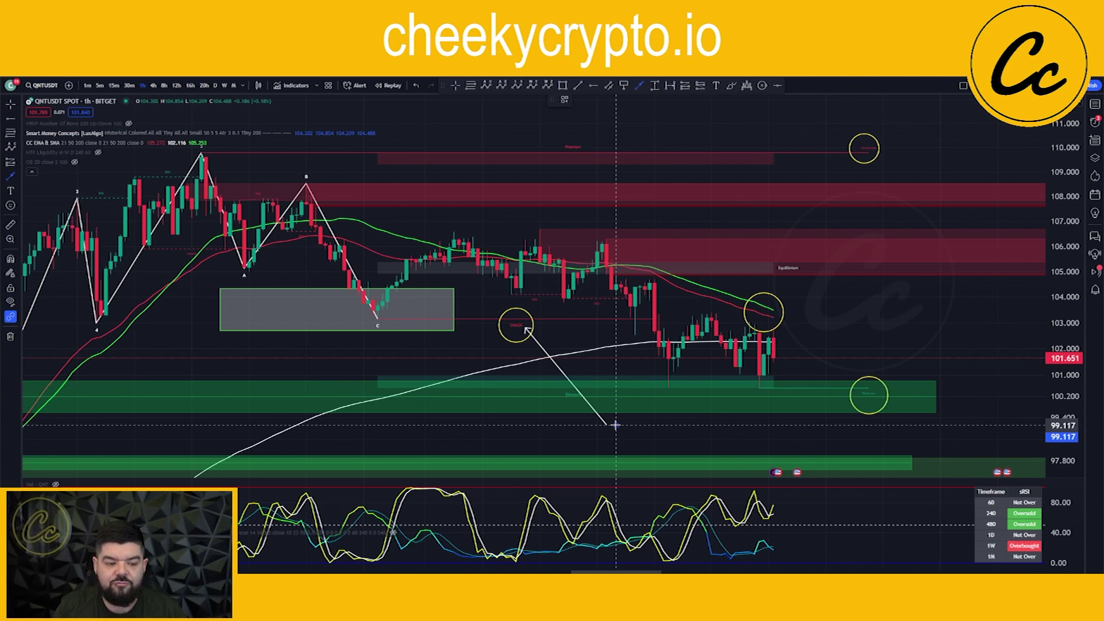
{"action": "mouse_move", "coordinate": [615, 425]}
{"action": "left_mouse_down"}
{"action": "mouse_move", "coordinate": [664, 371]}
{"action": "mouse_move", "coordinate": [729, 234]}
{"action": "left_mouse_up"}
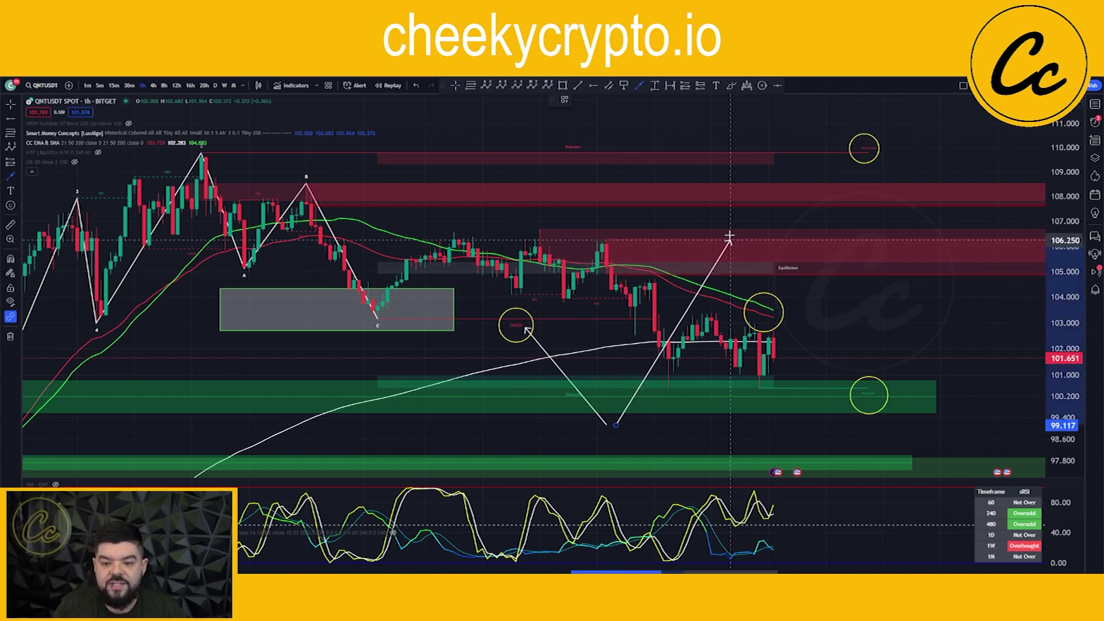
{"action": "left_click", "coordinate": [639, 85]}
{"action": "left_click", "coordinate": [730, 234]}
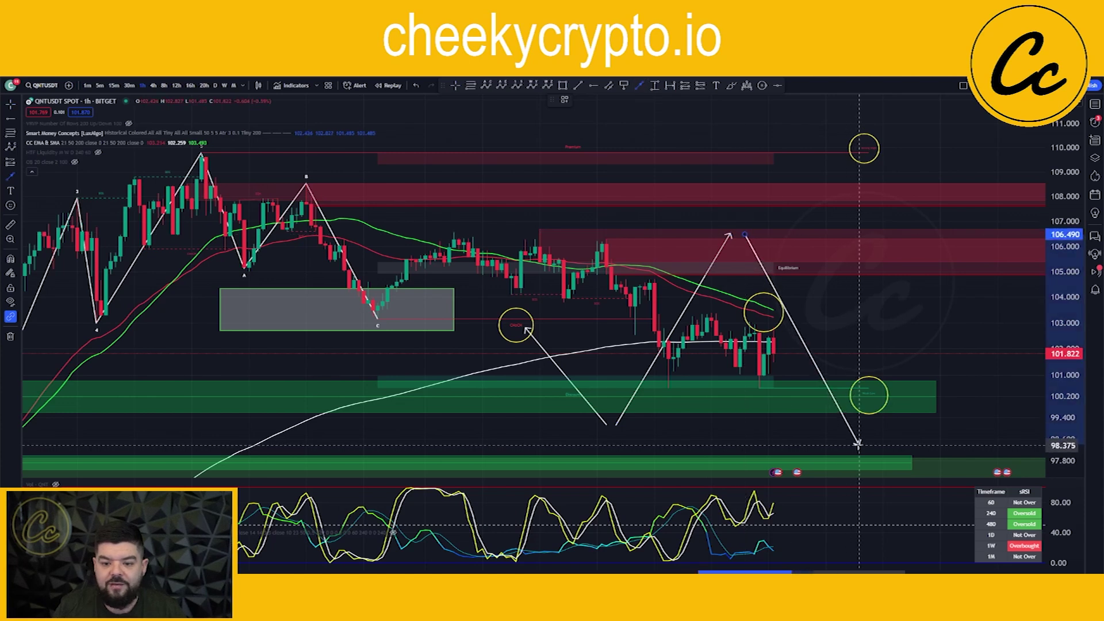
{"action": "key", "text": "Escape"}
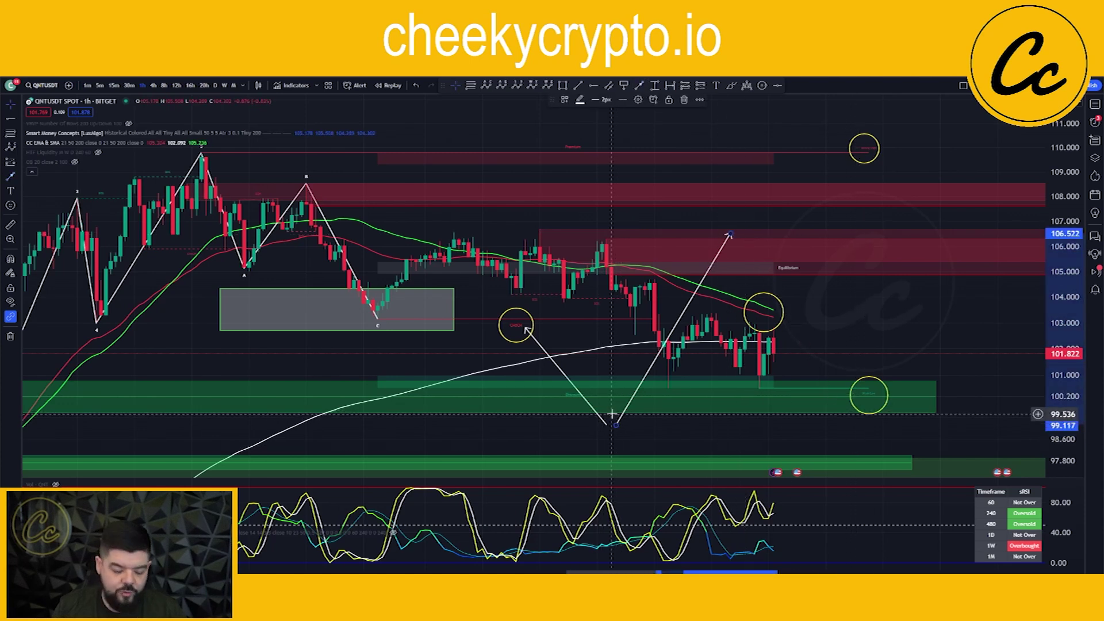
Undo the sketched arrows and the circles on the swing high, swing low and moving averages.
{"action": "key", "text": "ctrl+z"}
{"action": "key", "text": "ctrl+z"}
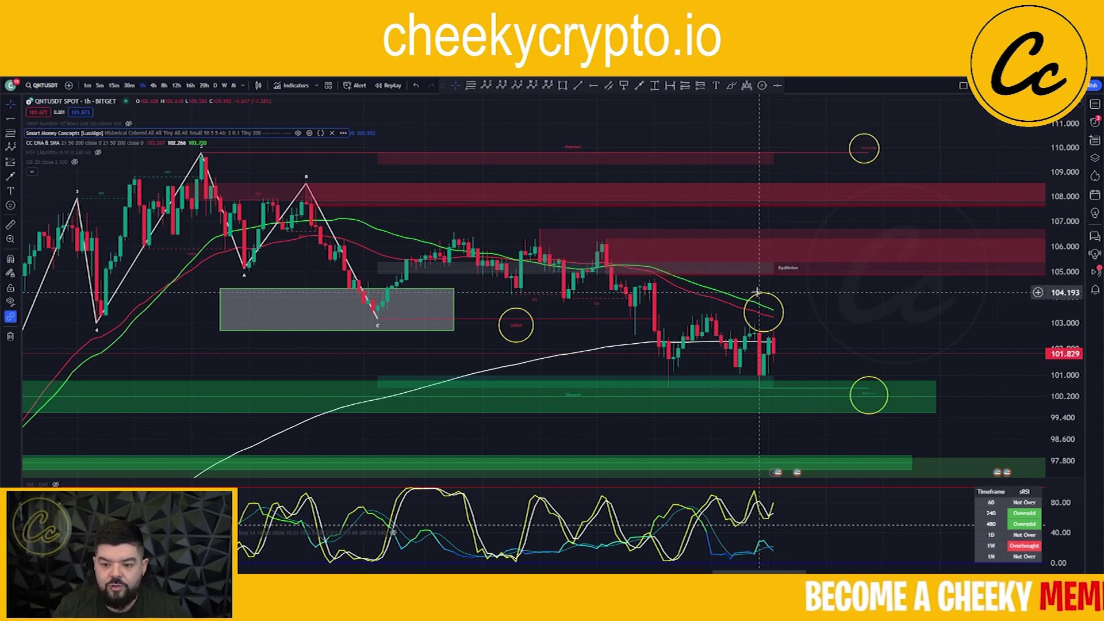
{"action": "key", "text": "ctrl+z"}
{"action": "key", "text": "ctrl+z"}
{"action": "key", "text": "ctrl+z"}
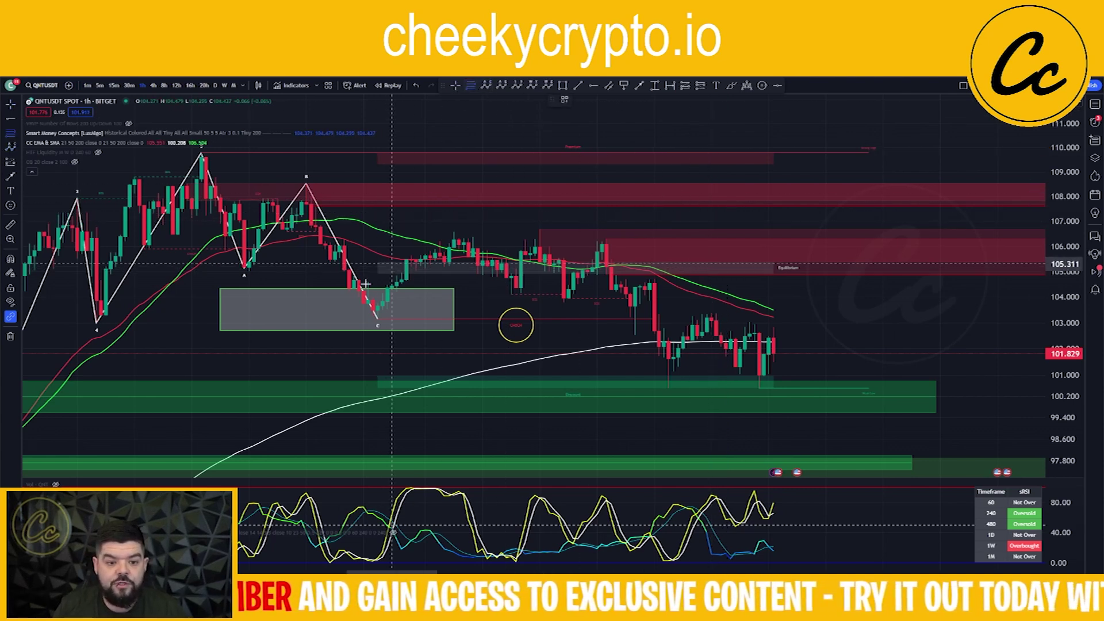
Draw a Fibonacci retracement from the wave C low to the wave 5 high and shift it to span 106.682 to 100.237.
{"action": "mouse_move", "coordinate": [378, 319]}
{"action": "left_mouse_down"}
{"action": "mouse_move", "coordinate": [307, 290]}
{"action": "mouse_move", "coordinate": [202, 153]}
{"action": "left_mouse_up"}
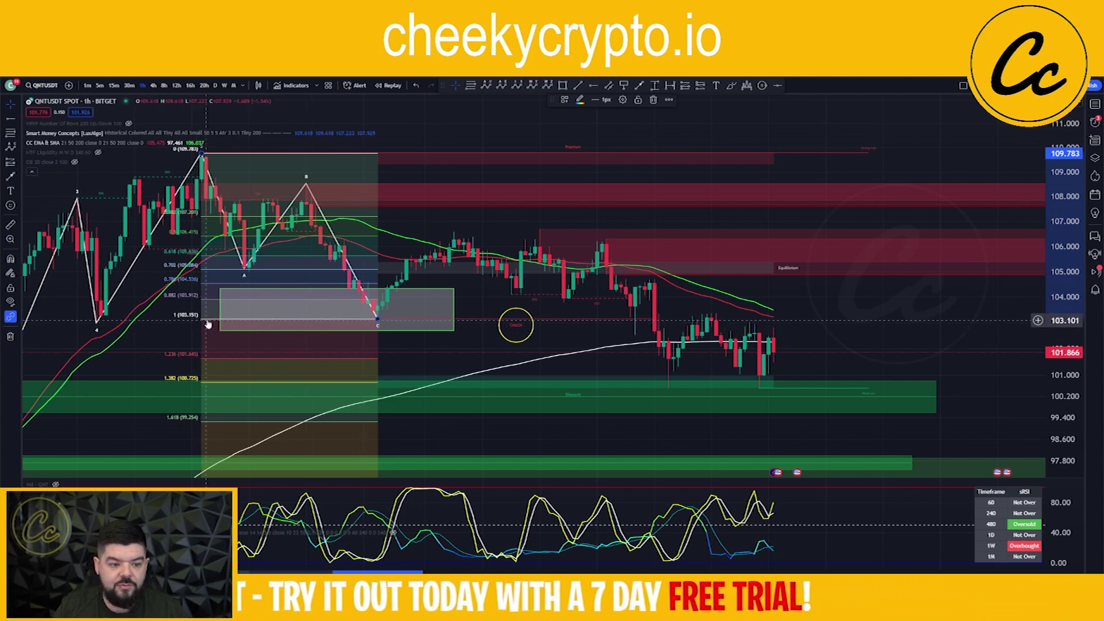
{"action": "left_click_drag", "start_coordinate": [208, 325], "coordinate": [515, 394]}
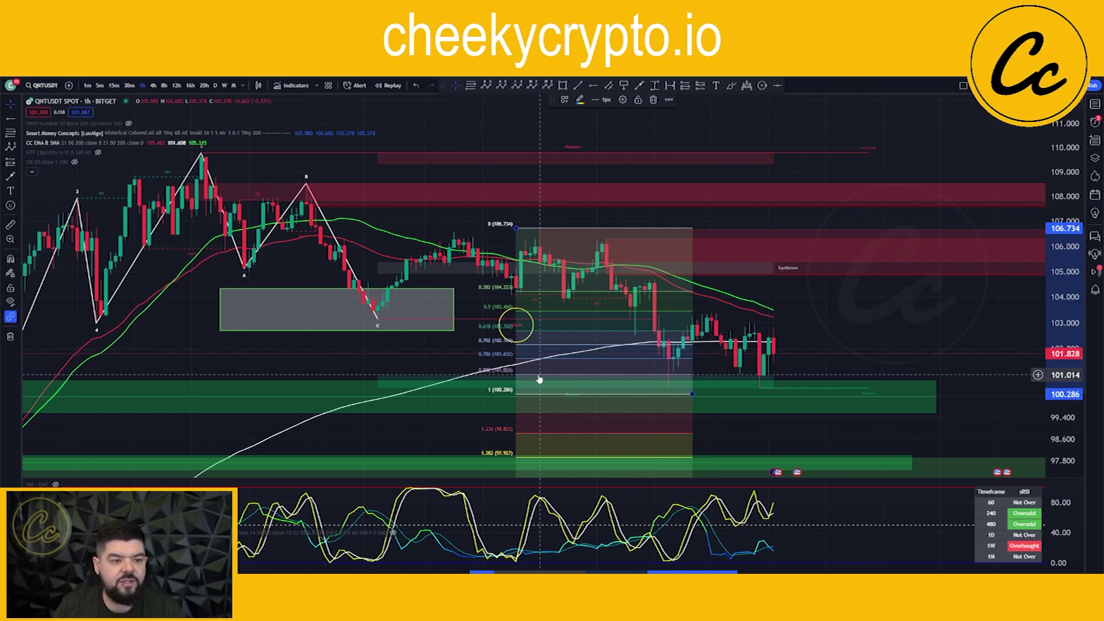
{"action": "key", "text": "Down"}
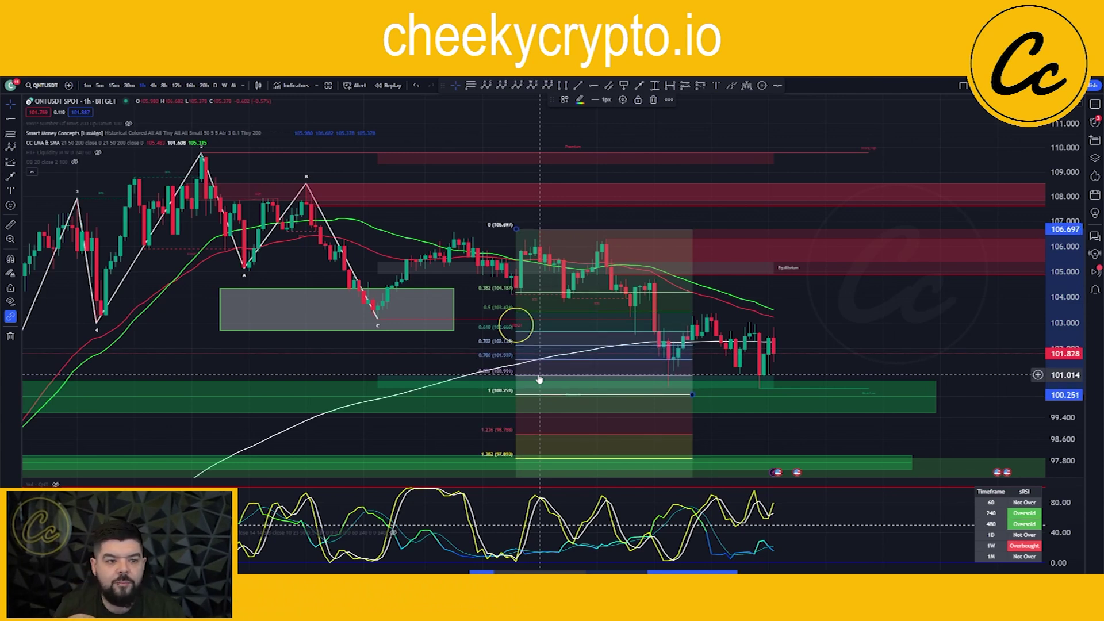
{"action": "key", "text": "Down"}
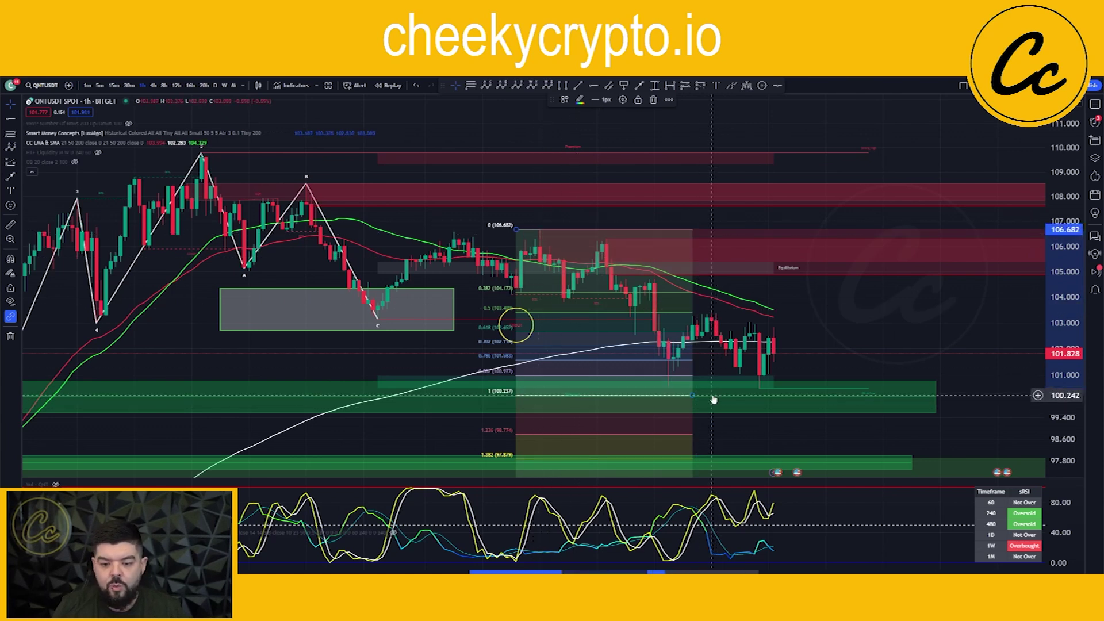
Draw a target rectangle between the 1 and 1.236 Fibonacci levels, fine-tuning its price coordinates to about 100.24 and 98.774.
{"action": "left_click", "coordinate": [565, 86]}
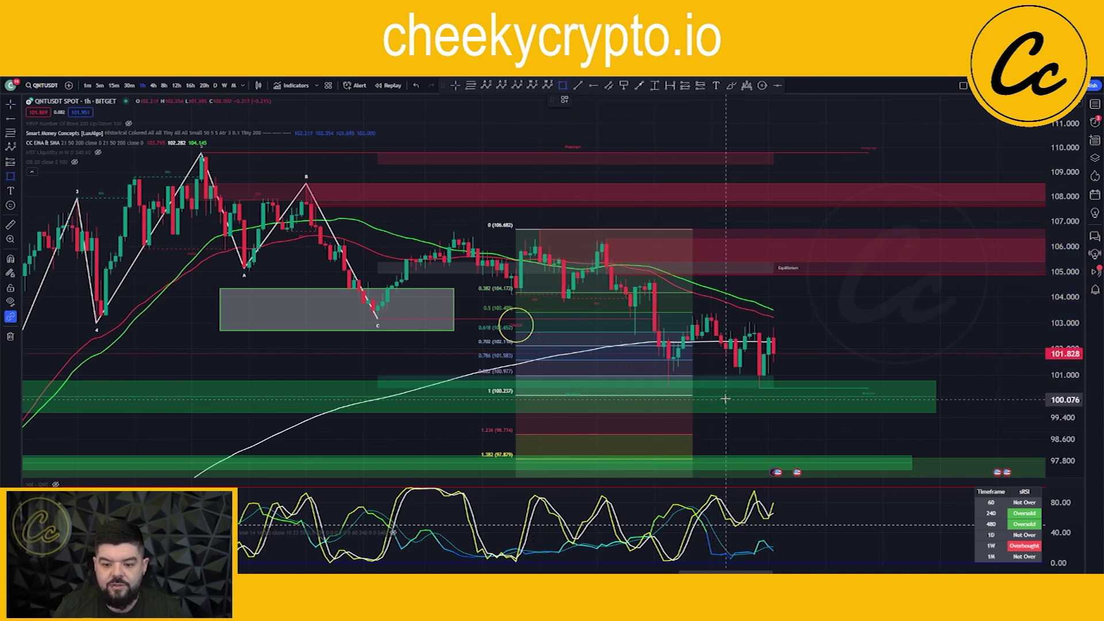
{"action": "mouse_move", "coordinate": [729, 395]}
{"action": "left_mouse_down"}
{"action": "mouse_move", "coordinate": [834, 409]}
{"action": "mouse_move", "coordinate": [850, 435]}
{"action": "left_mouse_up"}
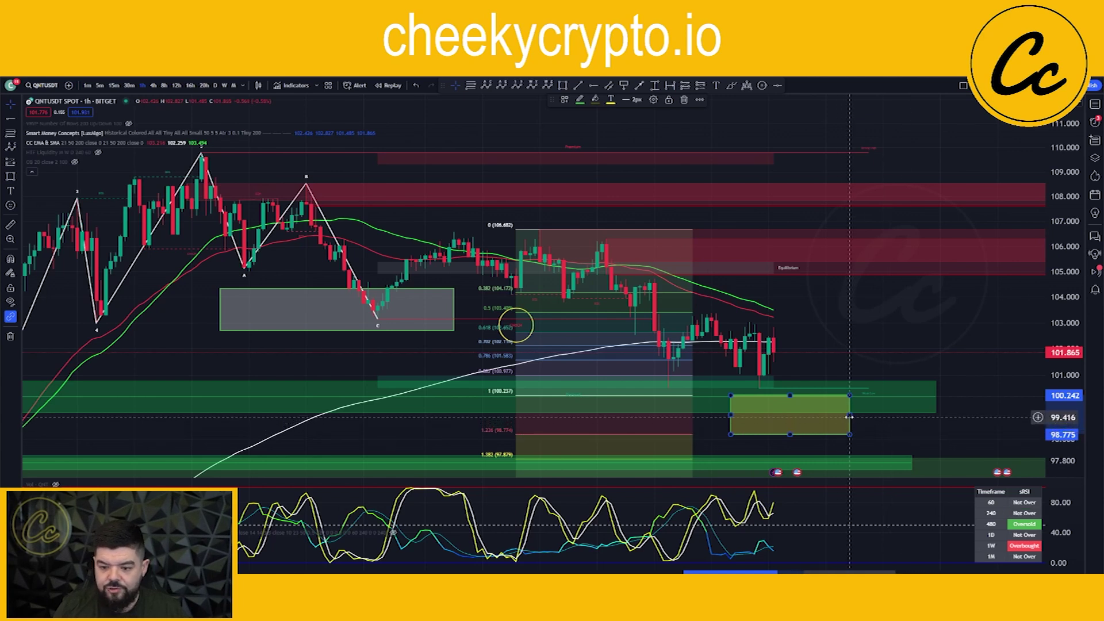
{"action": "left_click", "coordinate": [654, 99]}
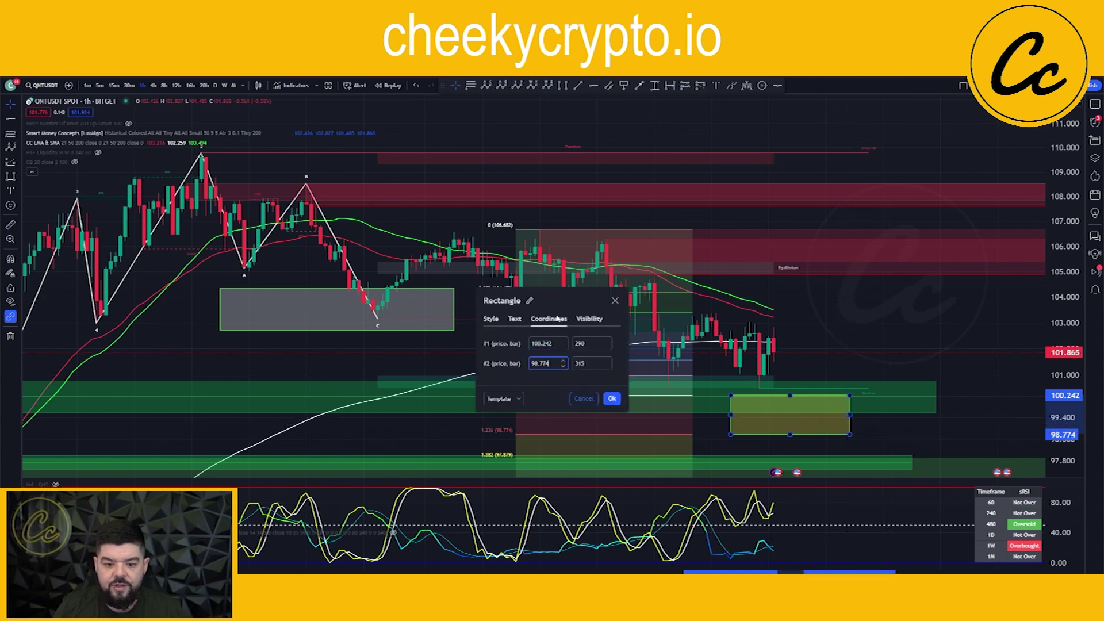
{"action": "left_click_drag", "start_coordinate": [556, 310], "coordinate": [605, 311]}
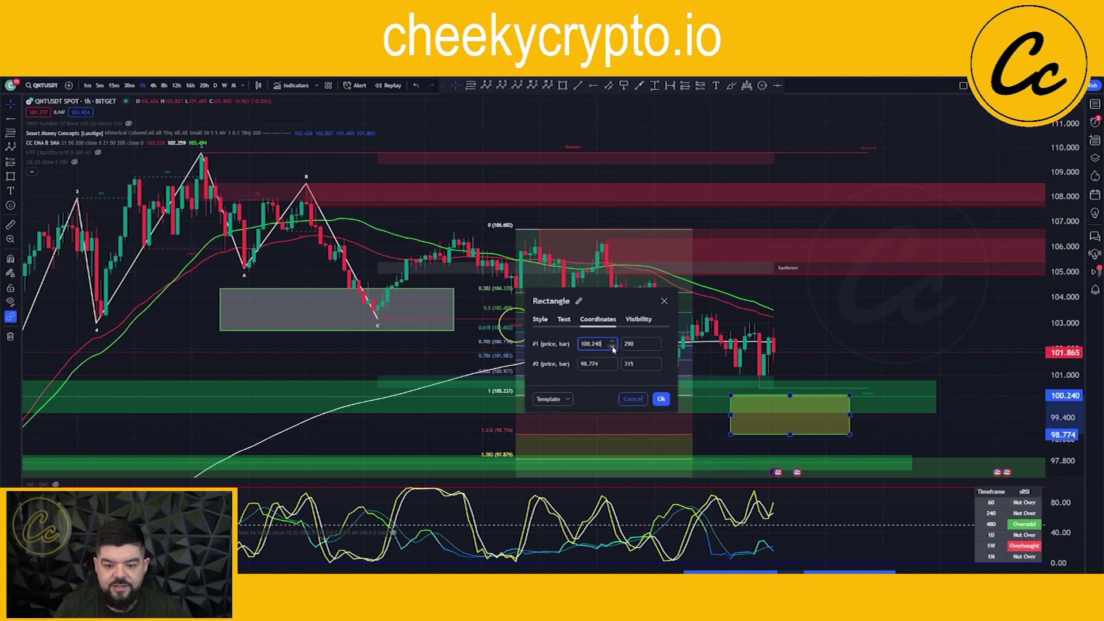
{"action": "left_click", "coordinate": [662, 399]}
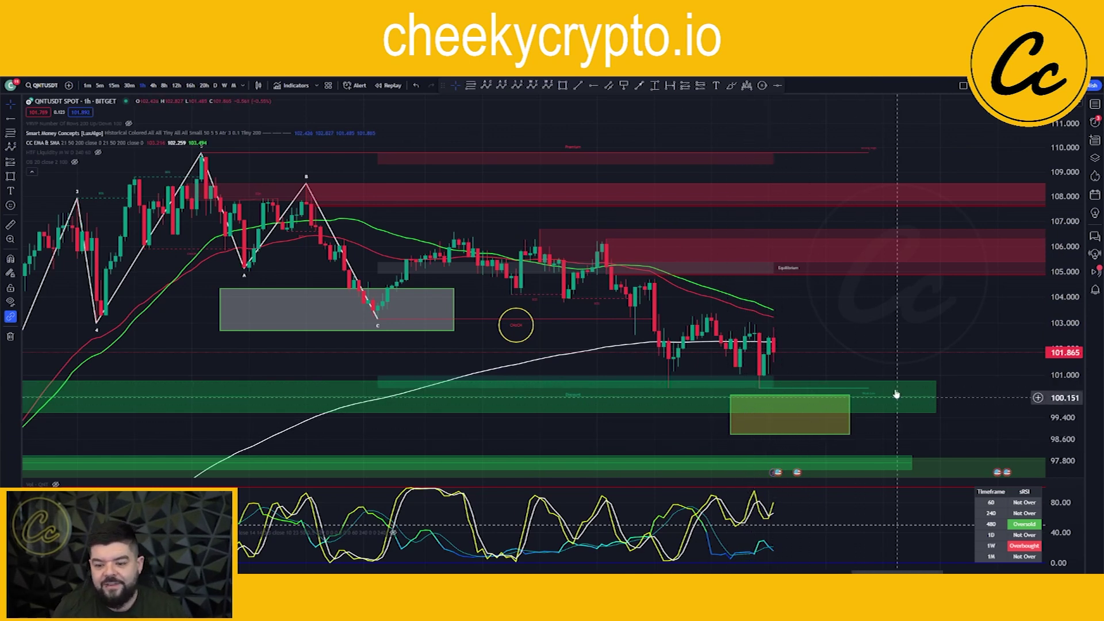
Try to sketch an ABC correction wave from the 109.791 high through 102.653 and 106.843 towards the target rectangle.
{"action": "scroll", "coordinate": [711, 413], "scroll_direction": "down", "scroll_amount": 2}
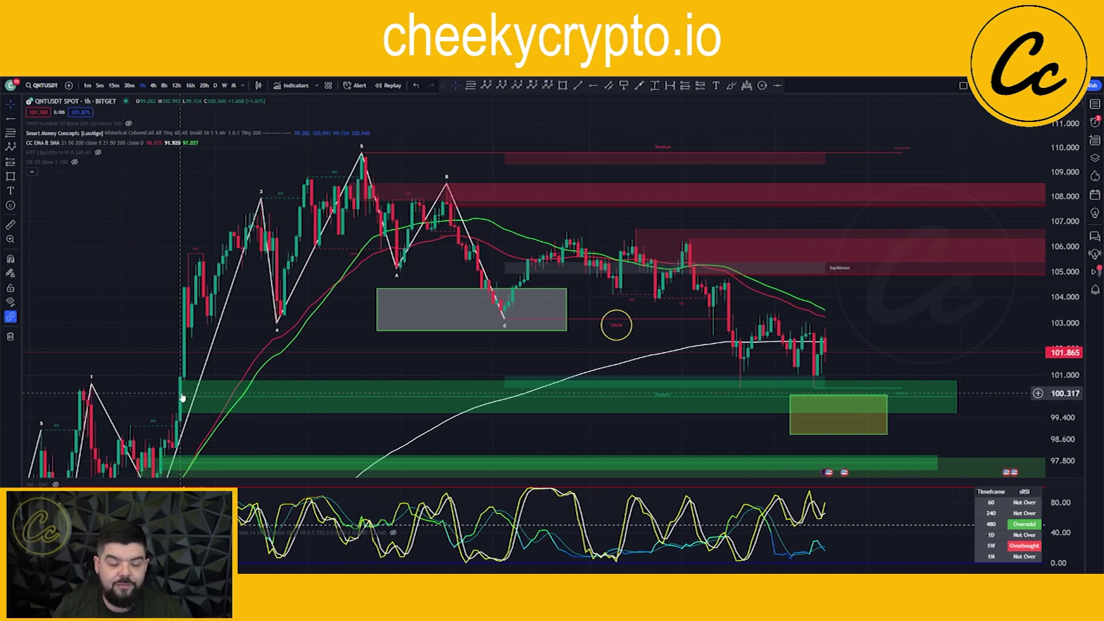
{"action": "scroll", "coordinate": [460, 395], "scroll_direction": "up", "scroll_amount": 1}
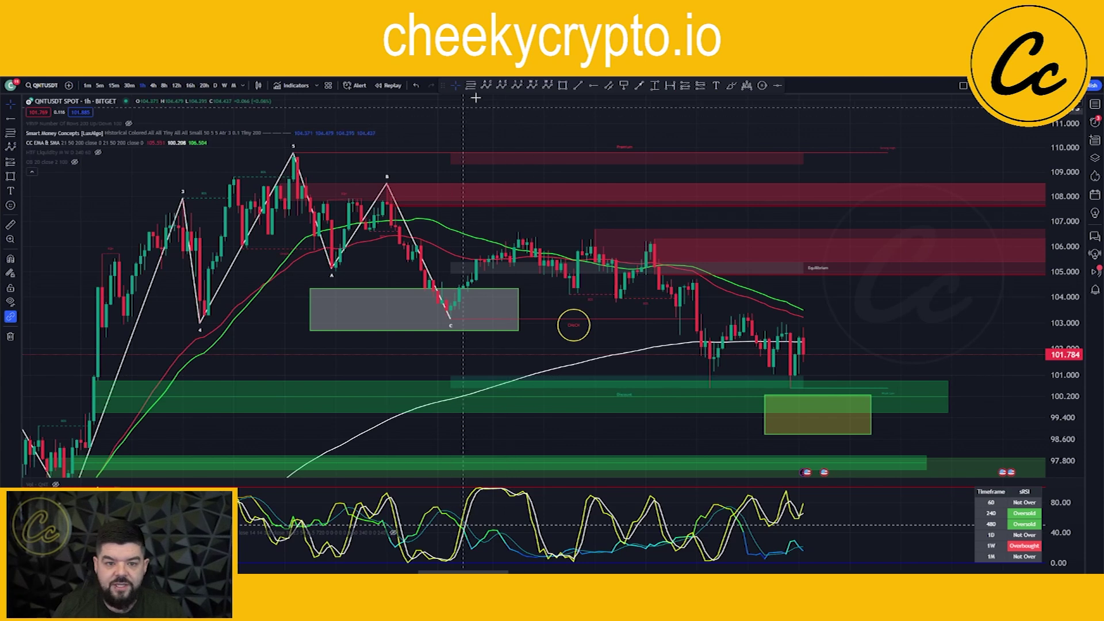
{"action": "left_click", "coordinate": [294, 152]}
{"action": "left_click", "coordinate": [429, 331]}
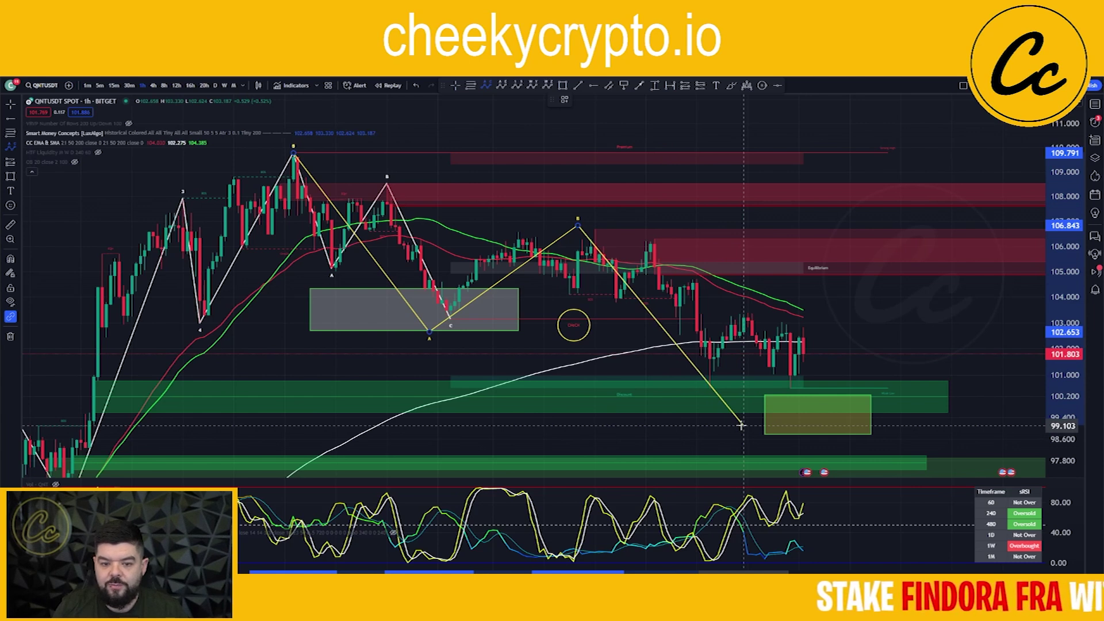
{"action": "key", "text": "Escape"}
Project the drop from 106.295 to 102.529 from the 104.681 high with a Fibonacci retracement, and delete it.
{"action": "left_click_drag", "start_coordinate": [741, 425], "coordinate": [663, 406]}
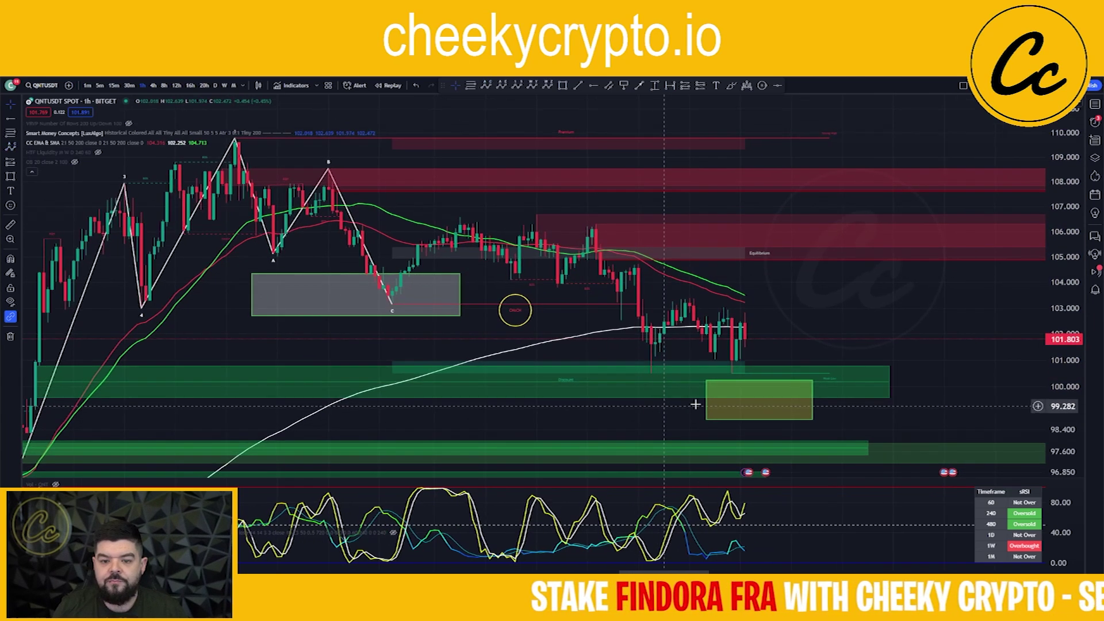
{"action": "scroll", "coordinate": [663, 406], "scroll_direction": "up", "scroll_amount": 5}
{"action": "left_click_drag", "start_coordinate": [619, 375], "coordinate": [634, 367]}
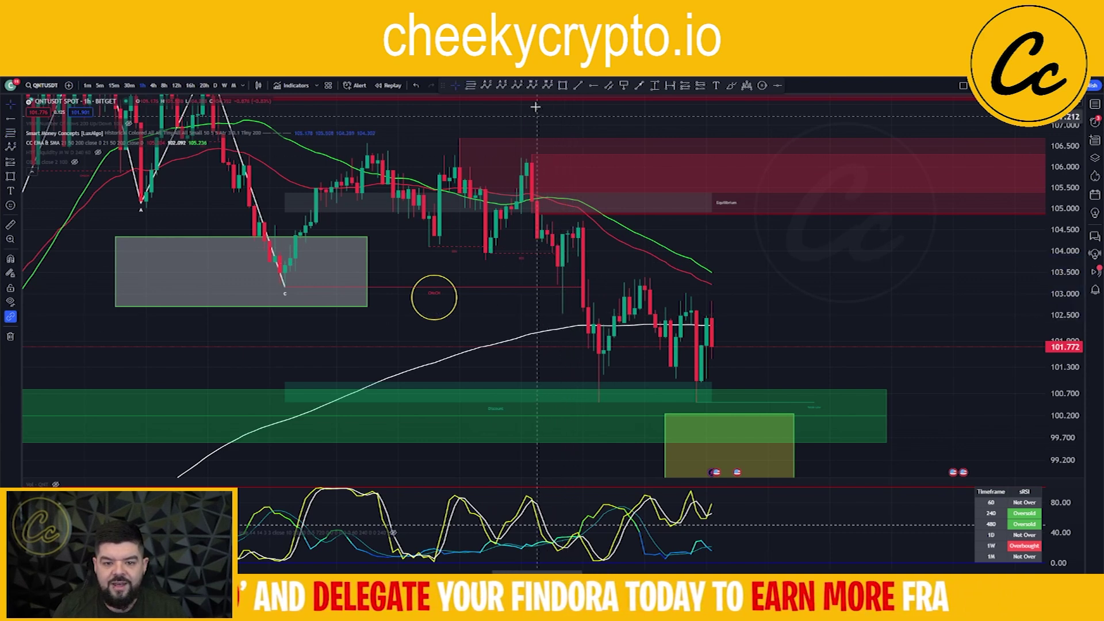
{"action": "key", "text": "alt+f"}
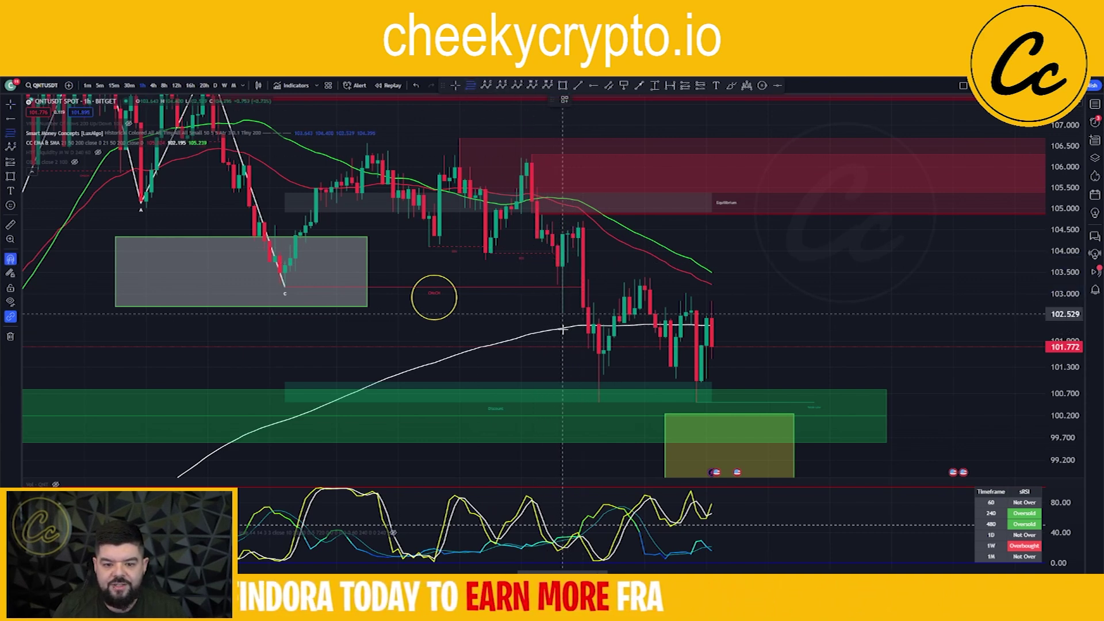
{"action": "left_click", "coordinate": [563, 329]}
{"action": "left_click", "coordinate": [532, 154]}
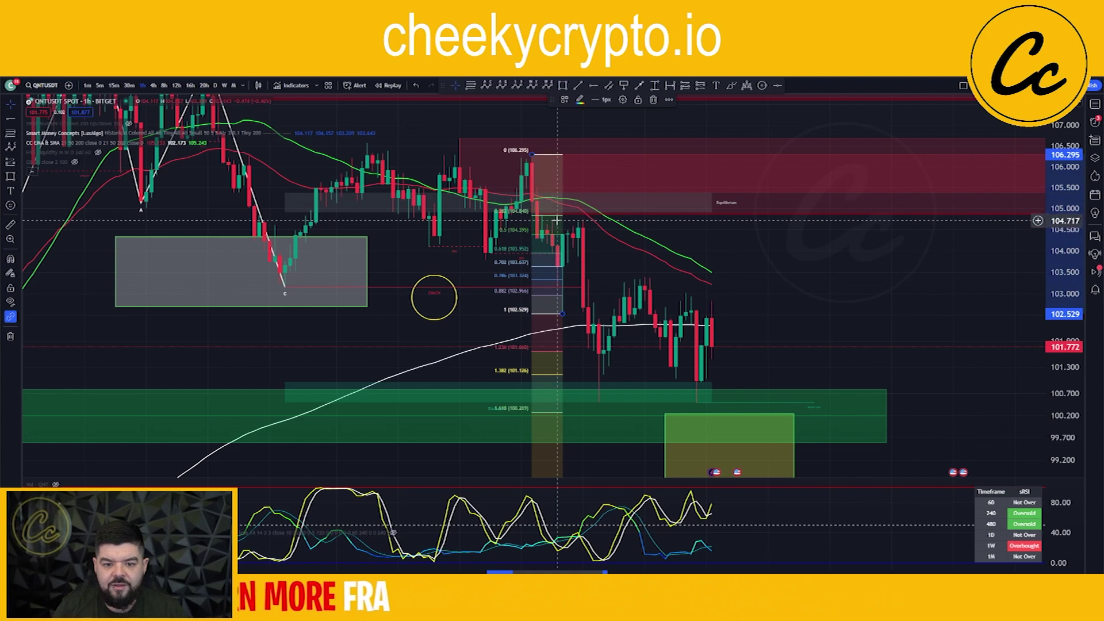
{"action": "left_click_drag", "start_coordinate": [557, 220], "coordinate": [592, 284]}
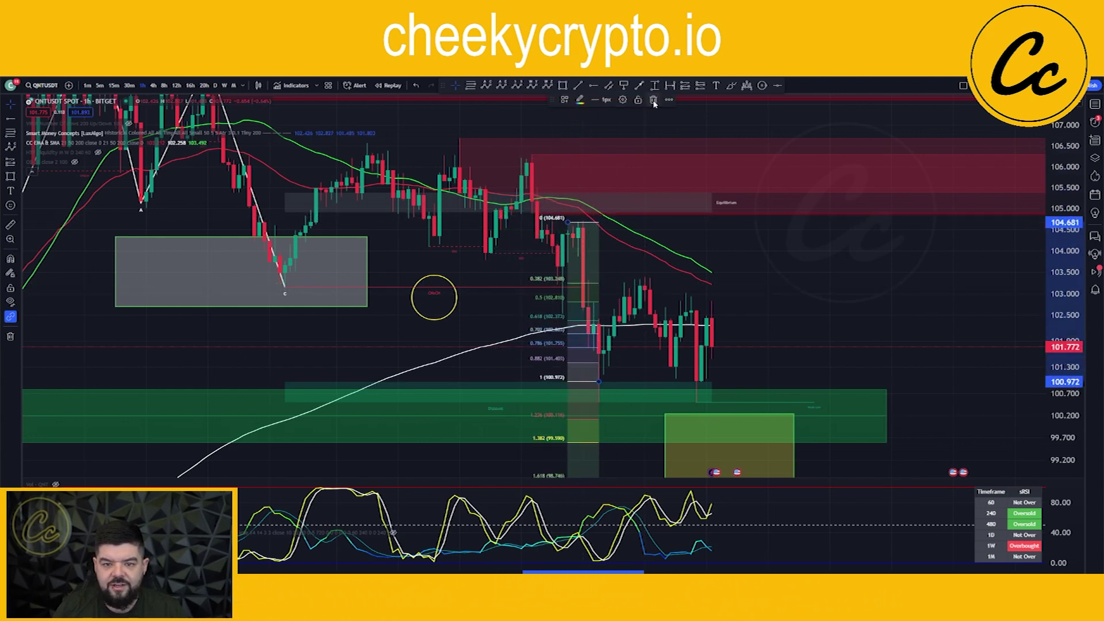
{"action": "left_click", "coordinate": [654, 100]}
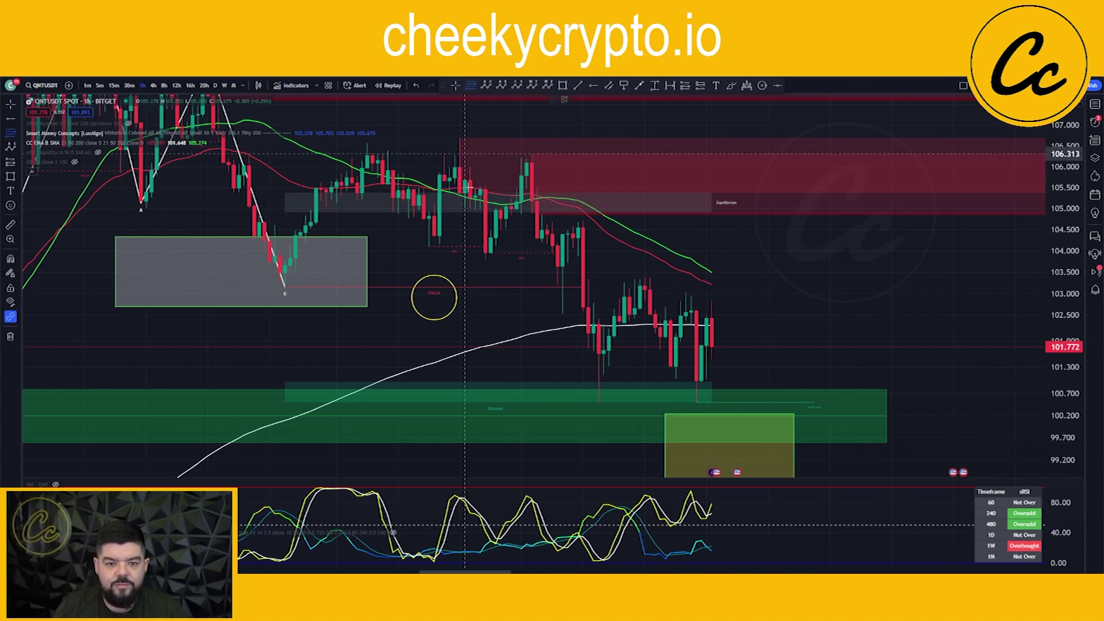
Measure the earlier small drop with a Fibonacci retracement, shift it to span 105.544 to 103.835, and delete it.
{"action": "left_click", "coordinate": [476, 210]}
{"action": "left_click", "coordinate": [459, 138]}
{"action": "left_click_drag", "start_coordinate": [469, 171], "coordinate": [489, 253]}
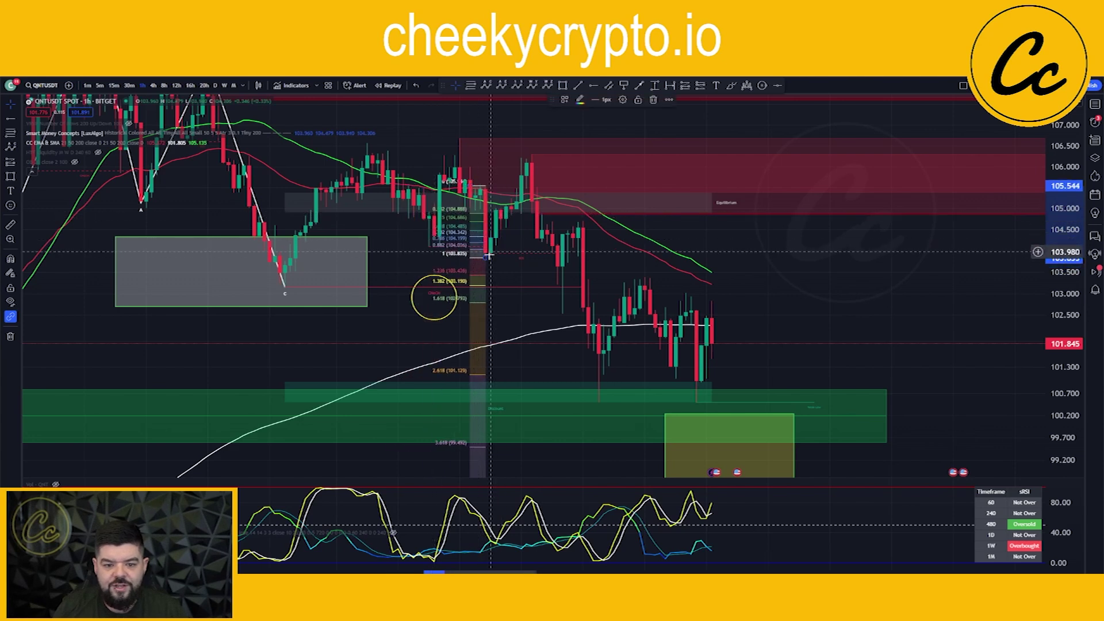
{"action": "key", "text": "Delete"}
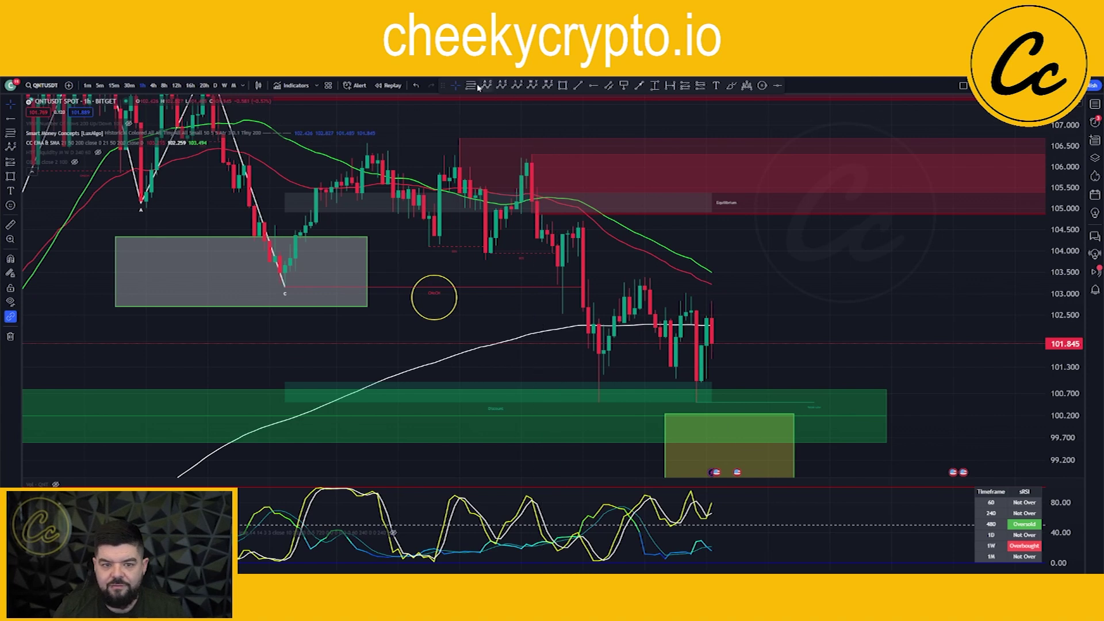
Draw a Fibonacci retracement from the 101.035 low to the 103.376 high and shift it to span 102.993 to 100.660.
{"action": "left_click_drag", "start_coordinate": [674, 380], "coordinate": [645, 277]}
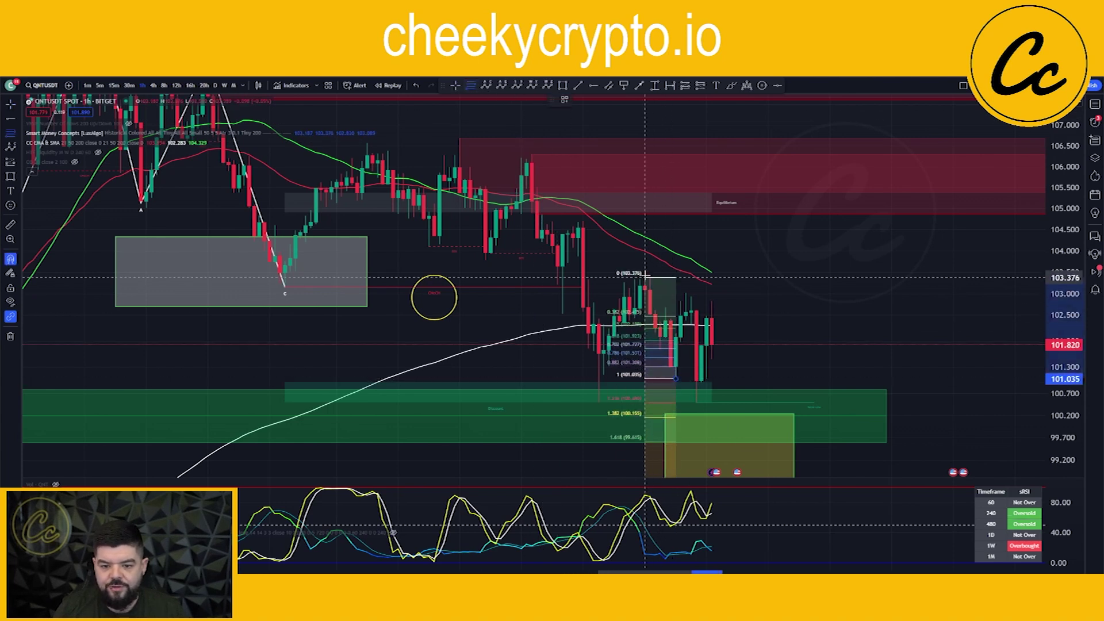
{"action": "left_click_drag", "start_coordinate": [666, 320], "coordinate": [696, 336]}
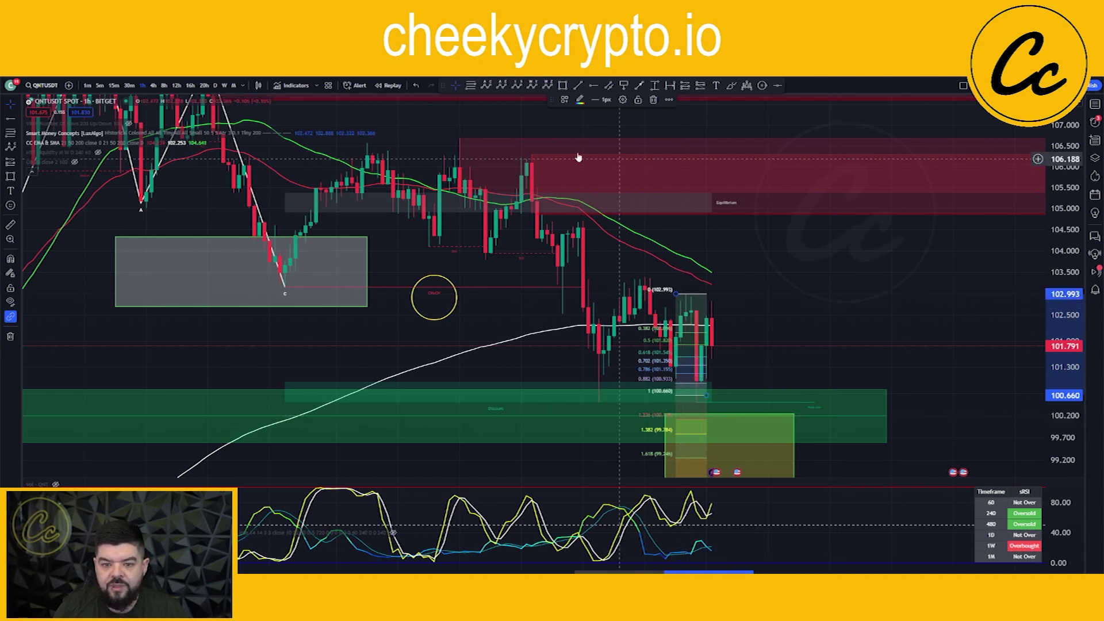
{"action": "left_click", "coordinate": [516, 86]}
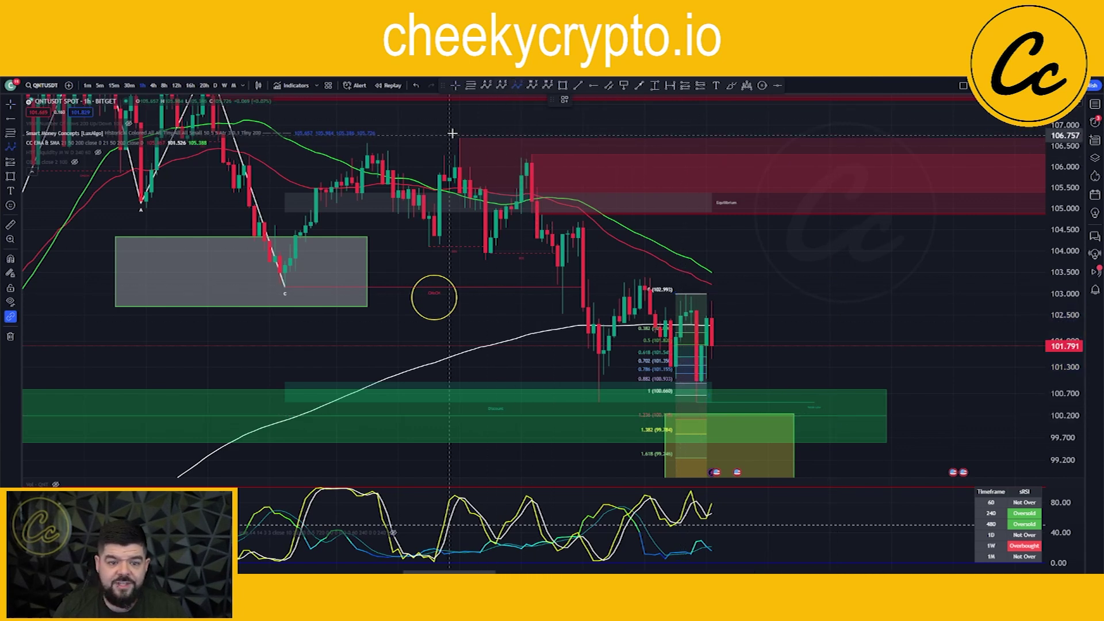
{"action": "left_click", "coordinate": [459, 140]}
{"action": "left_click", "coordinate": [486, 260]}
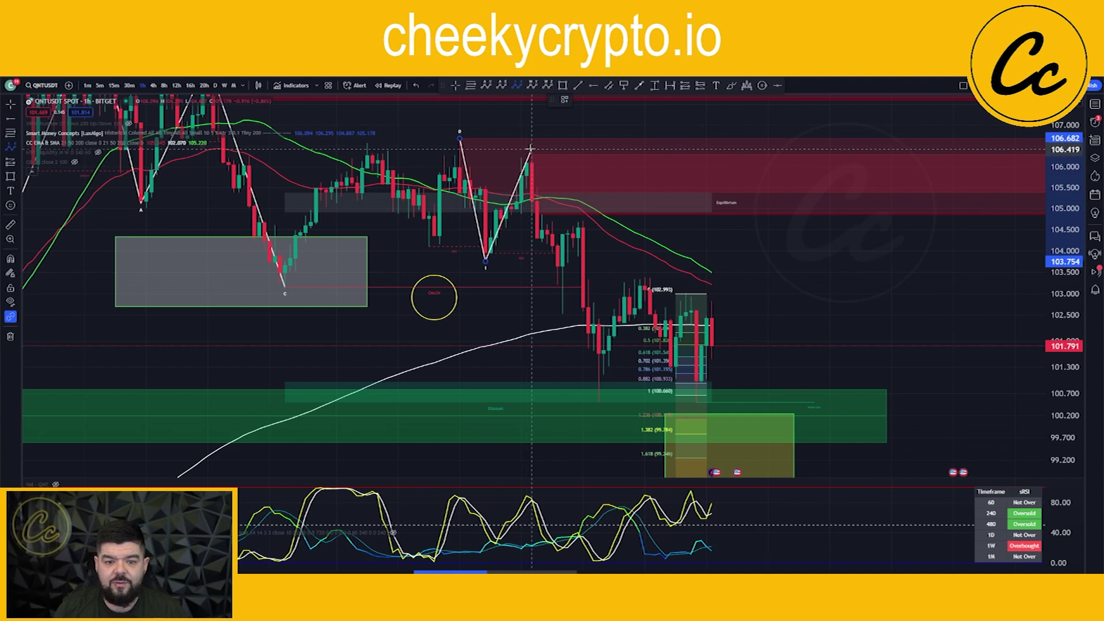
{"action": "left_click", "coordinate": [603, 400]}
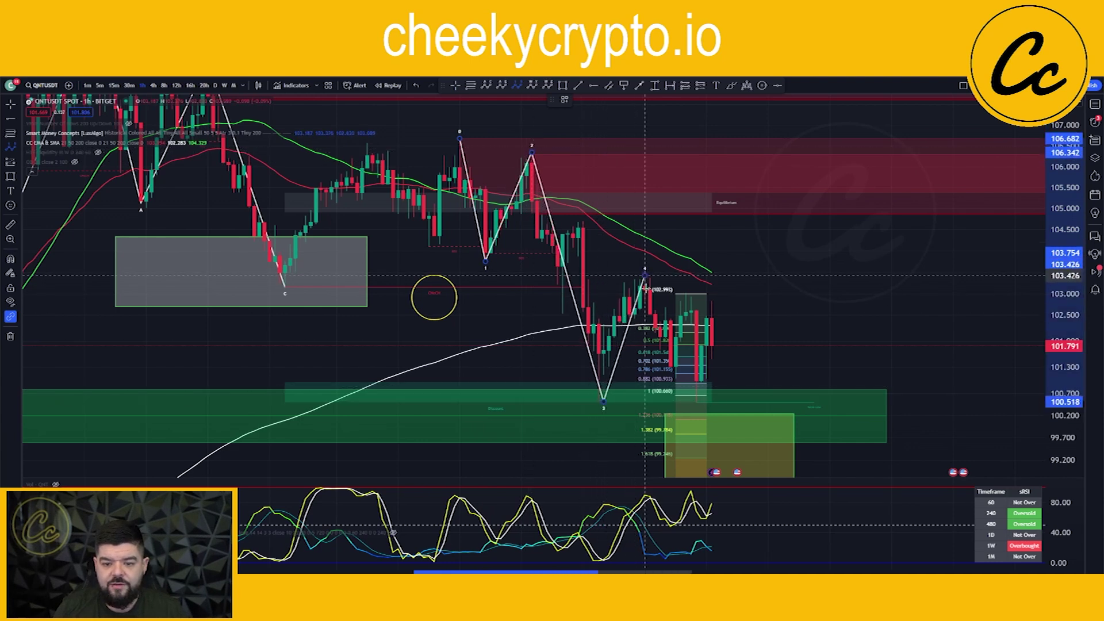
{"action": "left_click", "coordinate": [644, 276]}
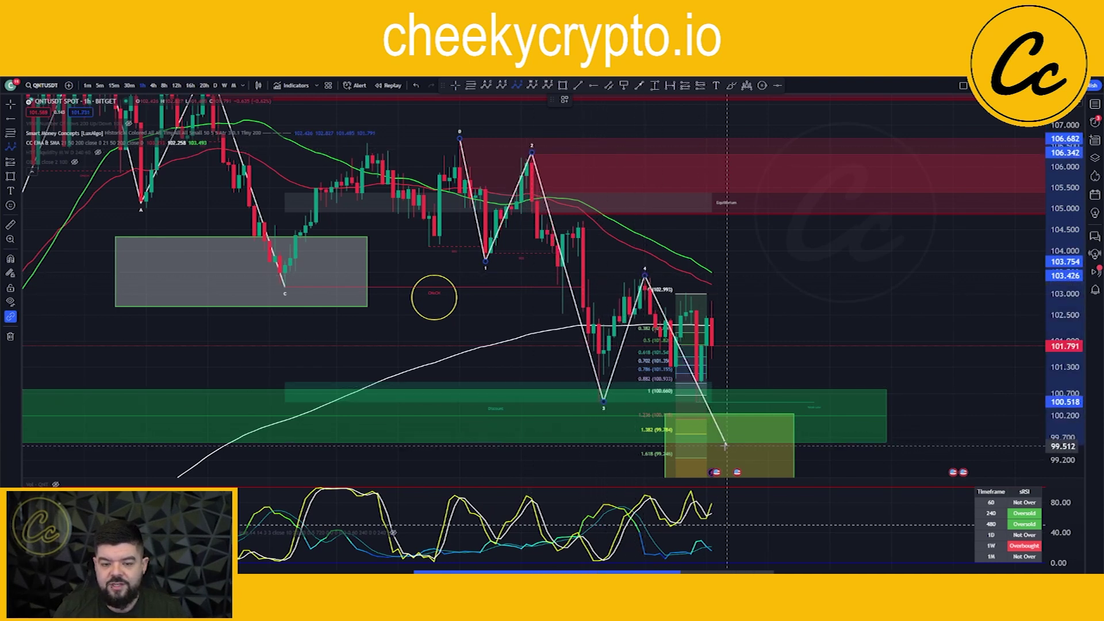
{"action": "key", "text": "Escape"}
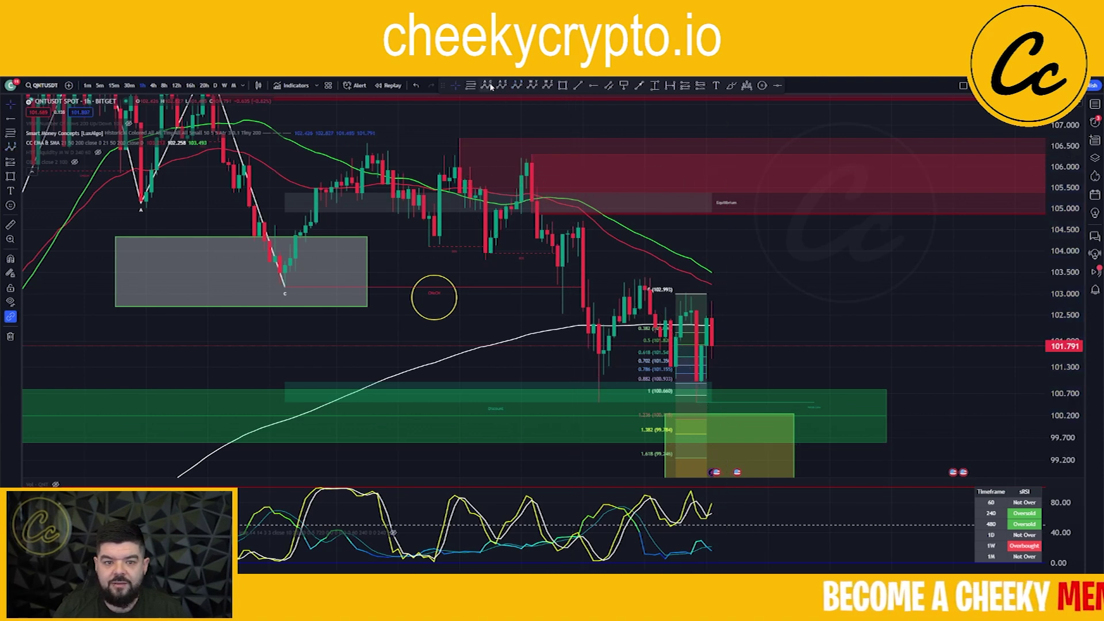
Draw an ABC correction wave from the 106.682 high through 105.009 and 106.024 down to 103.792.
{"action": "left_click", "coordinate": [459, 138]}
{"action": "left_click", "coordinate": [470, 211]}
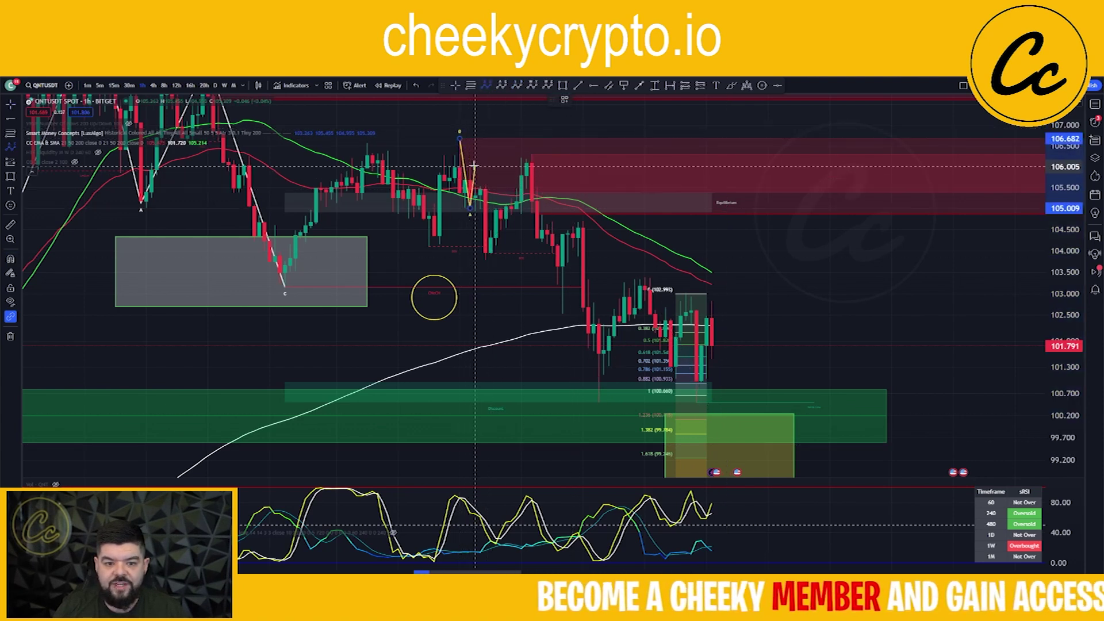
{"action": "left_click", "coordinate": [475, 166]}
{"action": "left_click", "coordinate": [491, 238]}
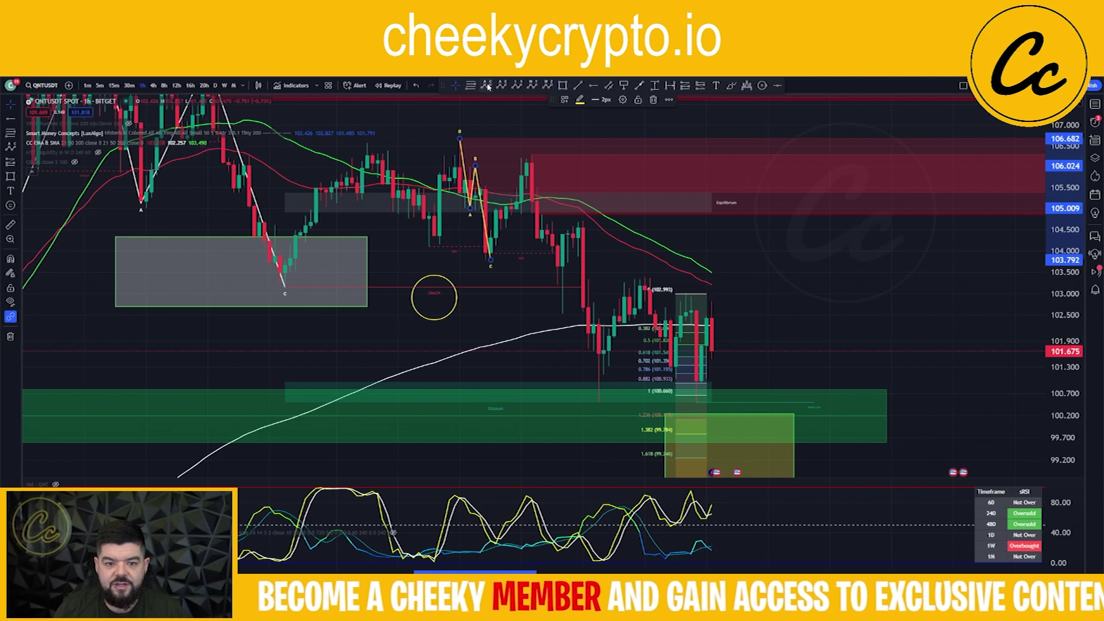
Draw a second ABC correction wave from the 106.322 high through 102.512 and 104.774 down to the low inside the green zone.
{"action": "left_click", "coordinate": [528, 152]}
{"action": "left_click", "coordinate": [558, 315]}
{"action": "left_click", "coordinate": [582, 214]}
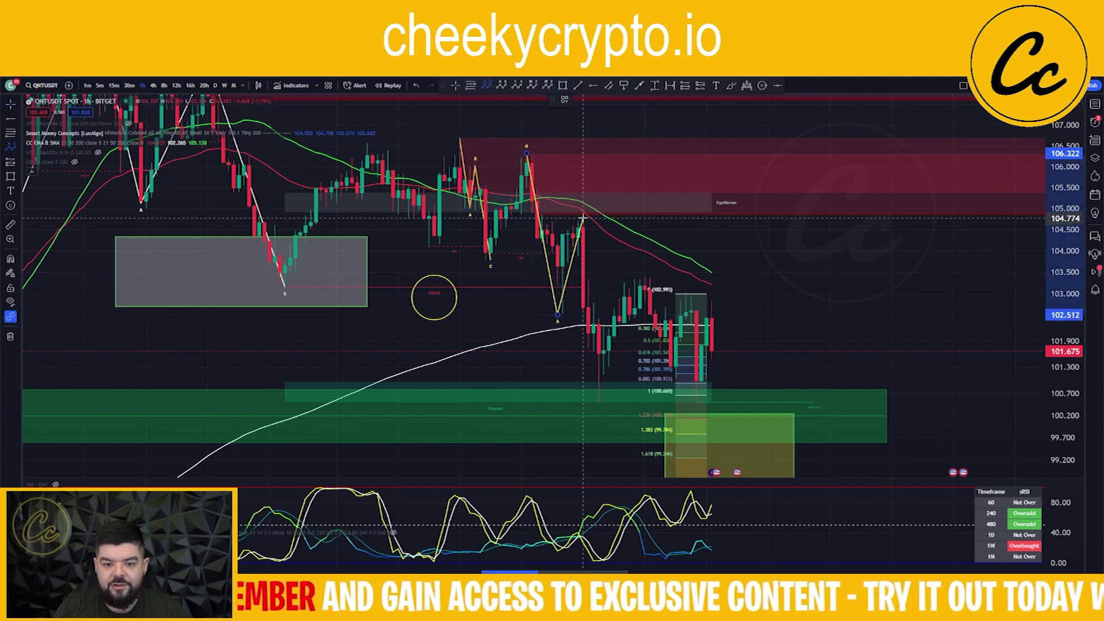
{"action": "left_click", "coordinate": [602, 402]}
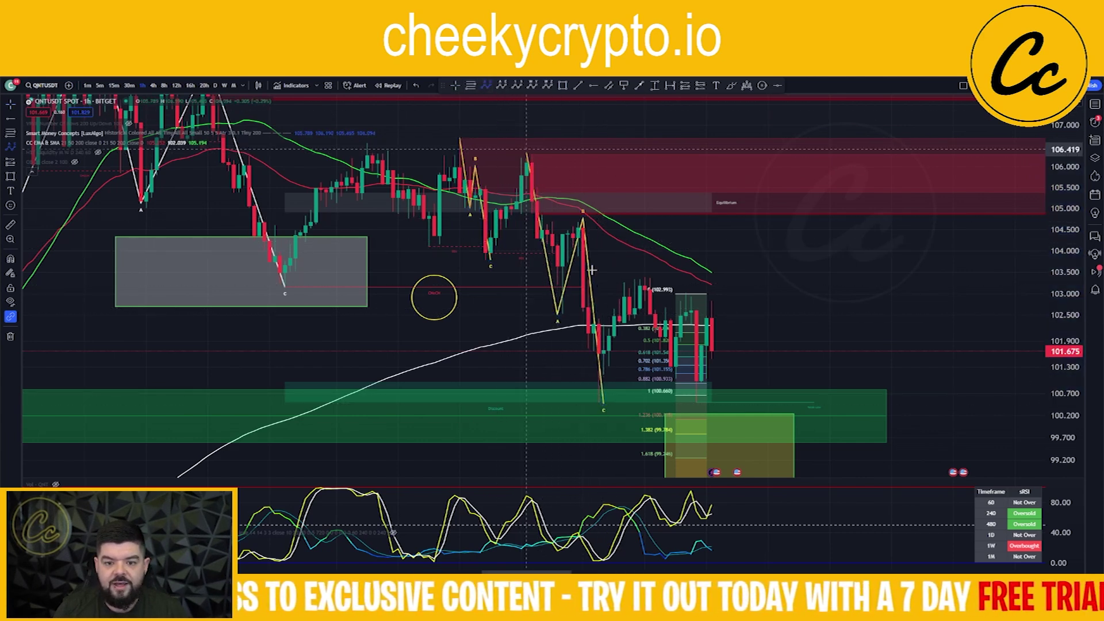
Draw a third ABC correction wave from the 103.389 high through 101.047 and 102.968 down to 99.964 in the target rectangle.
{"action": "left_click", "coordinate": [640, 277]}
{"action": "left_click", "coordinate": [670, 386]}
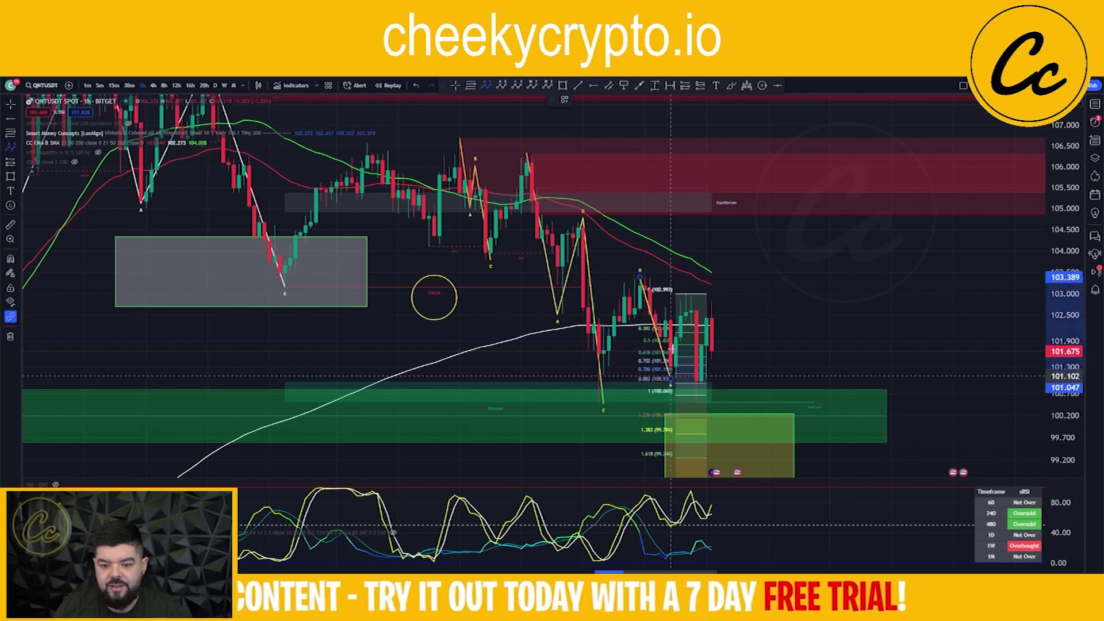
{"action": "left_click", "coordinate": [691, 295]}
{"action": "left_click", "coordinate": [754, 429]}
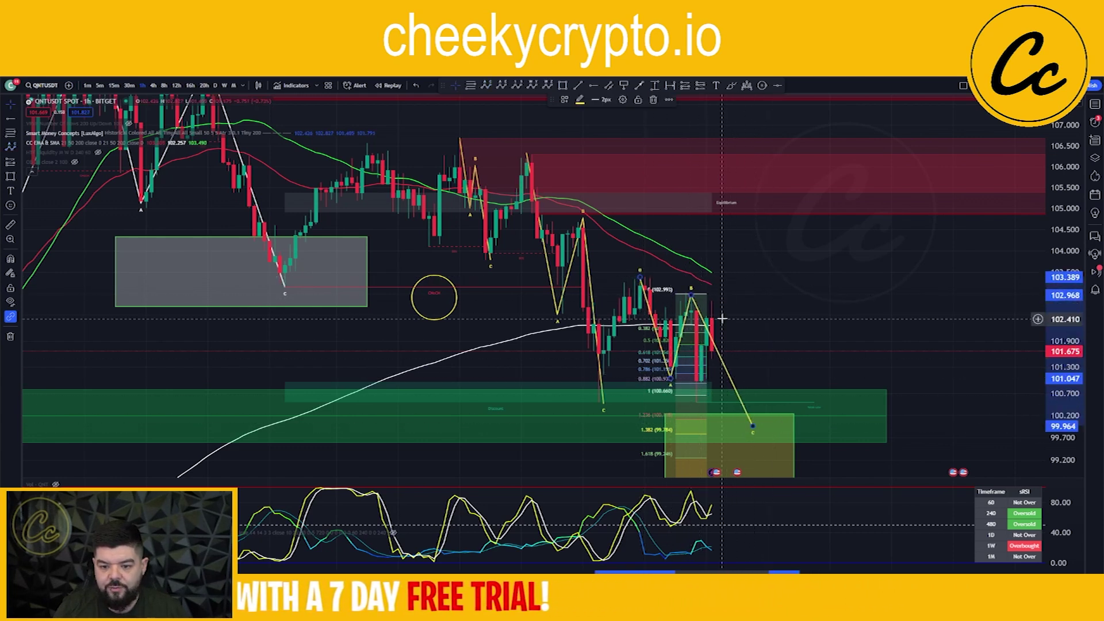
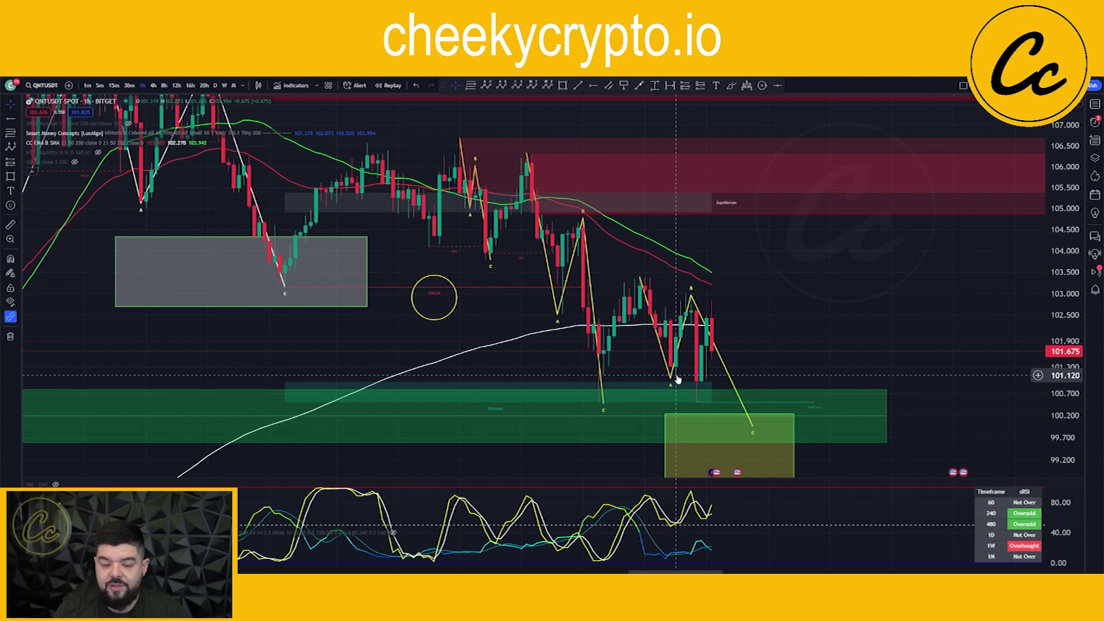
Fine-tune the ABC waves, moving the second wave's C point onto the candle low and the third wave's C point to 99.928.
{"action": "left_click_drag", "start_coordinate": [603, 403], "coordinate": [598, 404]}
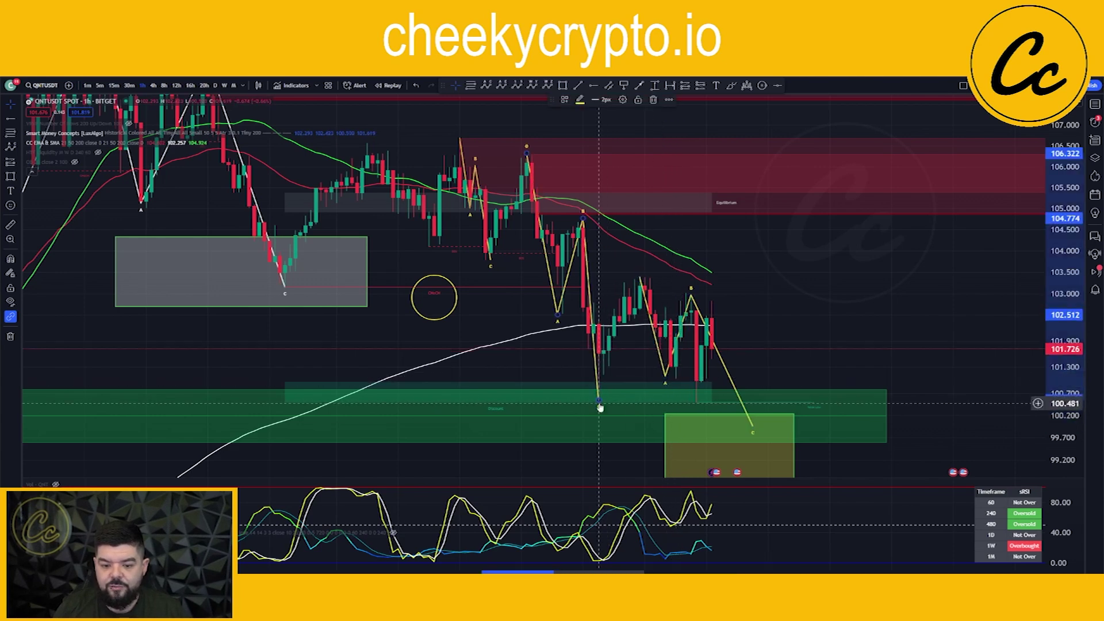
{"action": "left_click_drag", "start_coordinate": [599, 405], "coordinate": [598, 401]}
{"action": "left_click", "coordinate": [715, 428]}
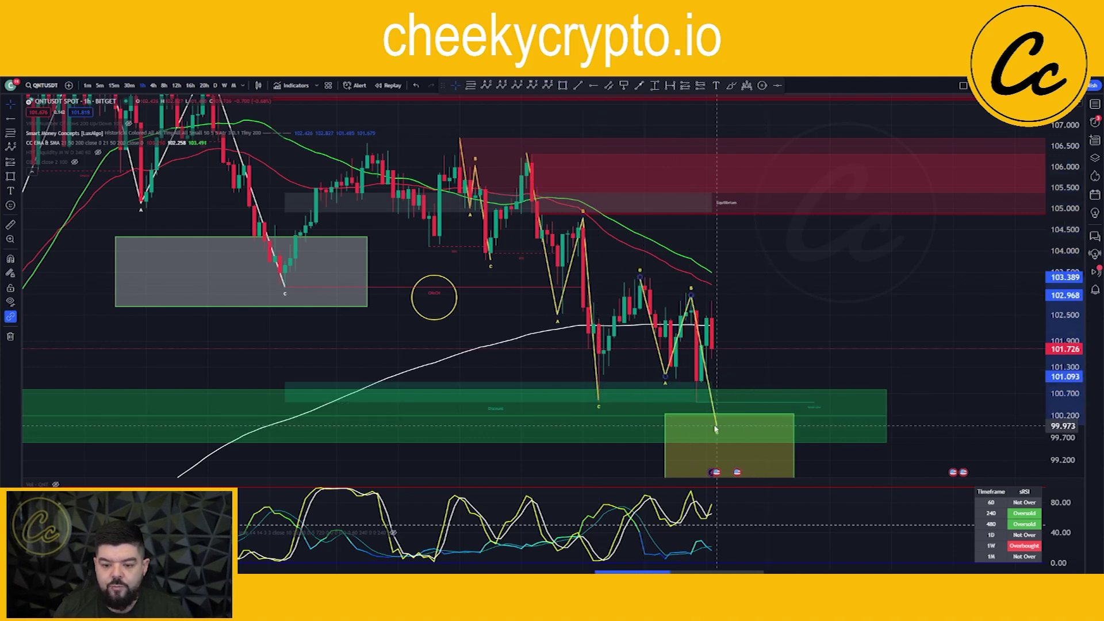
{"action": "left_click", "coordinate": [727, 430]}
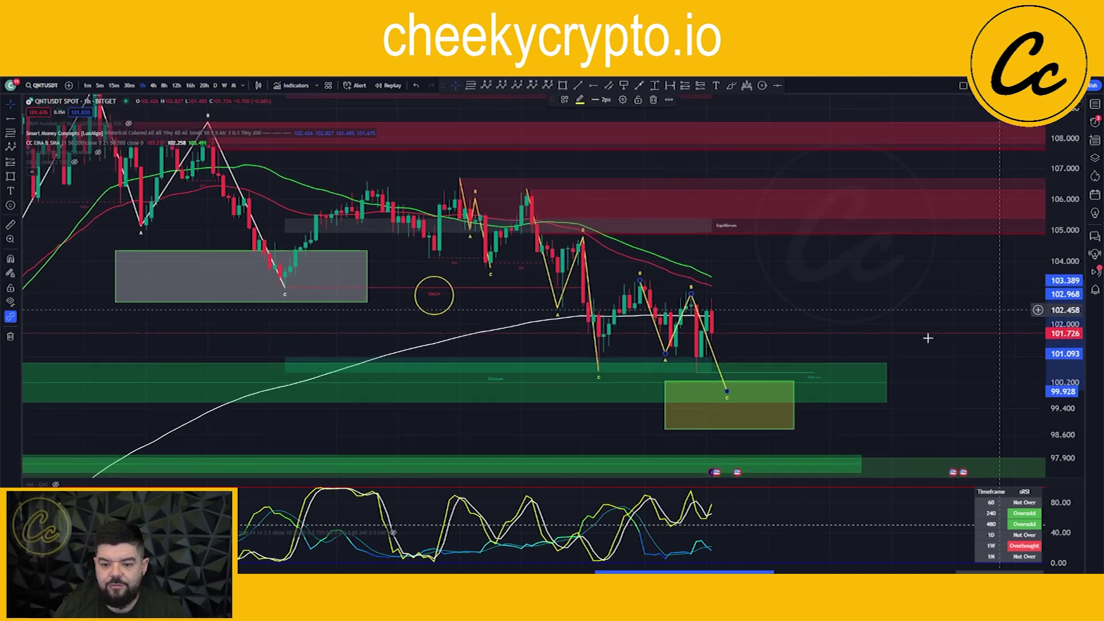
Draw a WXYXZ triple combo wave from 106.702 through 103.738, 106.322, 100.387 and the next swing high down into the target rectangle.
{"action": "left_click", "coordinate": [790, 407]}
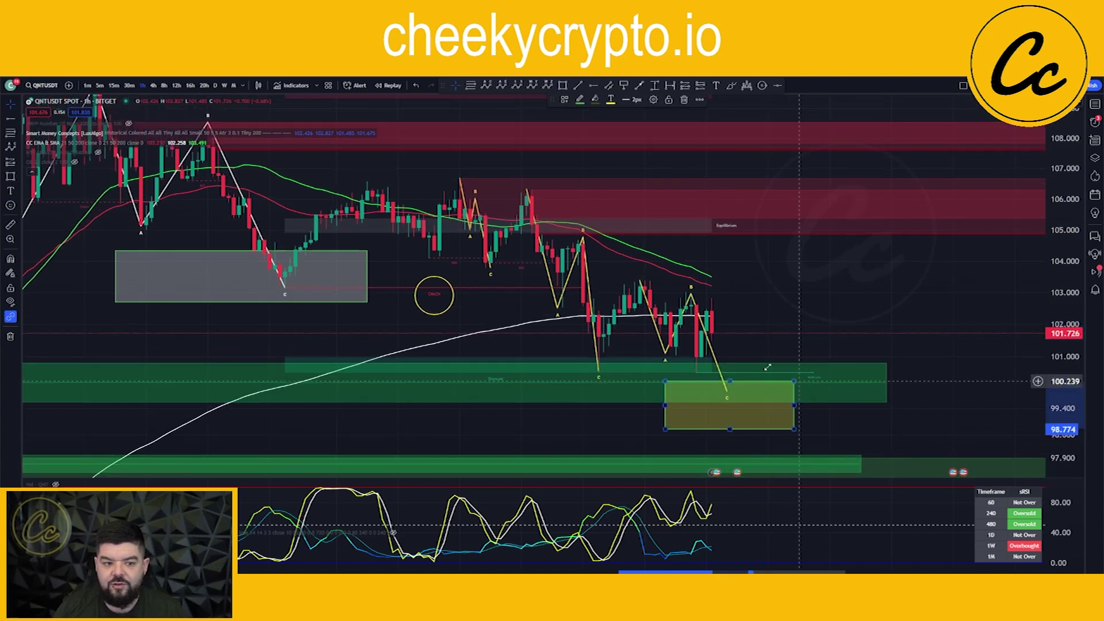
{"action": "scroll", "coordinate": [614, 367], "scroll_direction": "down", "scroll_amount": 2}
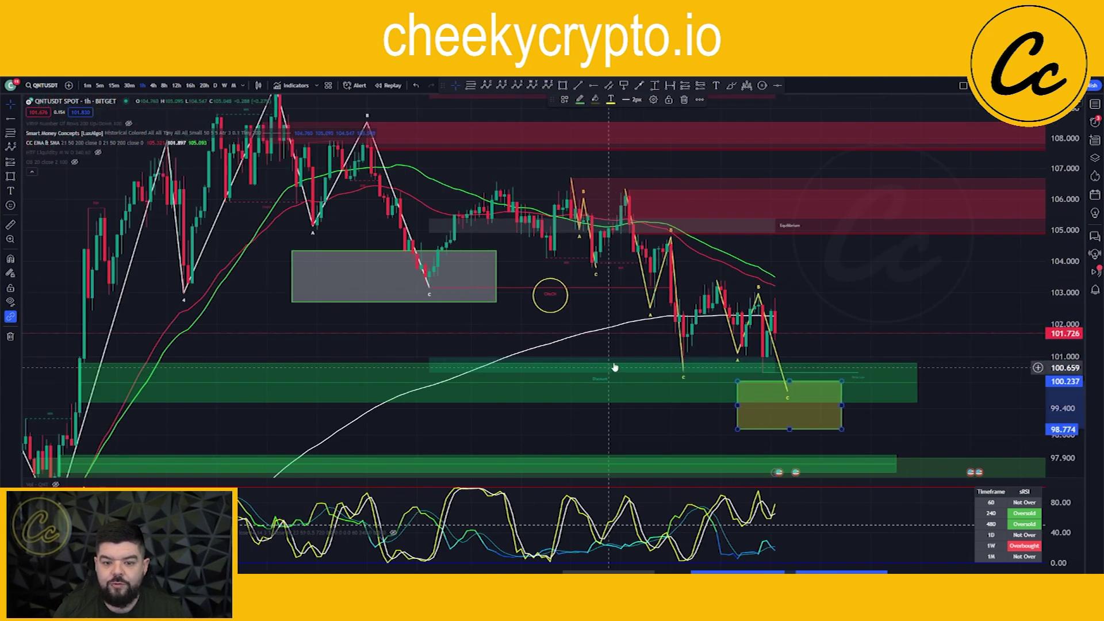
{"action": "left_click", "coordinate": [542, 115]}
{"action": "left_click", "coordinate": [563, 178]}
{"action": "left_click", "coordinate": [587, 270]}
{"action": "left_click", "coordinate": [683, 377]}
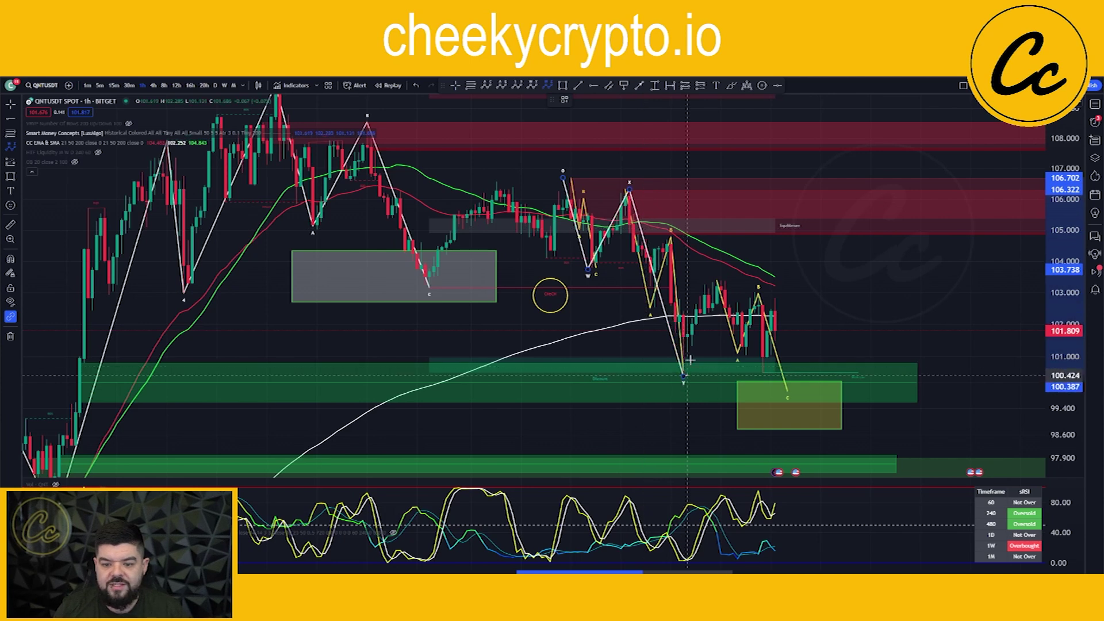
{"action": "left_click", "coordinate": [717, 281]}
{"action": "left_click", "coordinate": [775, 405]}
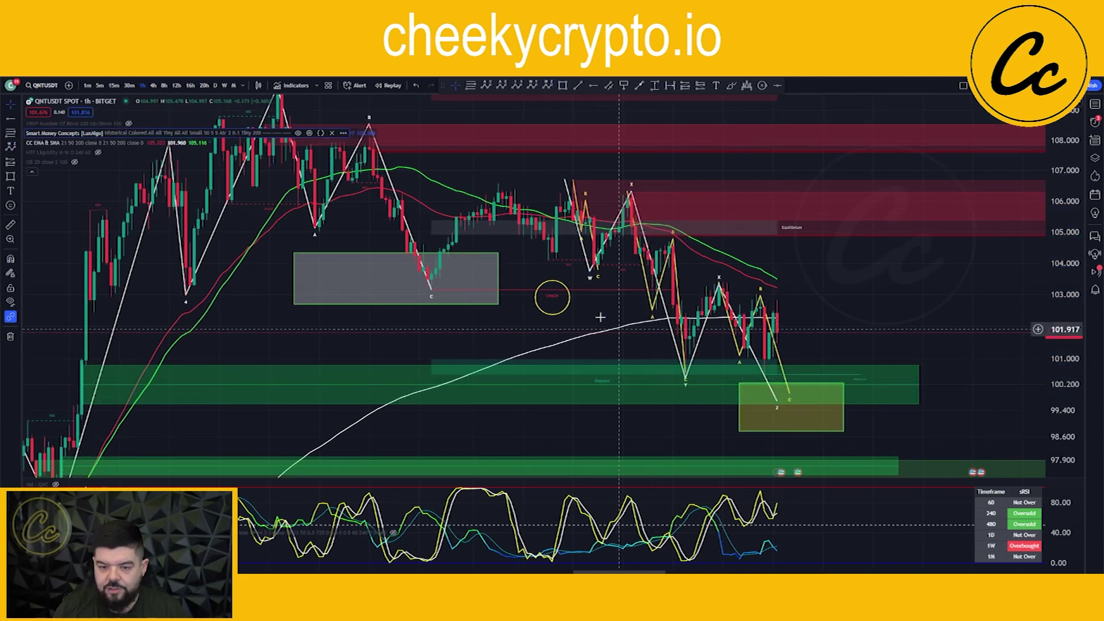
Draw a Fibonacci retracement over the W leg from its low to its high and shift it to span 103.389 to 100.580.
{"action": "left_click", "coordinate": [469, 87]}
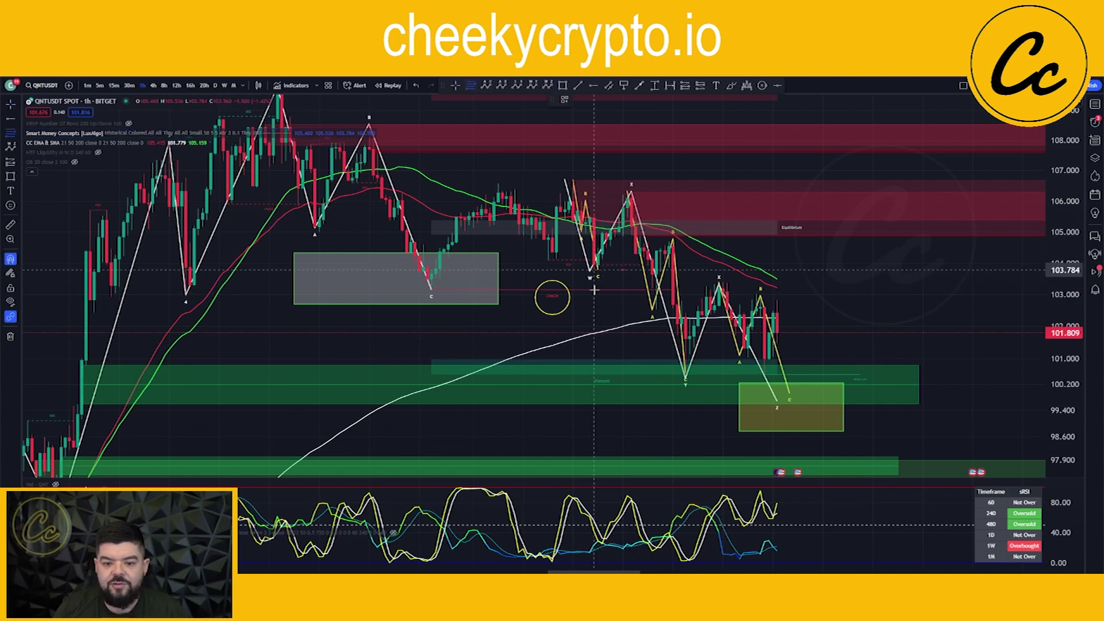
{"action": "left_click", "coordinate": [594, 291]}
{"action": "left_click", "coordinate": [573, 175]}
{"action": "left_click_drag", "start_coordinate": [583, 216], "coordinate": [724, 317]}
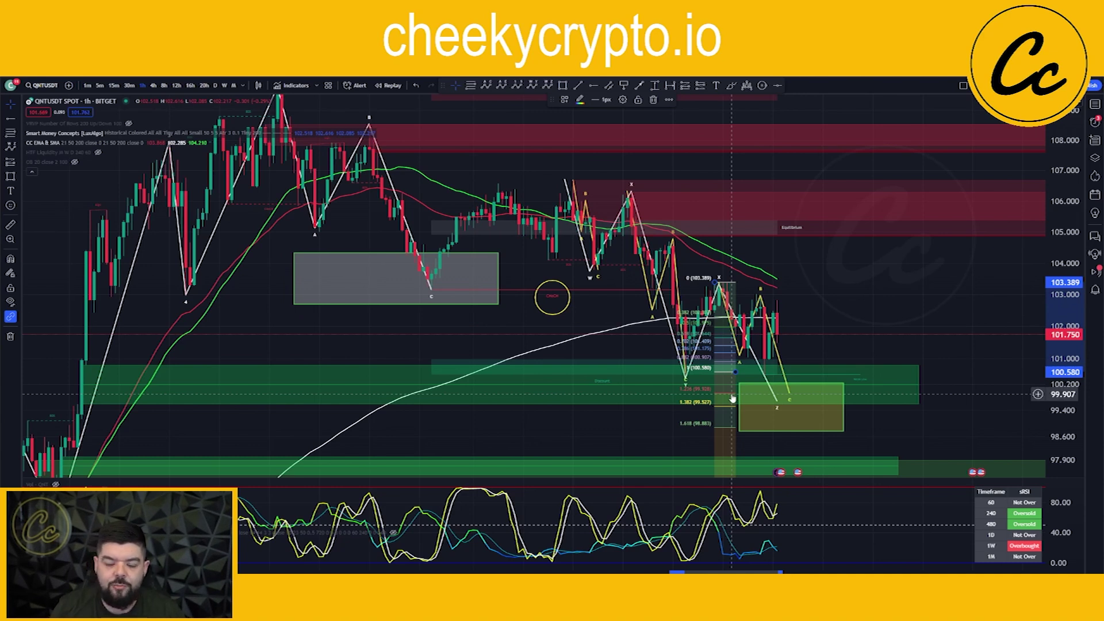
Draw a rectangle from about 101.667 down to 99.919 overlapping the existing target zone and give it a white fill.
{"action": "left_click_drag", "start_coordinate": [811, 348], "coordinate": [788, 318]}
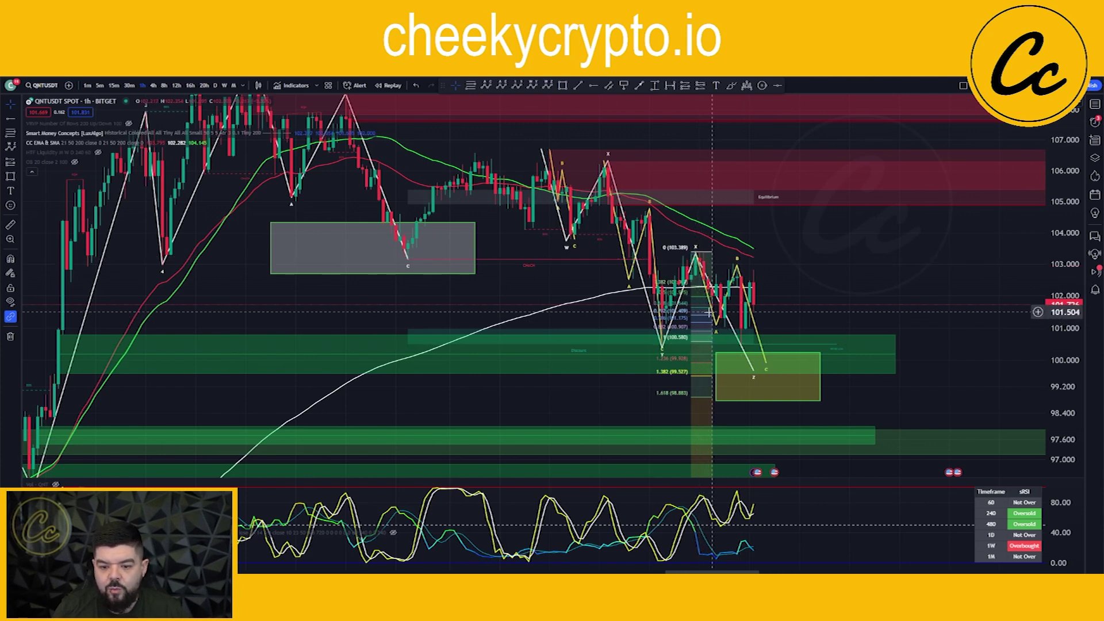
{"action": "left_click", "coordinate": [564, 86]}
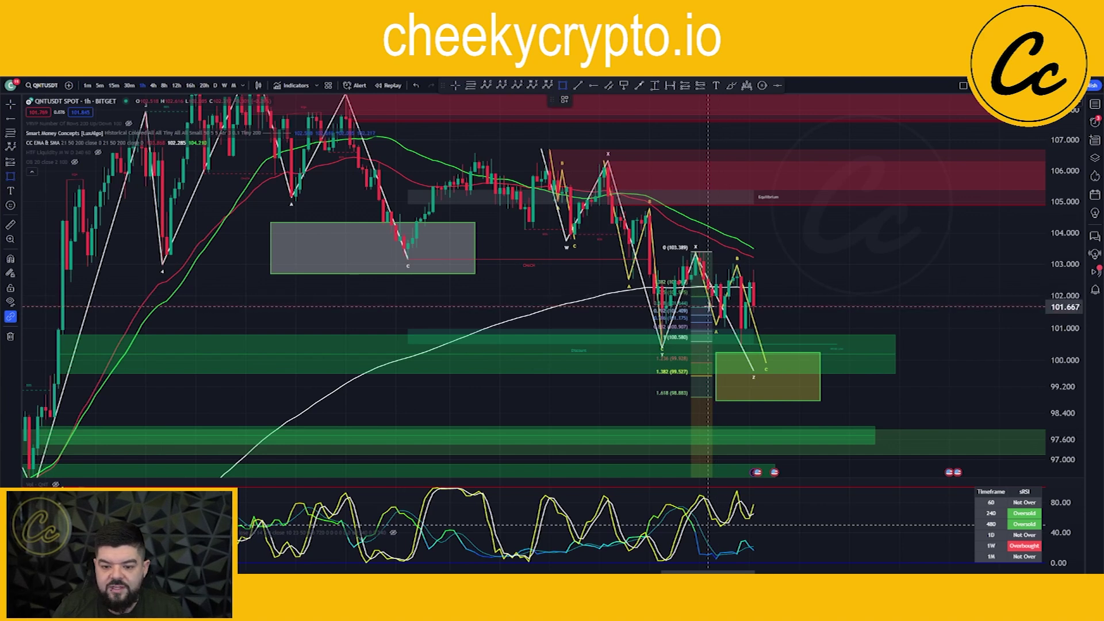
{"action": "left_click", "coordinate": [828, 365]}
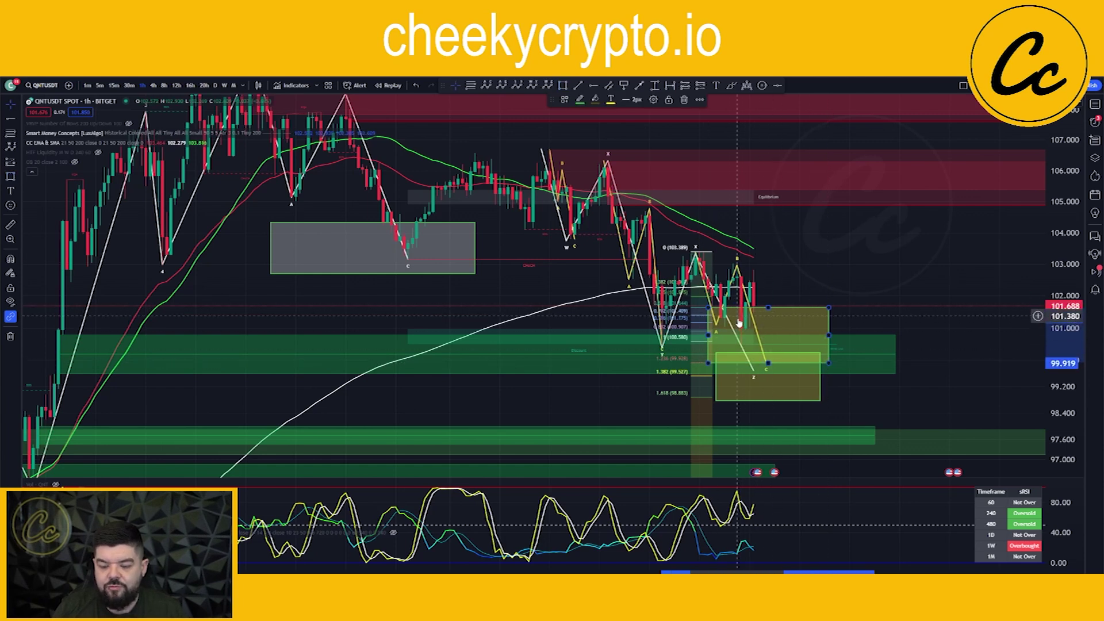
{"action": "left_click", "coordinate": [593, 103]}
{"action": "left_click", "coordinate": [609, 118]}
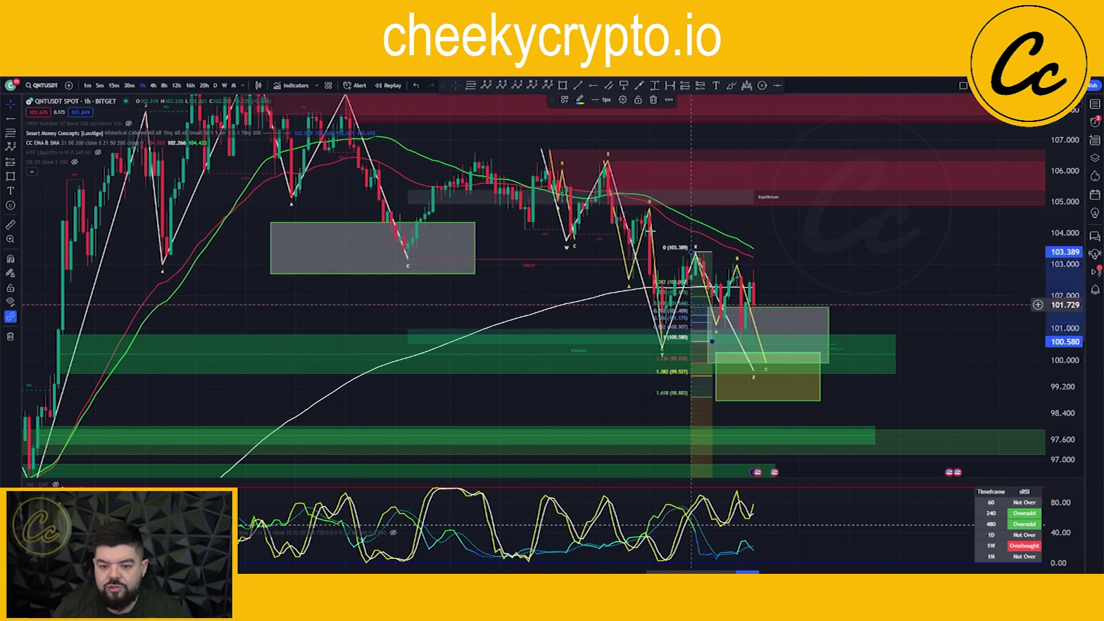
Delete the Fibonacci retracement anchored at the 103.389 high and check the price bounds of the lower target rectangle.
{"action": "left_click", "coordinate": [696, 318]}
{"action": "key", "text": "Delete"}
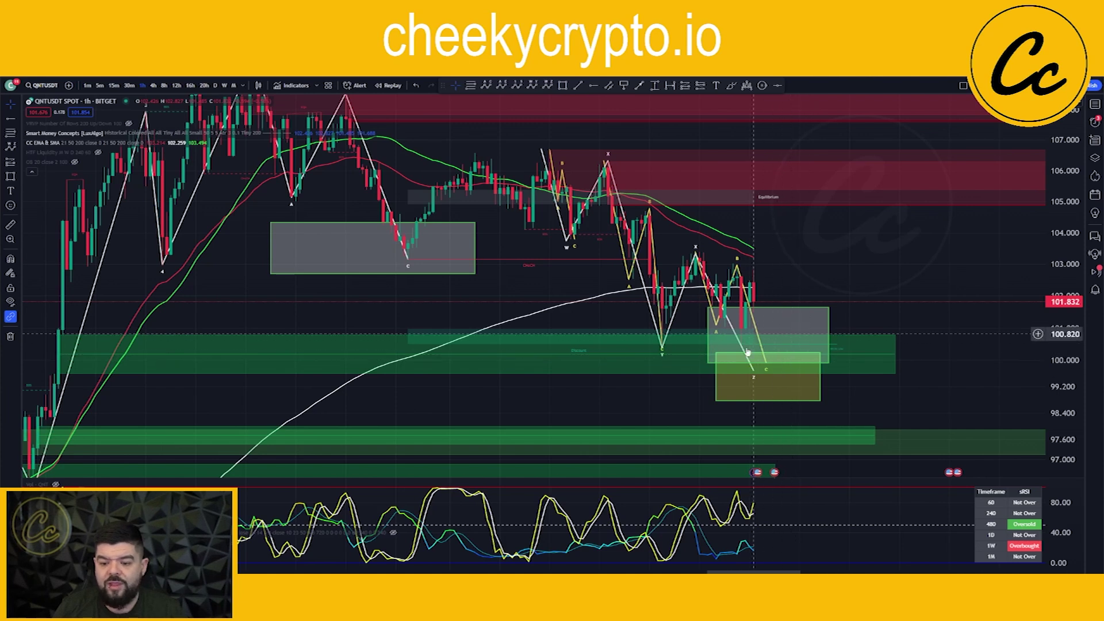
{"action": "left_click", "coordinate": [821, 377]}
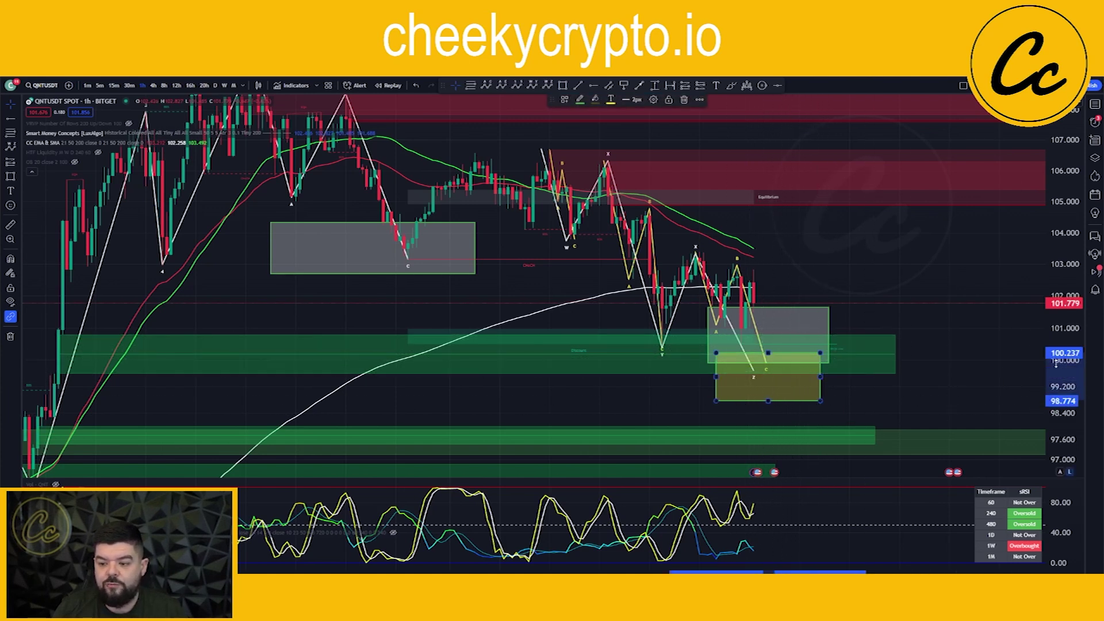
{"action": "left_click", "coordinate": [951, 344]}
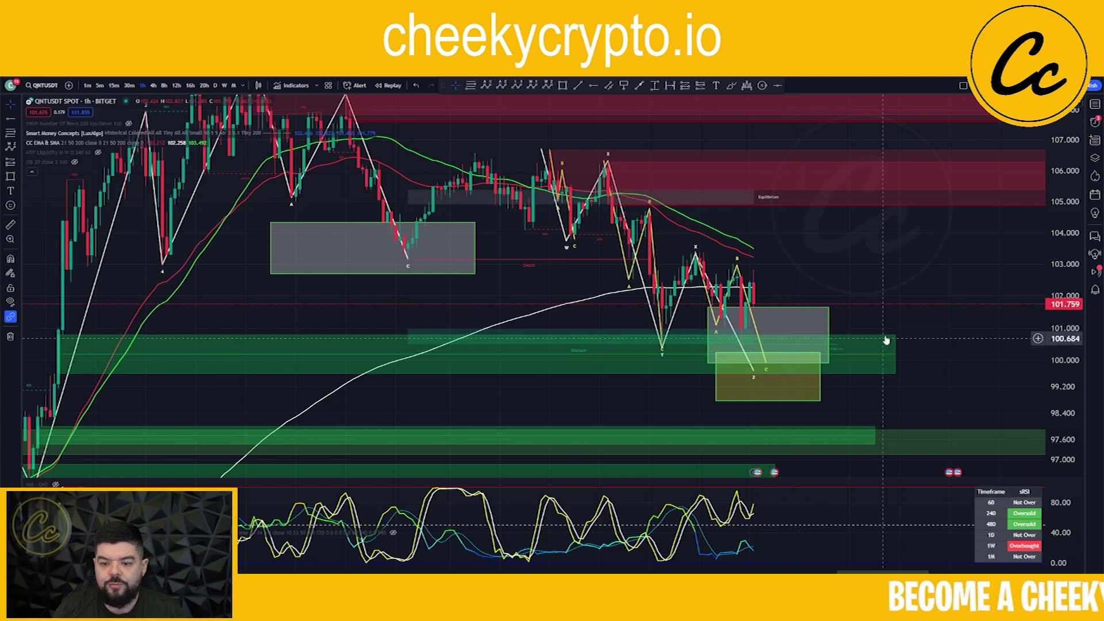
Draw a Fibonacci retracement from the 109.783 high down to 100.232 near the overlap of the target rectangles.
{"action": "scroll", "coordinate": [814, 348], "scroll_direction": "down", "scroll_amount": 3}
{"action": "scroll", "coordinate": [805, 350], "scroll_direction": "down", "scroll_amount": 2}
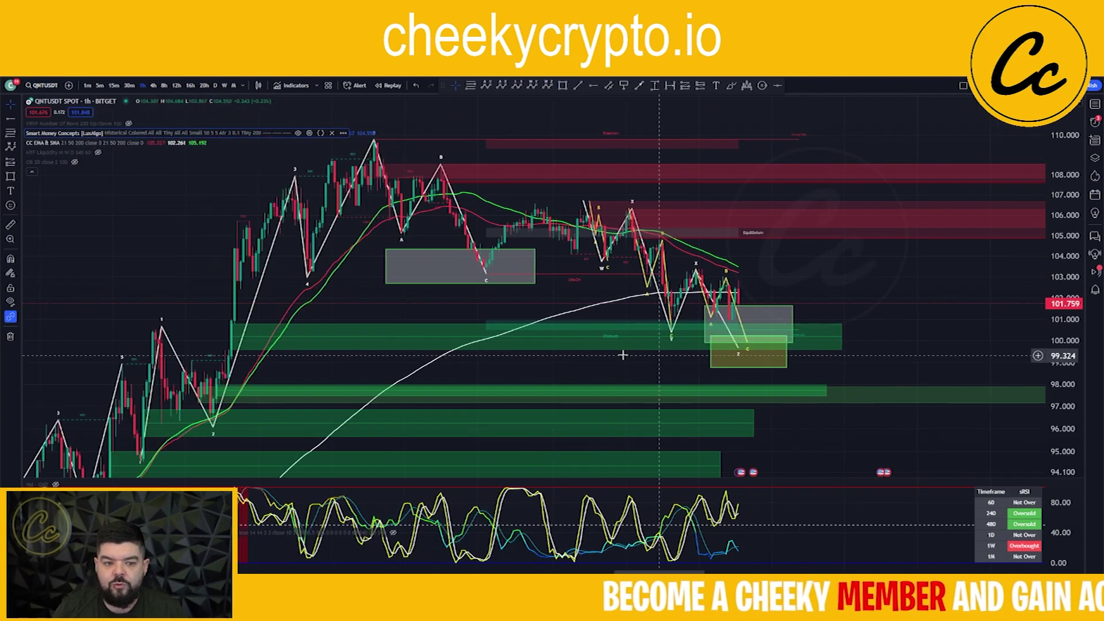
{"action": "left_click", "coordinate": [470, 85]}
{"action": "left_click", "coordinate": [368, 147]}
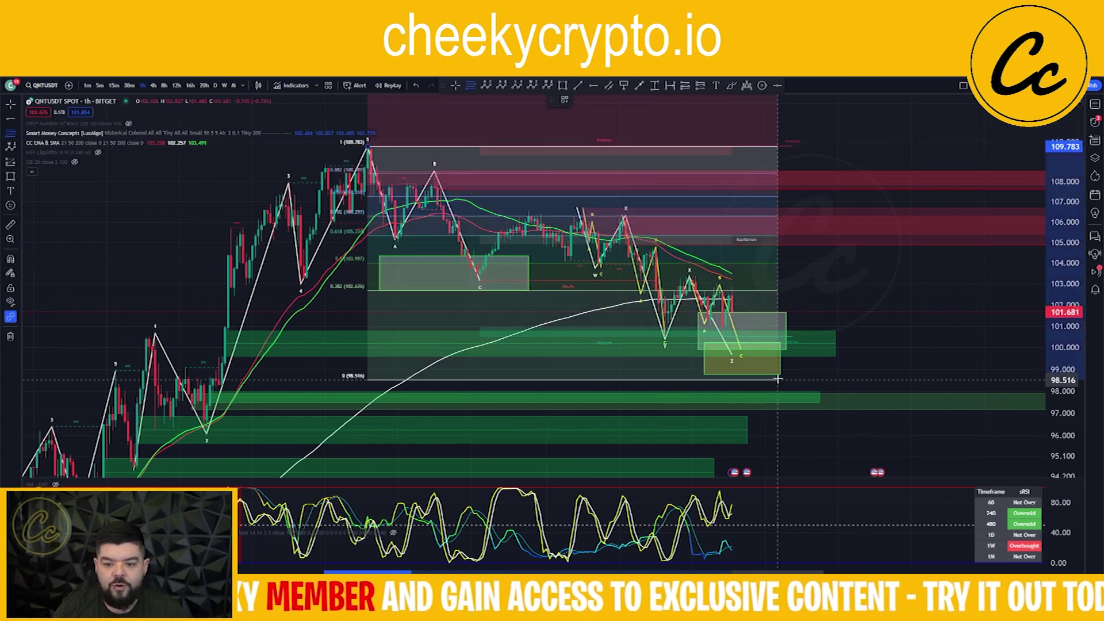
{"action": "left_click", "coordinate": [801, 342]}
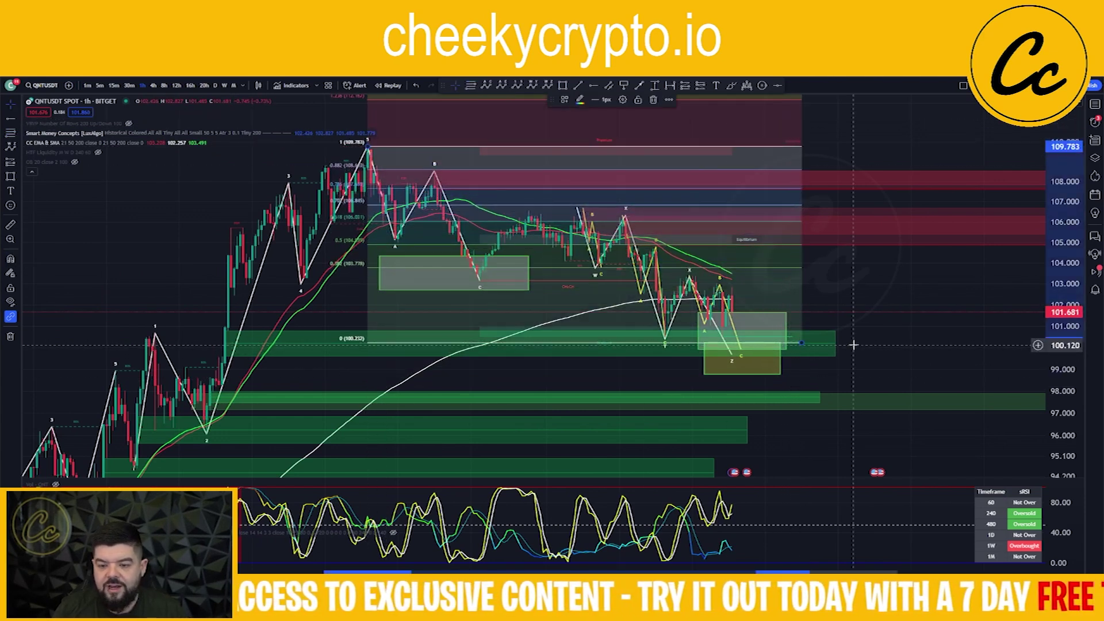
Draw a rectangle from 108.604 to 104.897 over the red resistance zones, with a violet fill and a white border.
{"action": "left_click", "coordinate": [562, 85]}
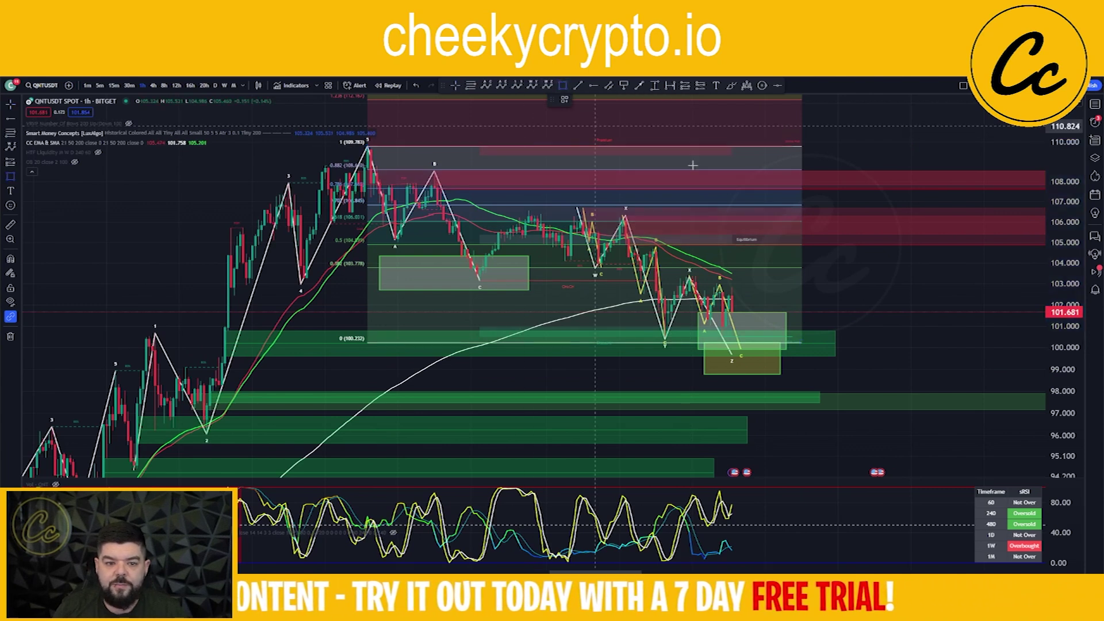
{"action": "left_click_drag", "start_coordinate": [724, 170], "coordinate": [977, 244]}
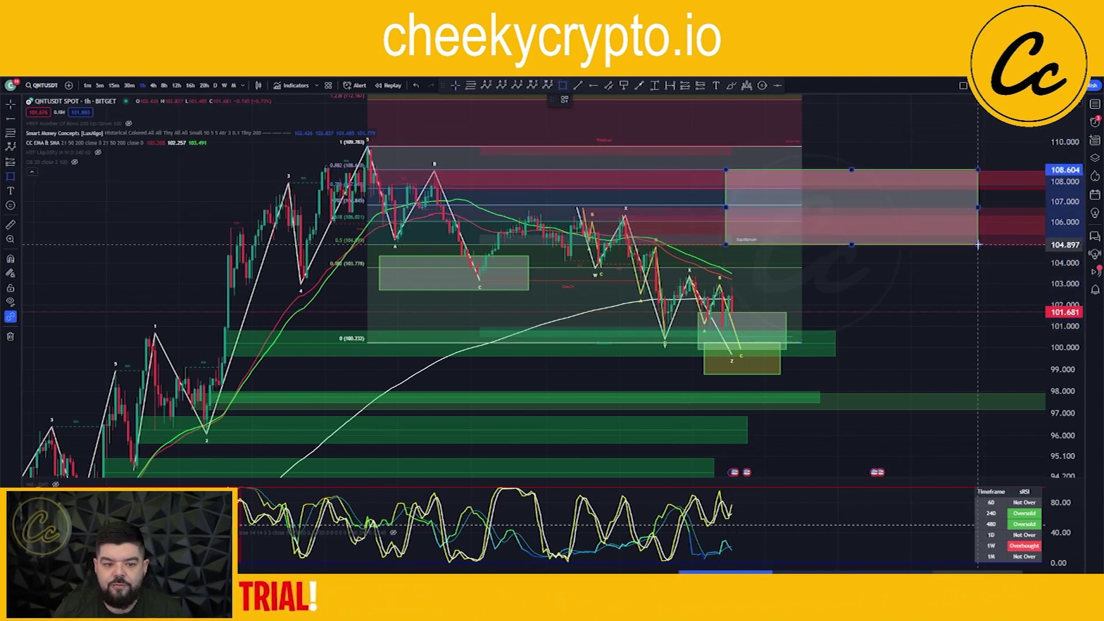
{"action": "left_click", "coordinate": [596, 99]}
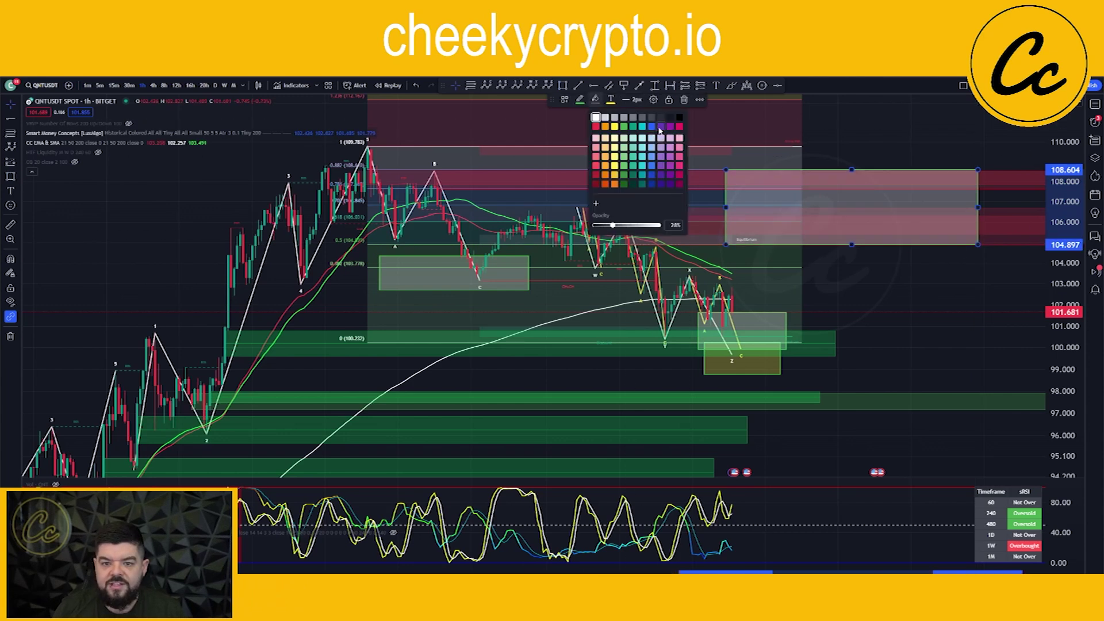
{"action": "left_click", "coordinate": [661, 127]}
{"action": "left_click", "coordinate": [579, 99]}
{"action": "left_click", "coordinate": [595, 117]}
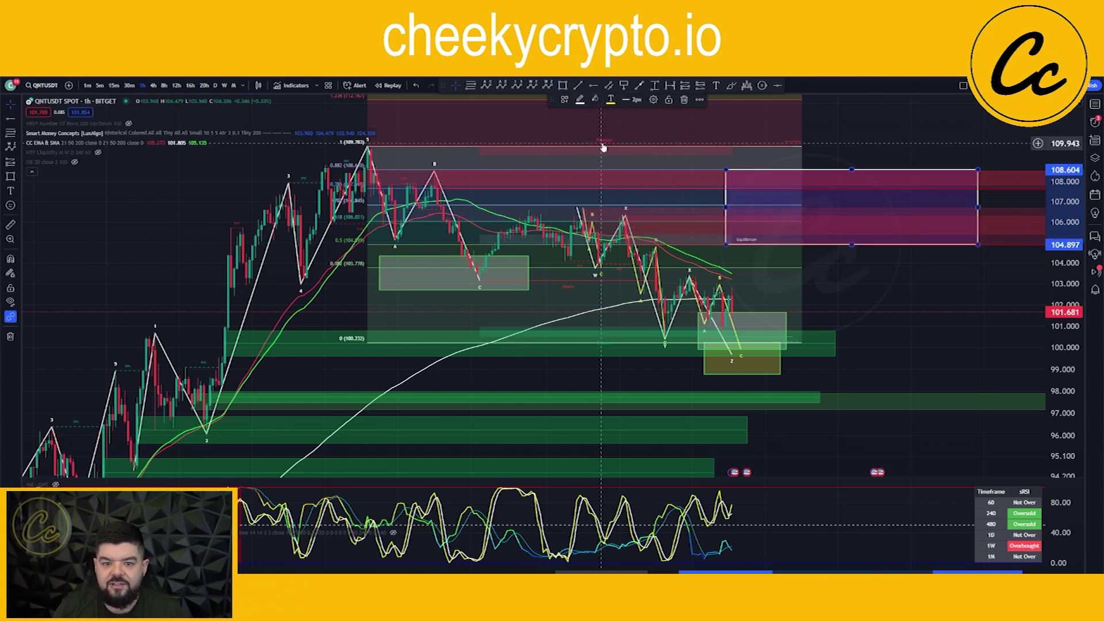
Remove the Fibonacci retracement anchored at the 109.783 high.
{"action": "key", "text": "Escape"}
{"action": "left_click", "coordinate": [762, 85]}
{"action": "left_click", "coordinate": [795, 140]}
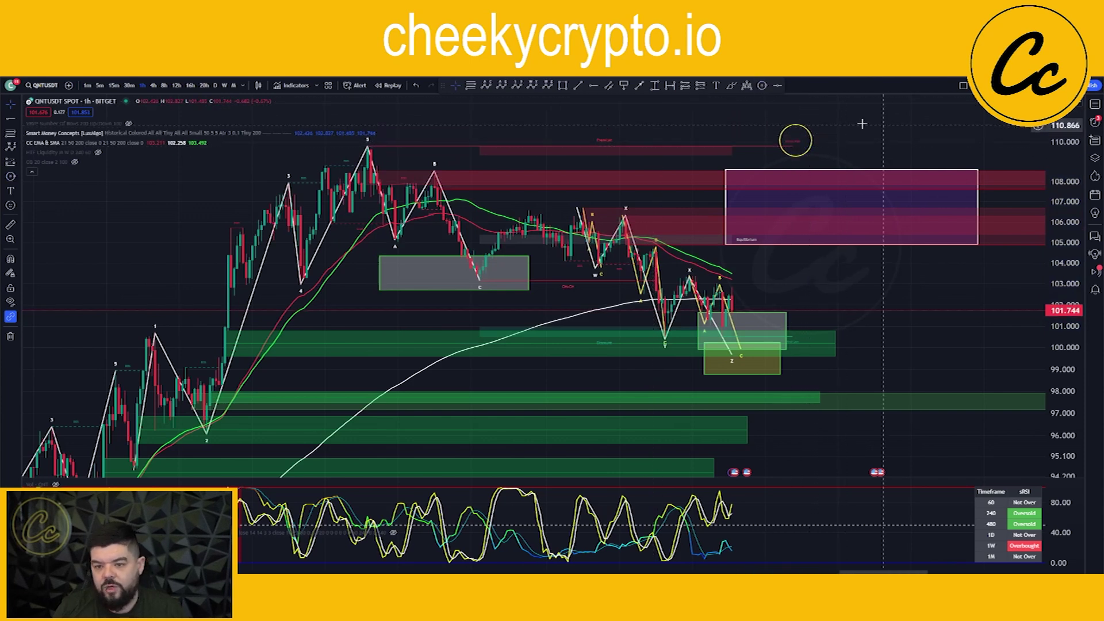
{"action": "left_click", "coordinate": [801, 128]}
{"action": "left_click", "coordinate": [685, 100]}
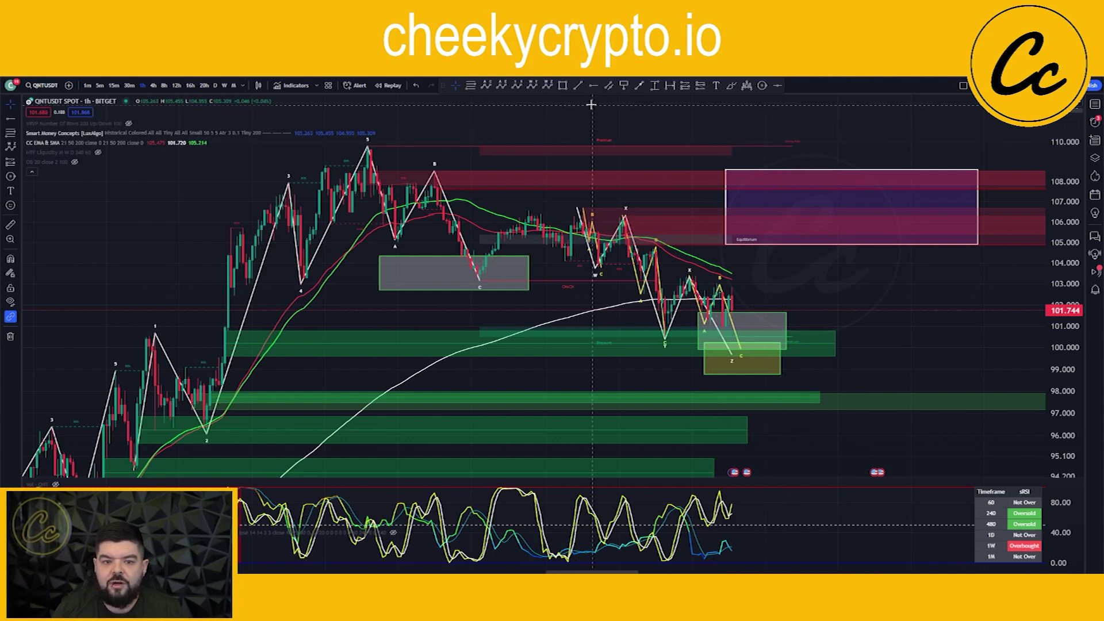
Draw a white horizontal ray at 109.783 starting from the wave 5 high.
{"action": "left_click", "coordinate": [367, 112]}
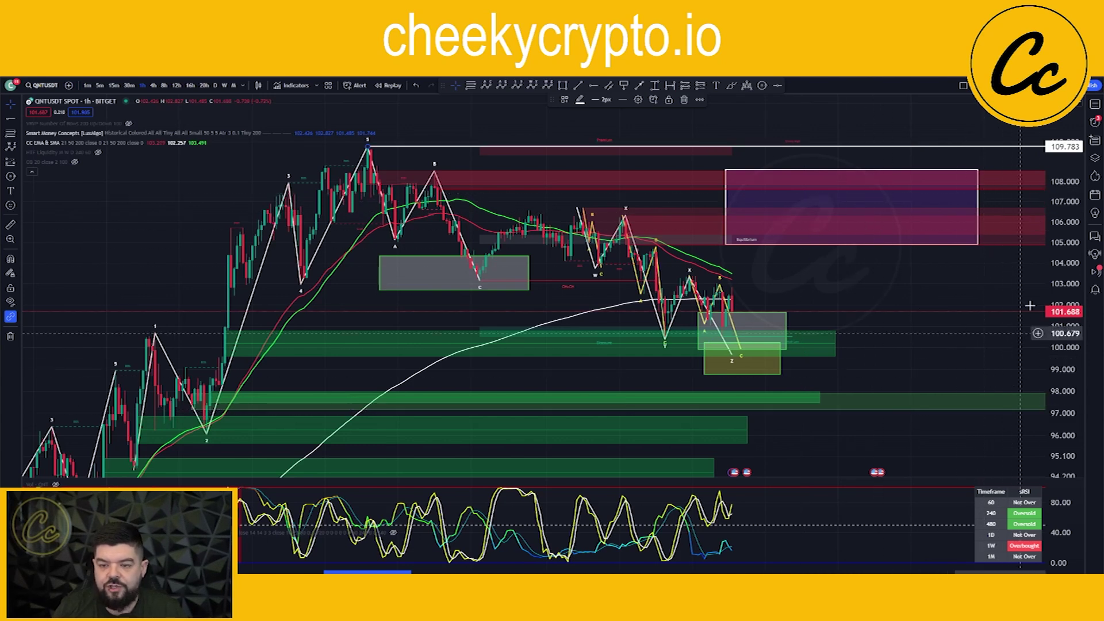
{"action": "left_click_drag", "start_coordinate": [973, 362], "coordinate": [830, 305]}
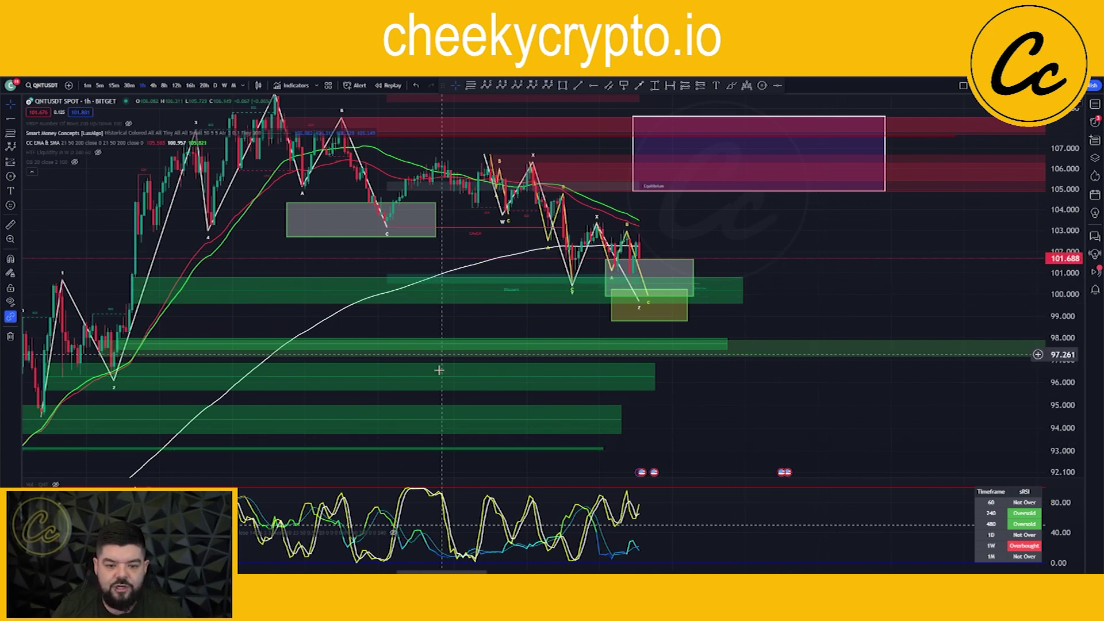
{"action": "left_click_drag", "start_coordinate": [825, 253], "coordinate": [879, 294]}
{"action": "scroll", "coordinate": [879, 289], "scroll_direction": "right", "scroll_amount": 2}
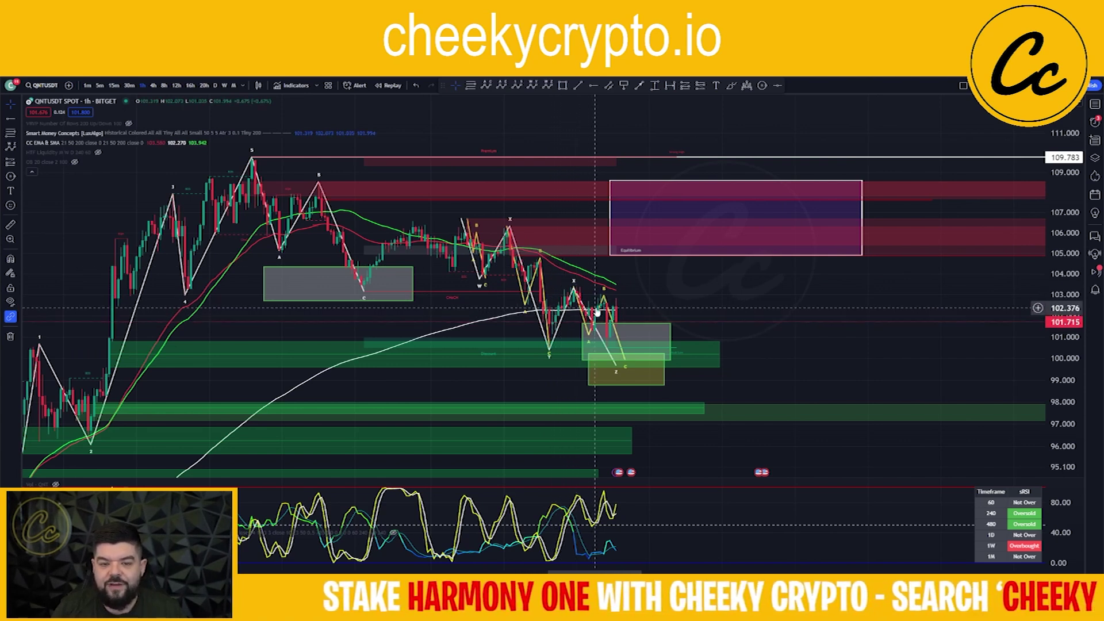
Try a freehand brush stroke over the latest candles just above the target rectangles.
{"action": "left_click", "coordinate": [730, 85]}
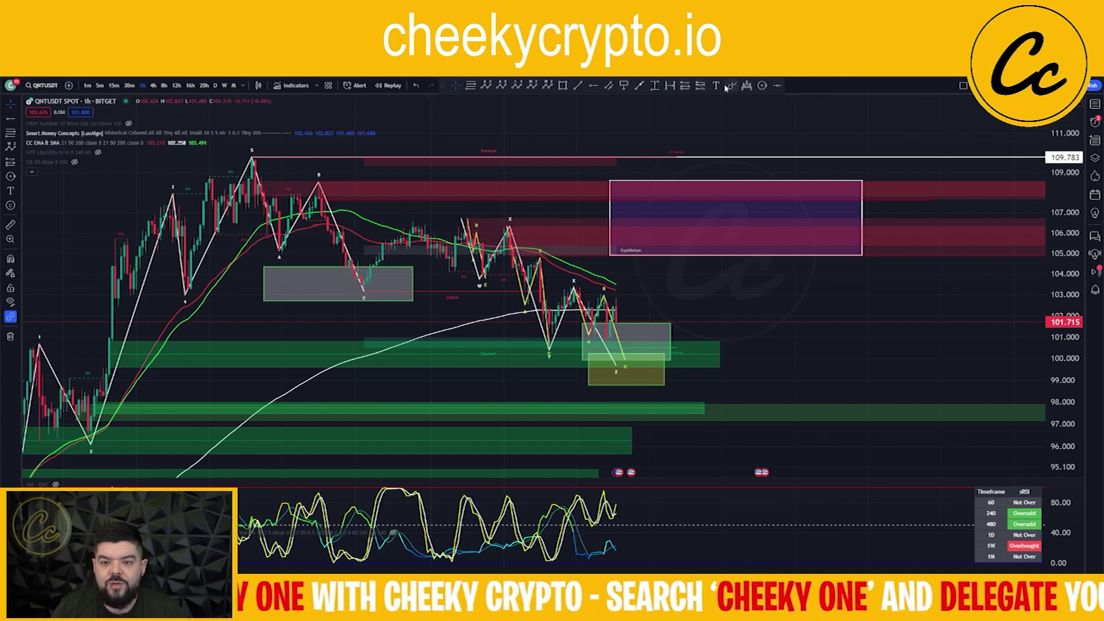
{"action": "left_click_drag", "start_coordinate": [610, 311], "coordinate": [656, 313]}
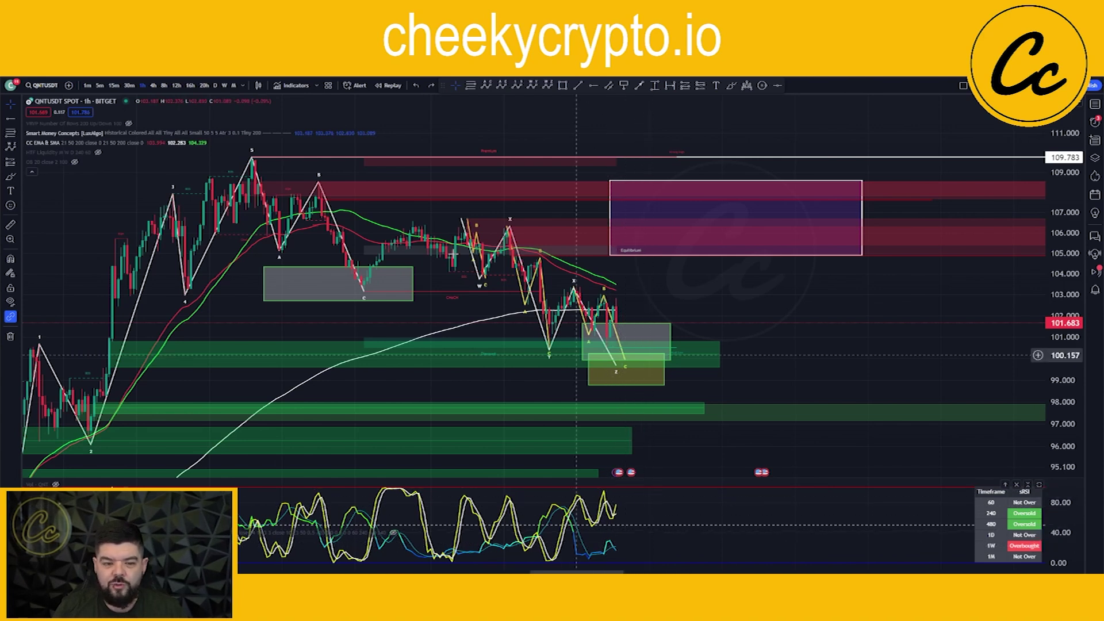
Switch the chart to the 4-hour timeframe and narrow the violet bounce rectangle by moving its starting edge later.
{"action": "left_click", "coordinate": [152, 85]}
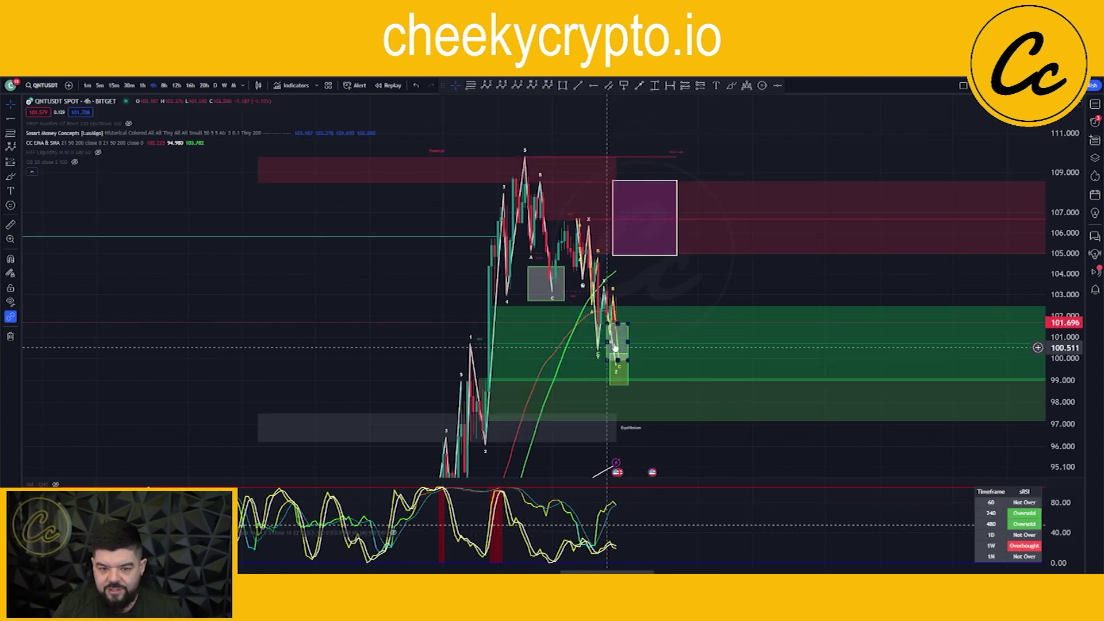
{"action": "scroll", "coordinate": [659, 533], "scroll_direction": "up", "scroll_amount": 5}
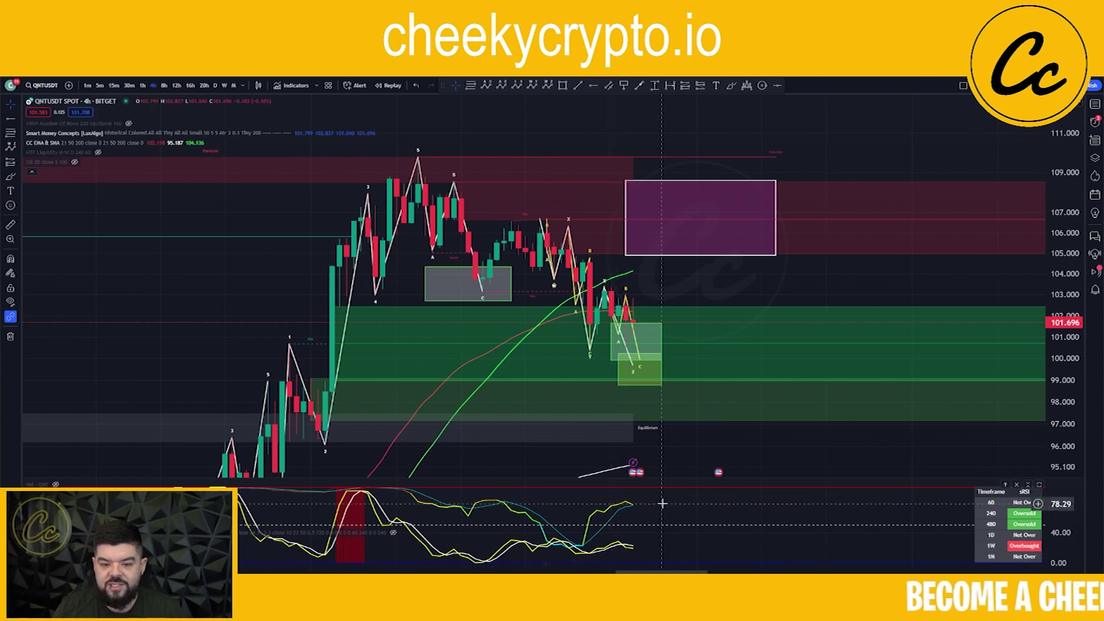
{"action": "left_click_drag", "start_coordinate": [626, 216], "coordinate": [648, 217]}
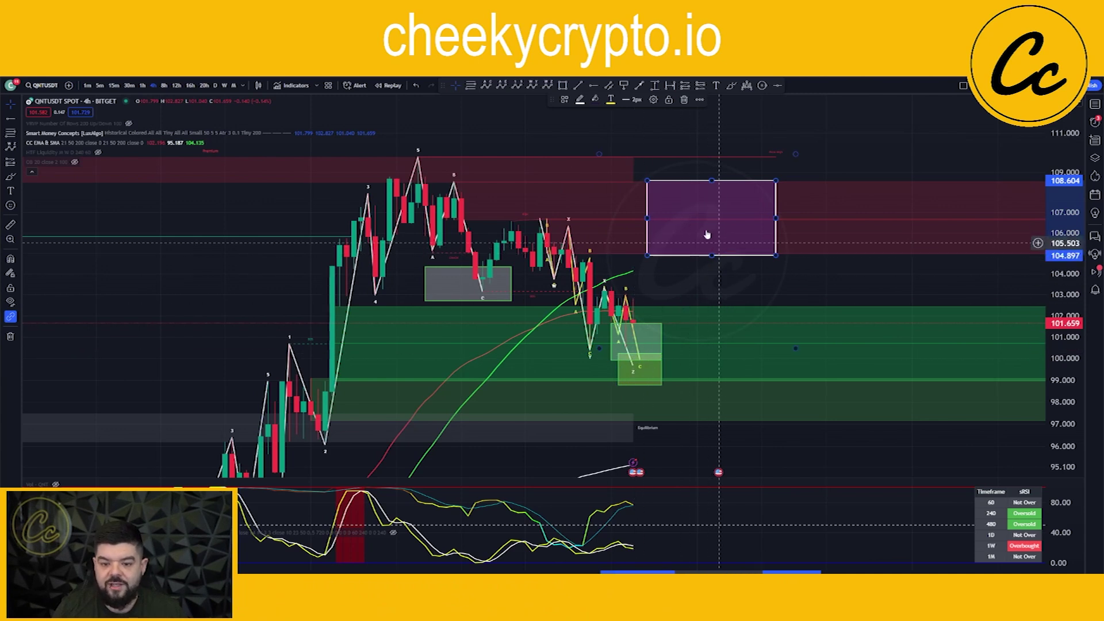
Return the chart to the 1-hour timeframe and deselect the violet bounce rectangle.
{"action": "left_click", "coordinate": [142, 85]}
{"action": "scroll", "coordinate": [580, 348], "scroll_direction": "up", "scroll_amount": 3}
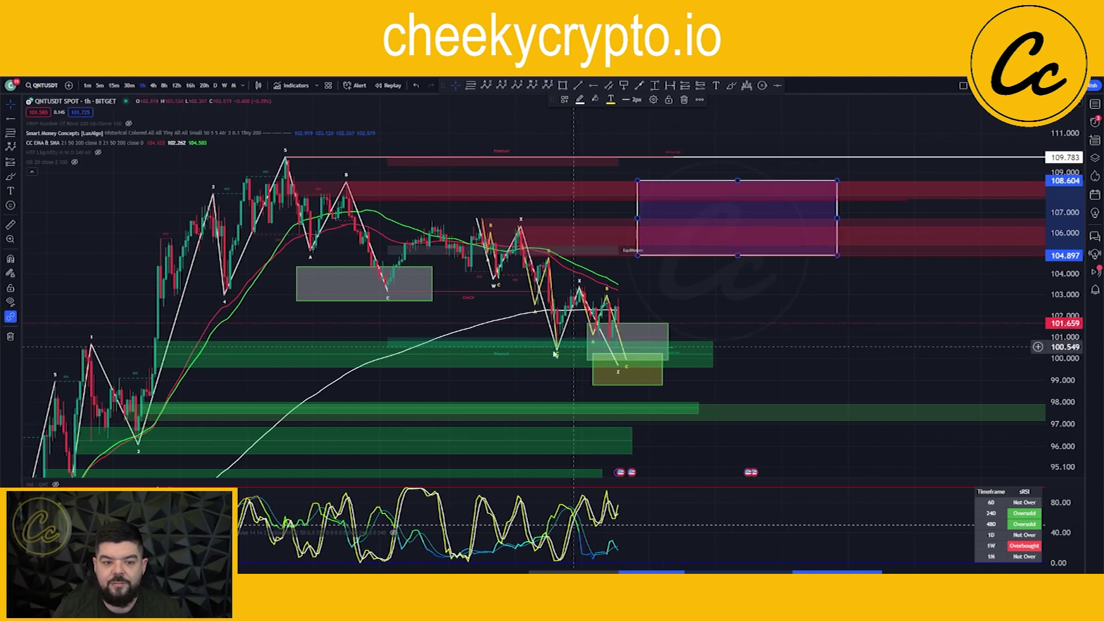
{"action": "scroll", "coordinate": [521, 362], "scroll_direction": "up", "scroll_amount": 2}
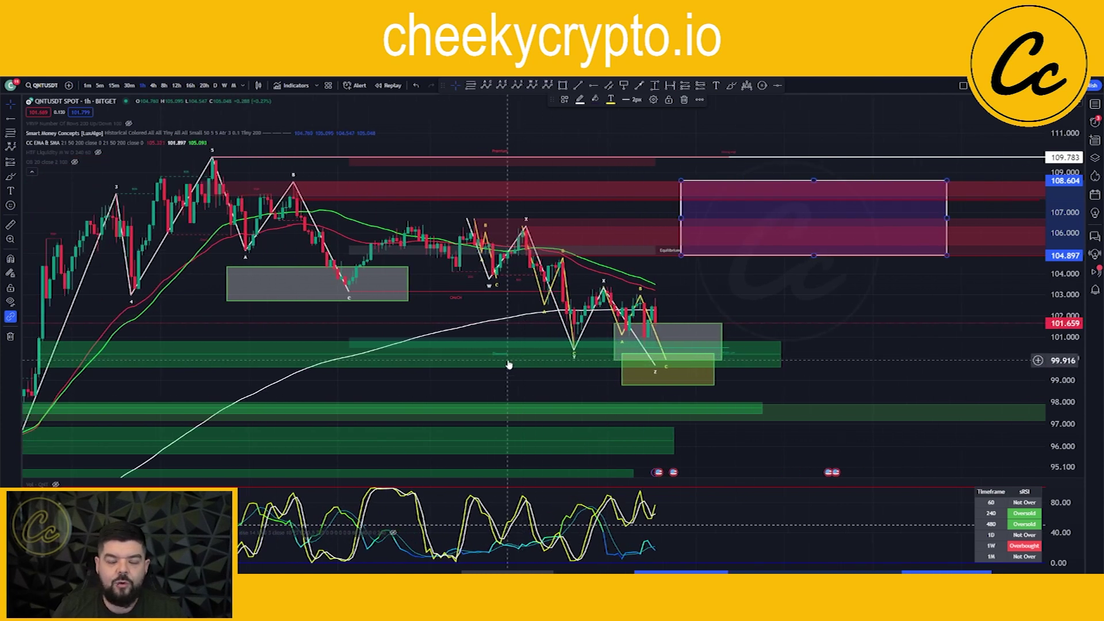
{"action": "left_click", "coordinate": [828, 290]}
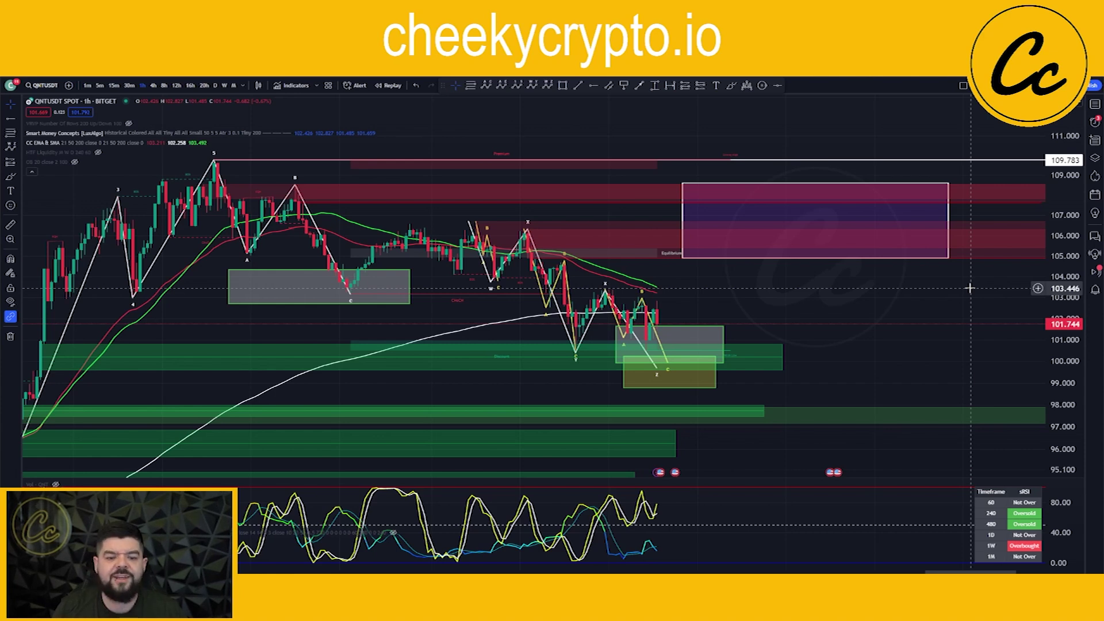
Draw a yellow ABC correction from the 109.879 high with A at 103.041, B at 106.746 and C at 99.214.
{"action": "scroll", "coordinate": [540, 365], "scroll_direction": "down", "scroll_amount": 1}
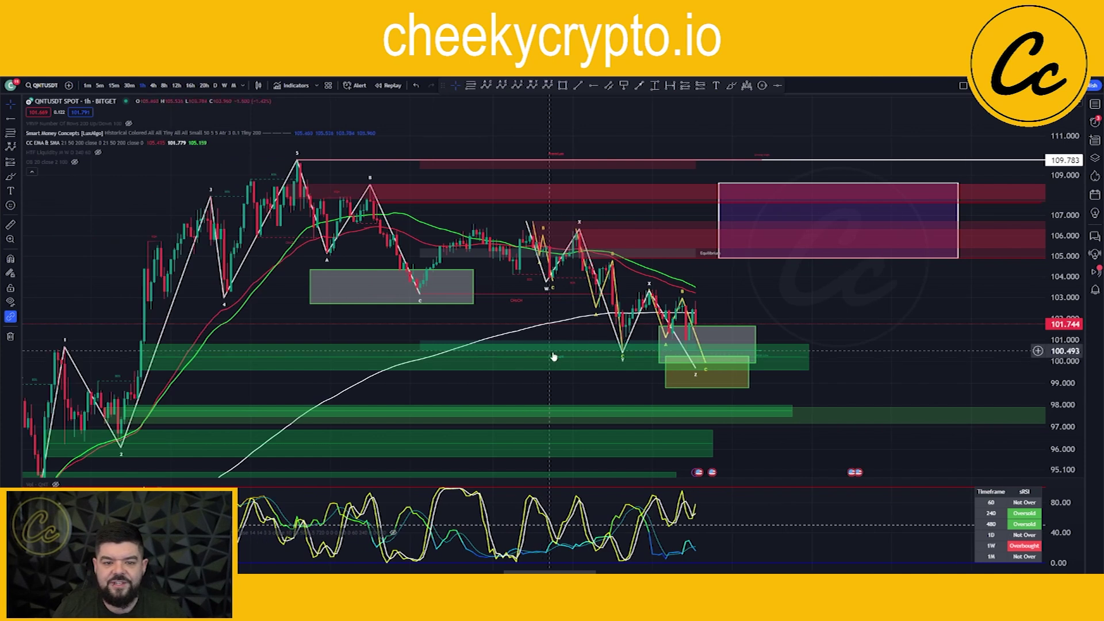
{"action": "left_click_drag", "start_coordinate": [553, 356], "coordinate": [513, 353]}
{"action": "left_click_drag", "start_coordinate": [1050, 352], "coordinate": [1050, 282]}
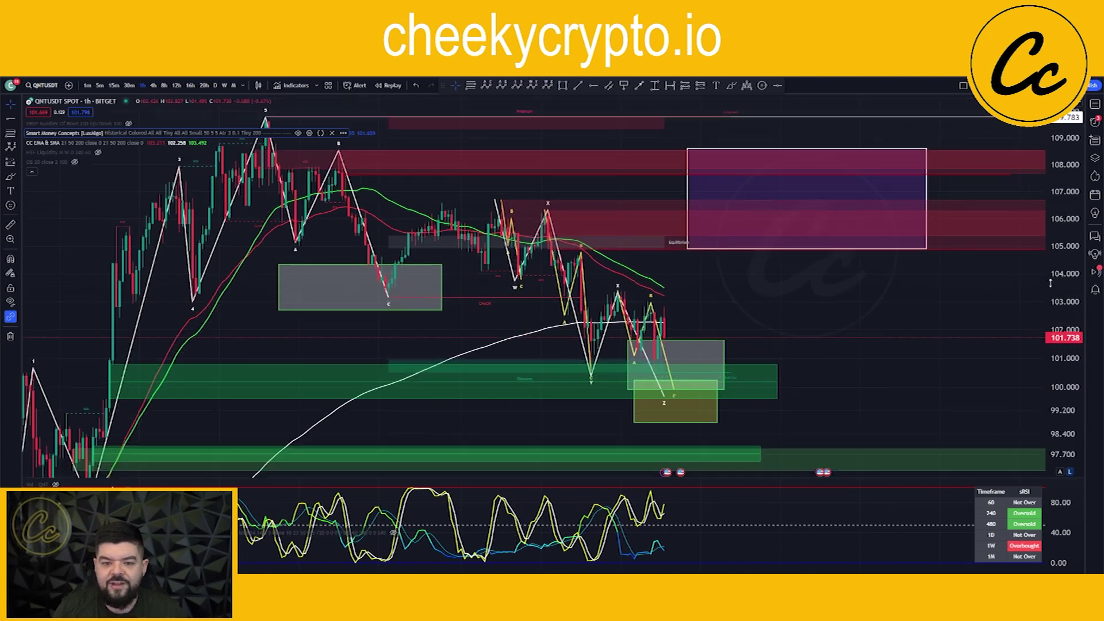
{"action": "left_click_drag", "start_coordinate": [362, 177], "coordinate": [377, 189]}
{"action": "scroll", "coordinate": [376, 188], "scroll_direction": "up", "scroll_amount": 1}
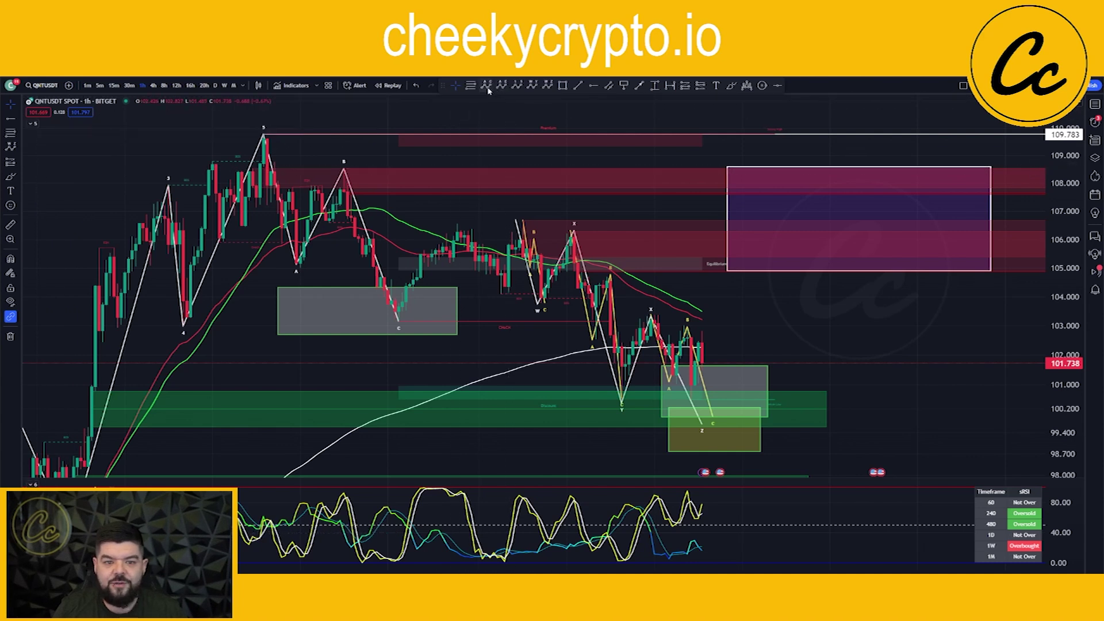
{"action": "left_click", "coordinate": [413, 326]}
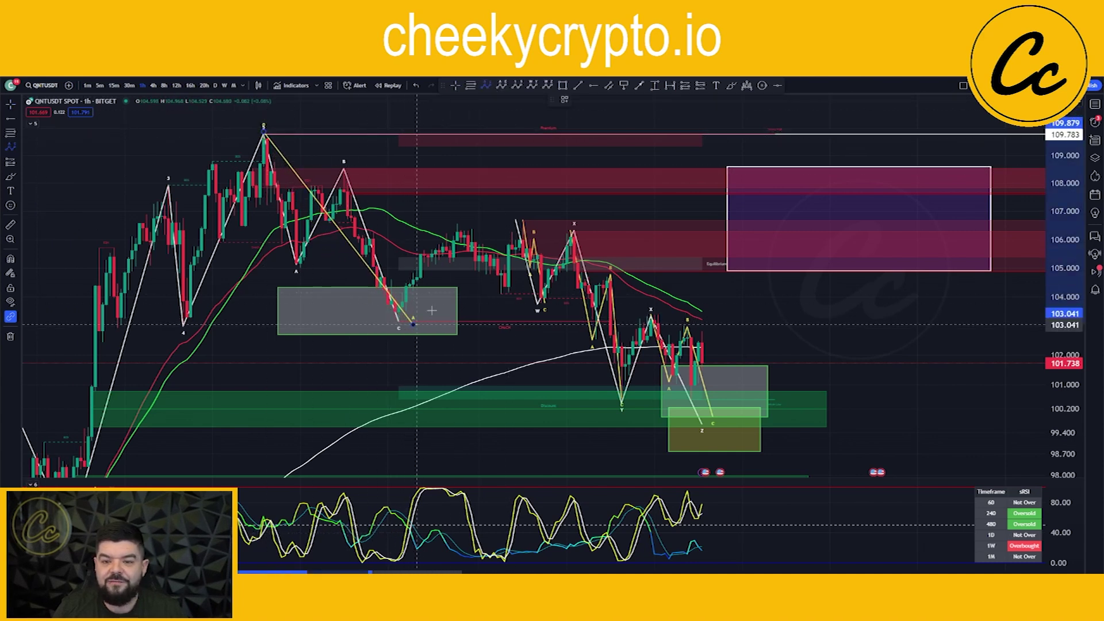
{"action": "left_click", "coordinate": [530, 218]}
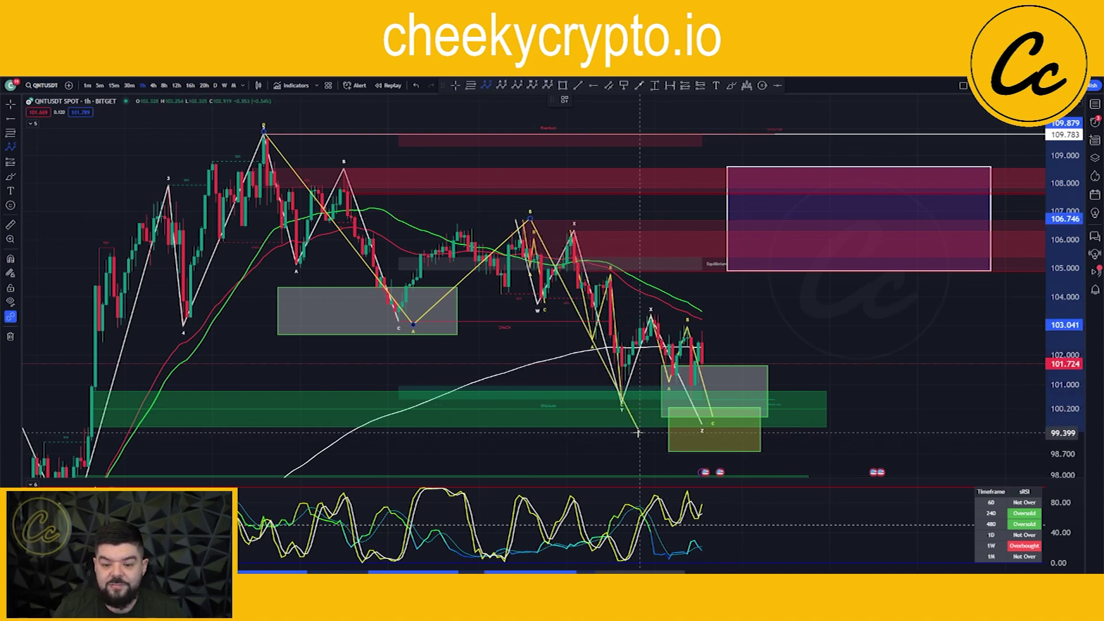
{"action": "left_click", "coordinate": [661, 439]}
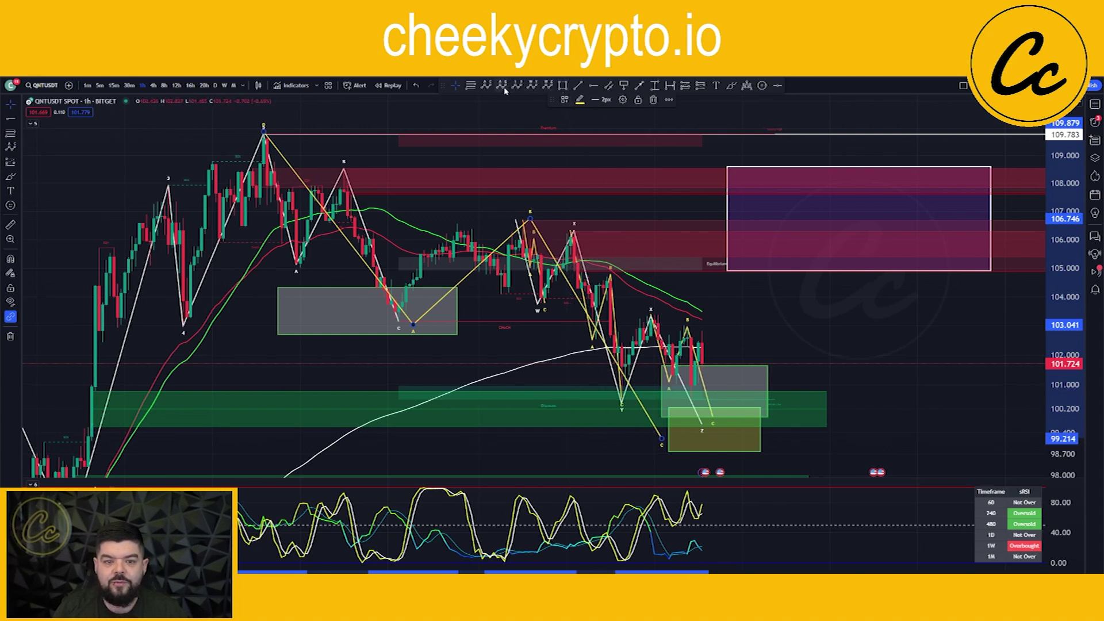
Draw a yellow upward ABC projection from 99.651 with A at 104.466, B at 101.596 and C at 106.448 inside the violet rectangle.
{"action": "left_click", "coordinate": [486, 86]}
{"action": "left_click", "coordinate": [709, 425]}
{"action": "left_click", "coordinate": [782, 281]}
{"action": "left_click", "coordinate": [830, 367]}
{"action": "left_click", "coordinate": [899, 226]}
{"action": "mouse_move", "coordinate": [962, 395]}
{"action": "left_mouse_down"}
{"action": "mouse_move", "coordinate": [725, 366]}
{"action": "mouse_move", "coordinate": [664, 344]}
{"action": "left_mouse_up"}
{"action": "left_click", "coordinate": [639, 85]}
{"action": "left_click", "coordinate": [619, 178]}
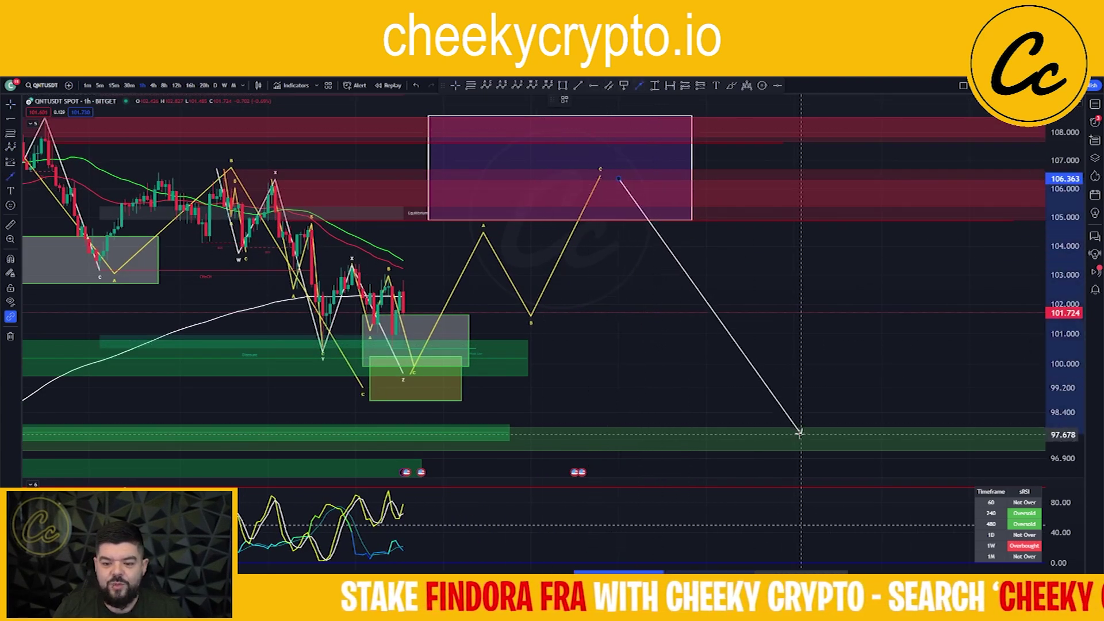
{"action": "key", "text": "Escape"}
{"action": "left_click_drag", "start_coordinate": [507, 249], "coordinate": [705, 313]}
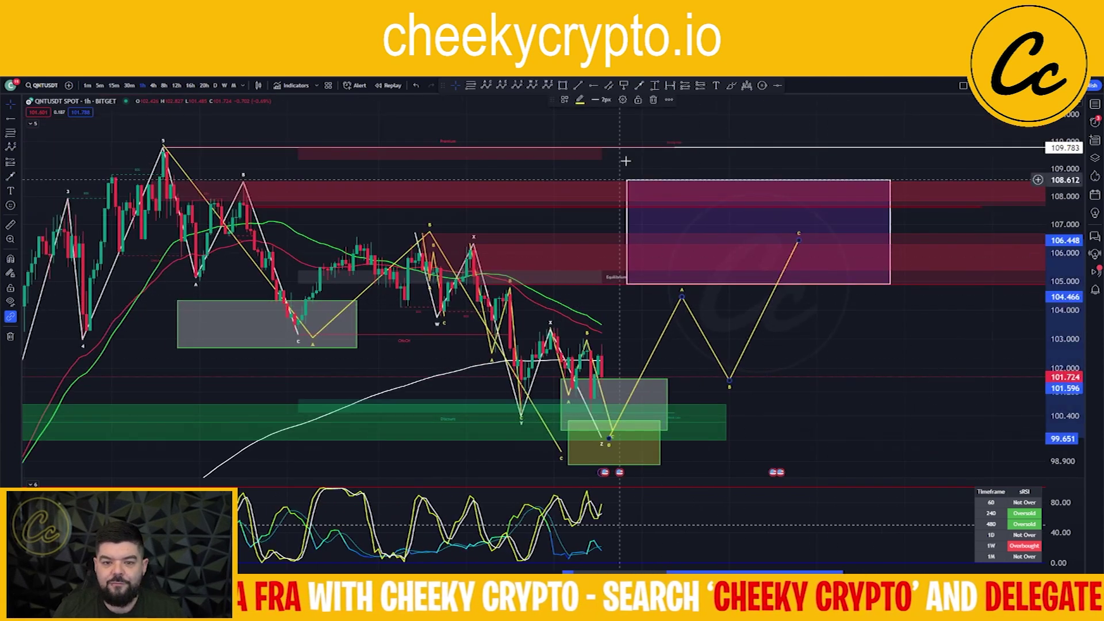
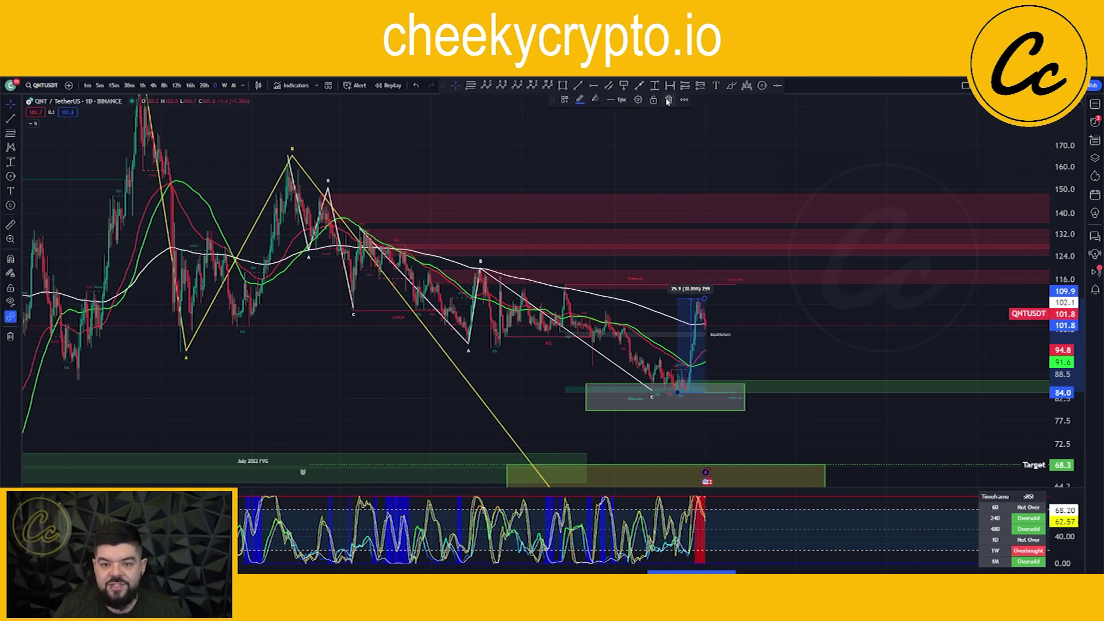
On the daily Binance chart, draw yellow circles around the label in the red zone near 116 and the label near 84.
{"action": "left_click_drag", "start_coordinate": [724, 320], "coordinate": [701, 285]}
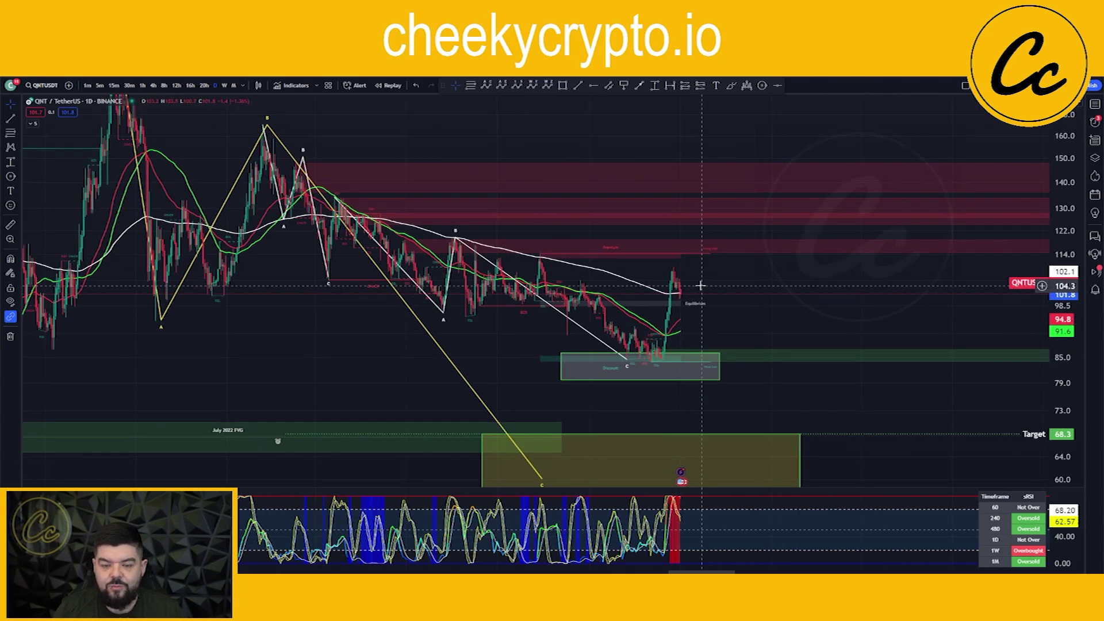
{"action": "scroll", "coordinate": [701, 292], "scroll_direction": "up", "scroll_amount": 2}
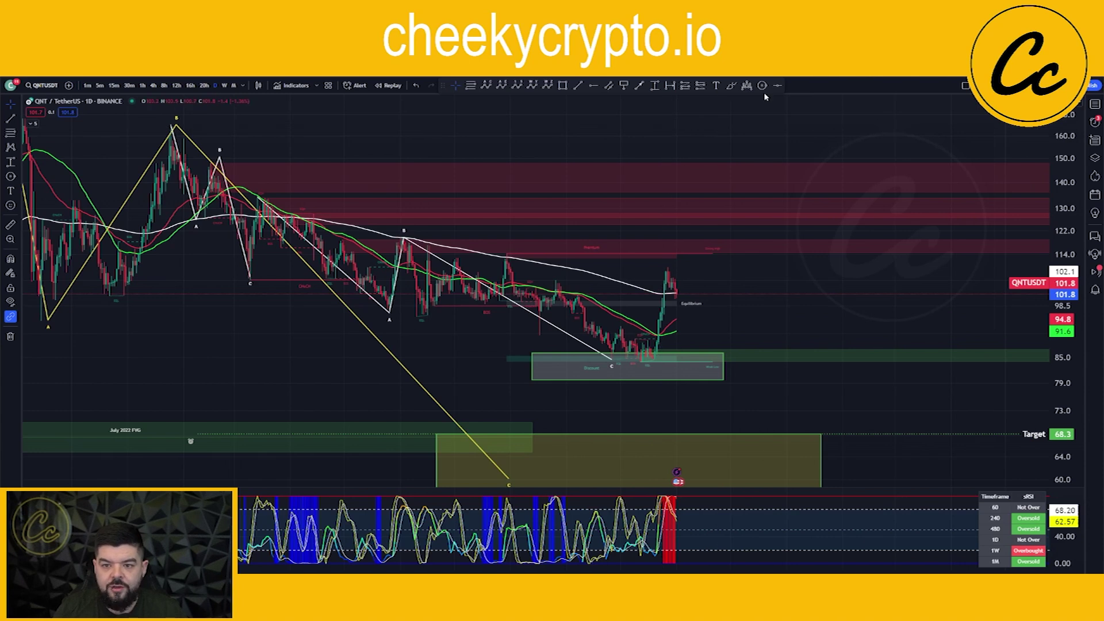
{"action": "left_click", "coordinate": [710, 248]}
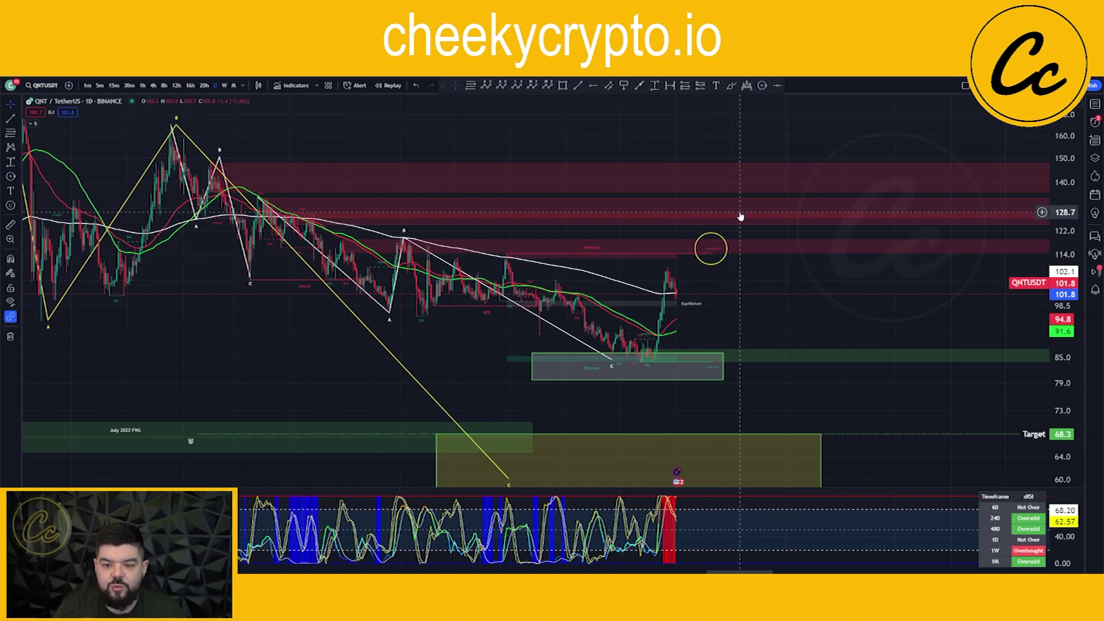
{"action": "scroll", "coordinate": [863, 334], "scroll_direction": "up", "scroll_amount": 5}
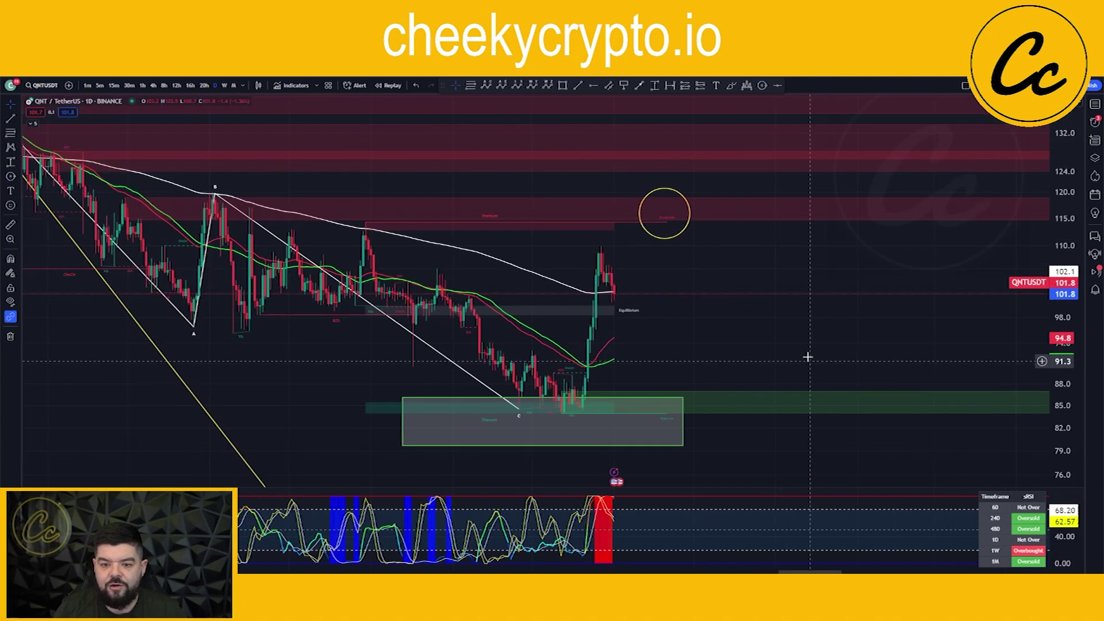
{"action": "left_click_drag", "start_coordinate": [666, 380], "coordinate": [690, 384]}
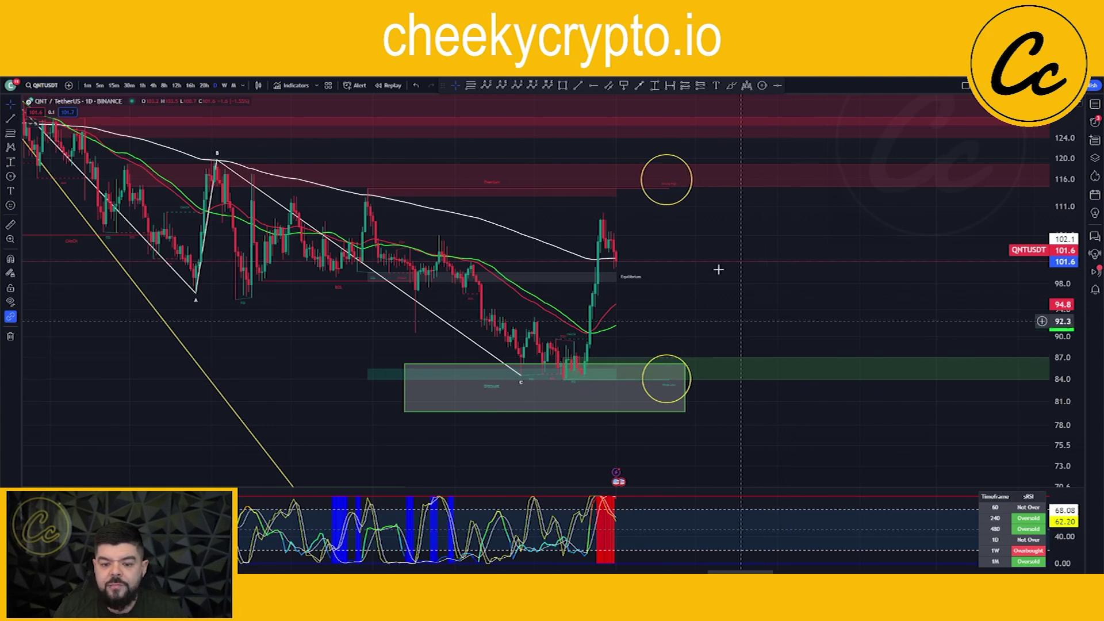
{"action": "left_click", "coordinate": [799, 194]}
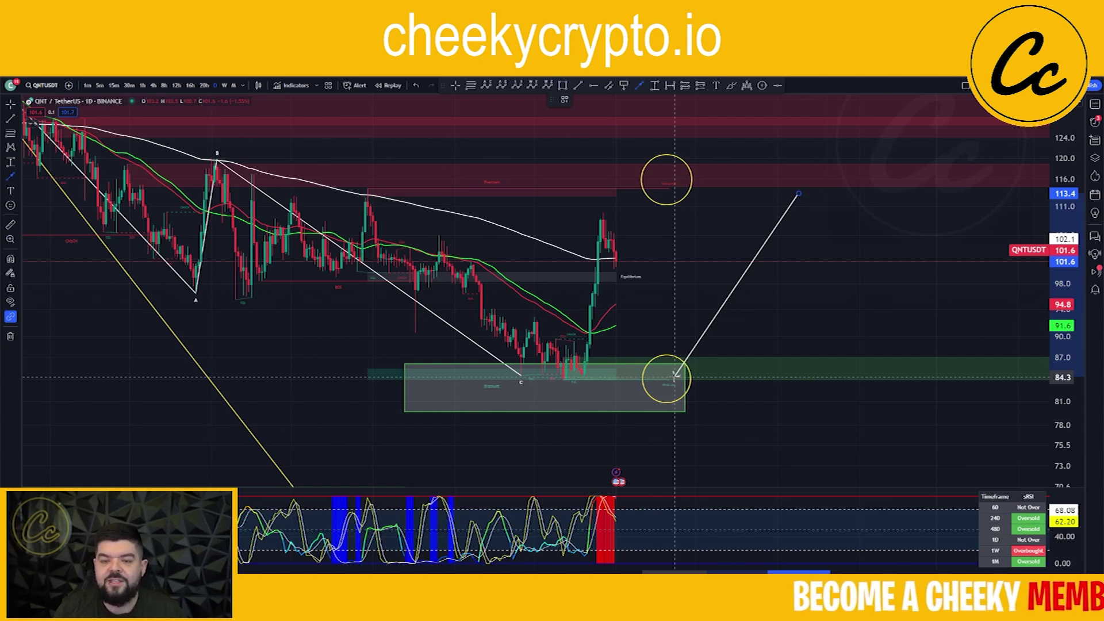
{"action": "left_click", "coordinate": [620, 256]}
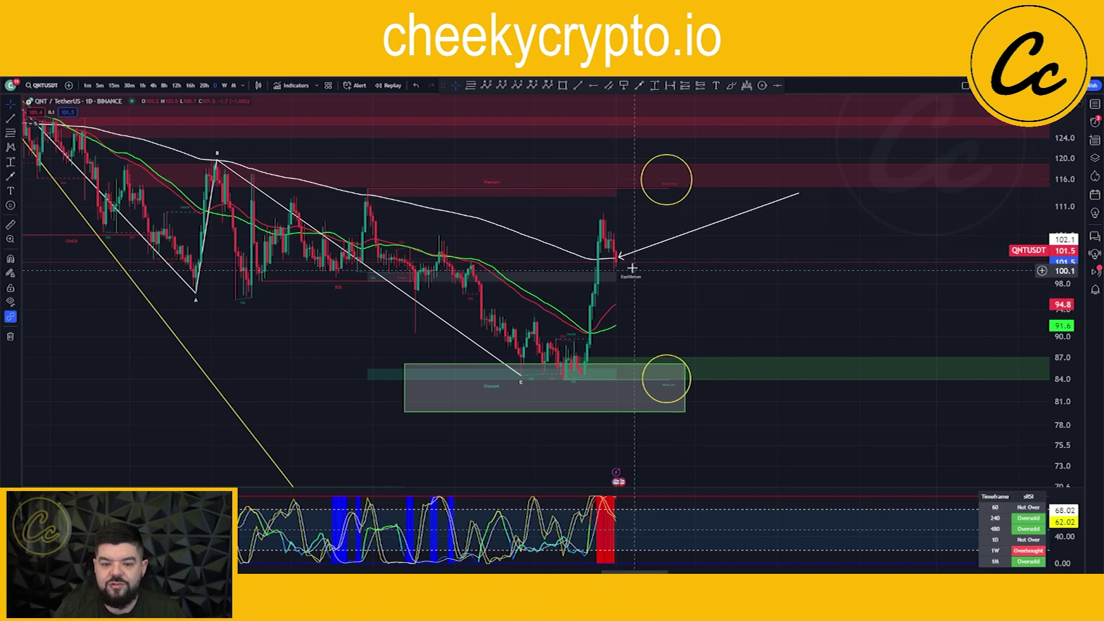
{"action": "left_click_drag", "start_coordinate": [617, 257], "coordinate": [717, 324]}
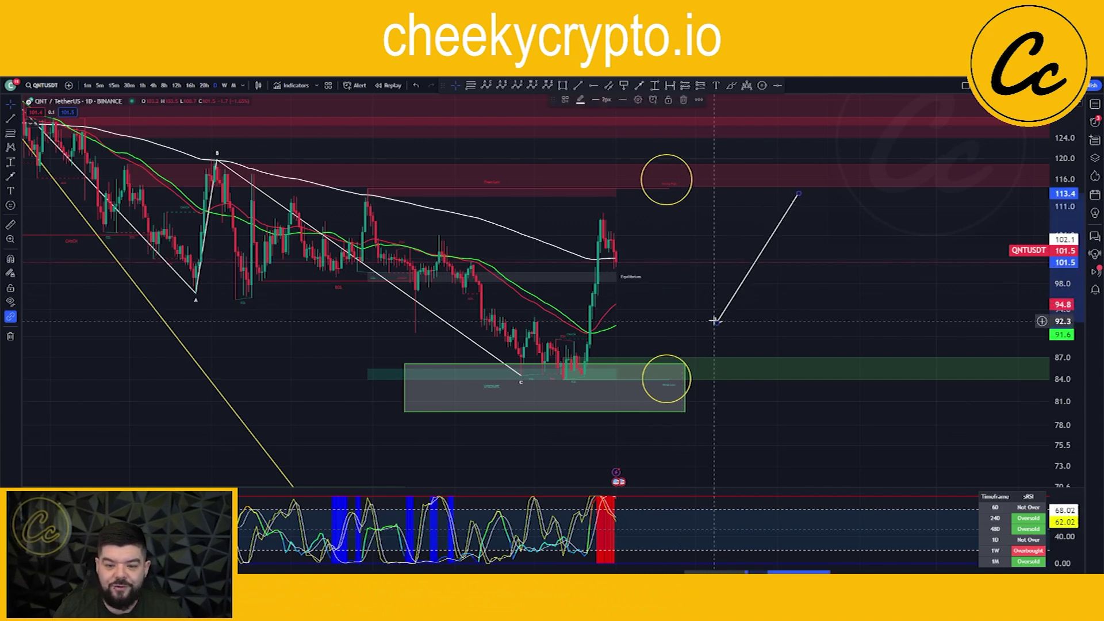
{"action": "key", "text": "Delete"}
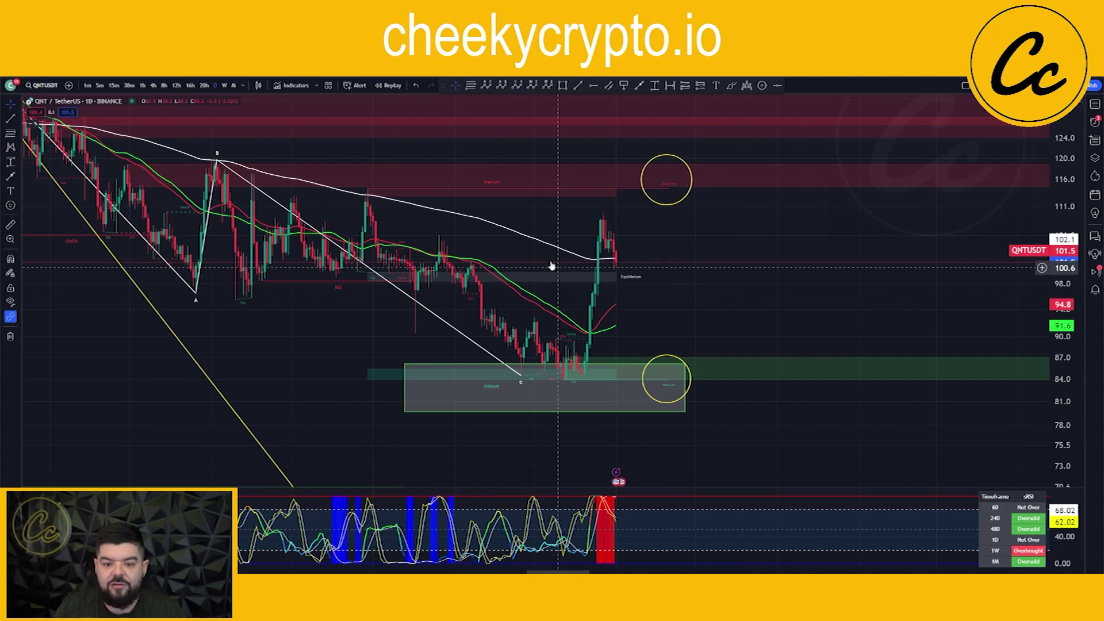
Examine the latest daily candles around the equilibrium level, check the weekly timeframe, and return to the daily chart.
{"action": "scroll", "coordinate": [600, 265], "scroll_direction": "up", "scroll_amount": 2}
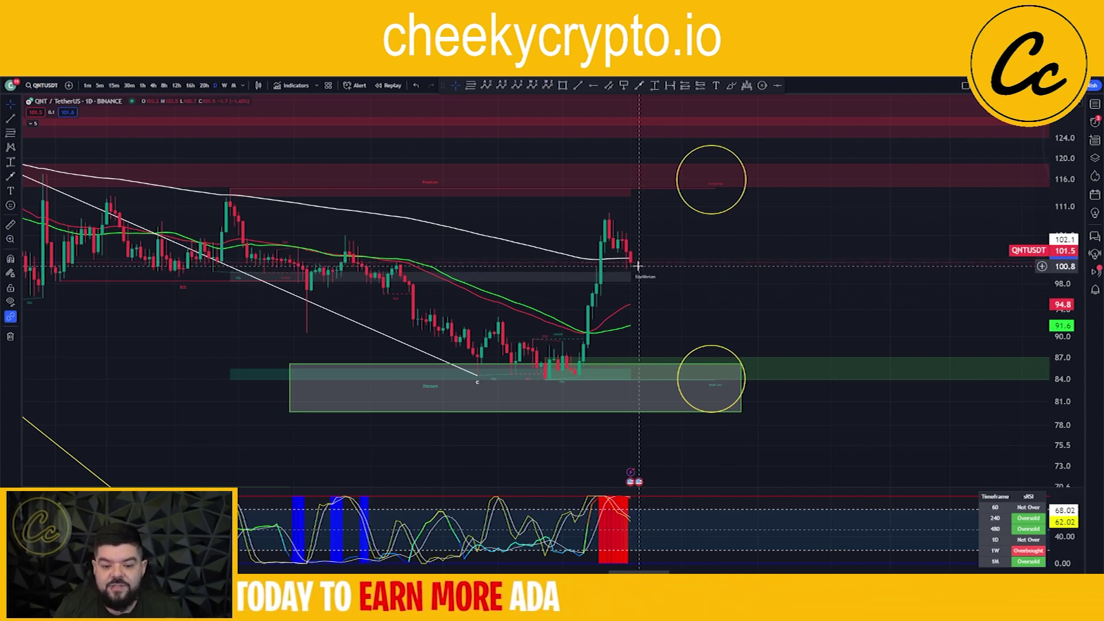
{"action": "scroll", "coordinate": [656, 286], "scroll_direction": "down", "scroll_amount": 4}
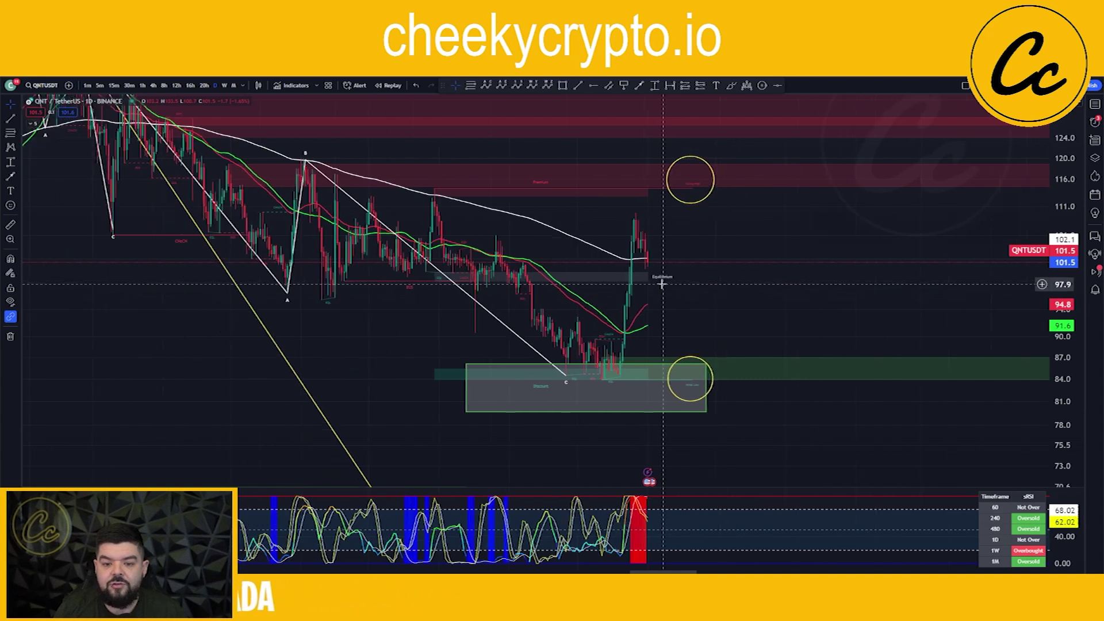
{"action": "left_click", "coordinate": [224, 86]}
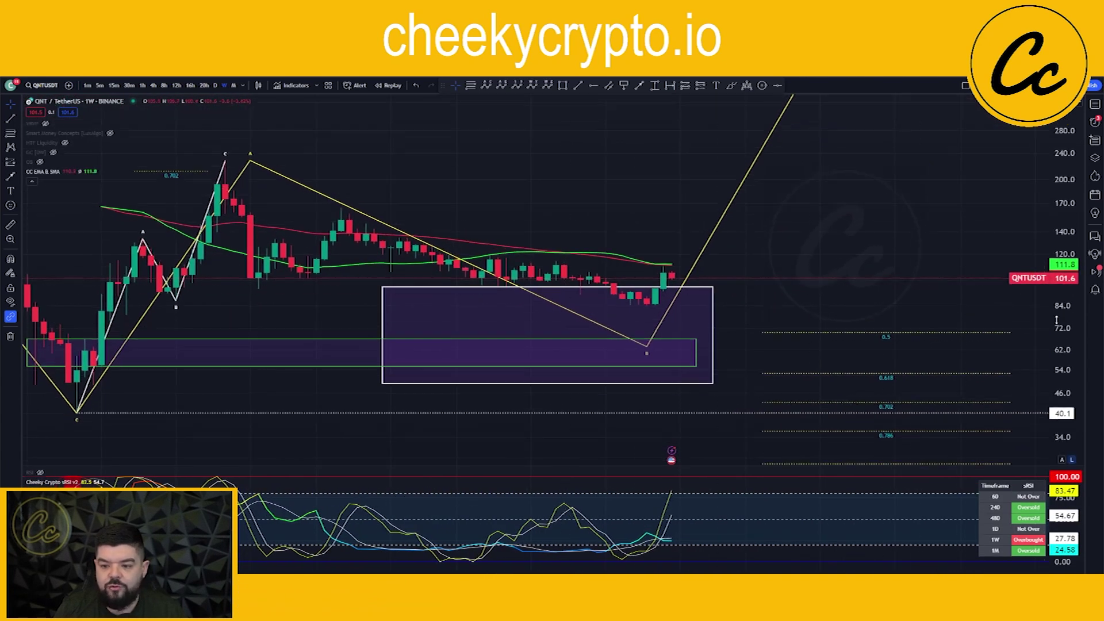
{"action": "left_click", "coordinate": [215, 85]}
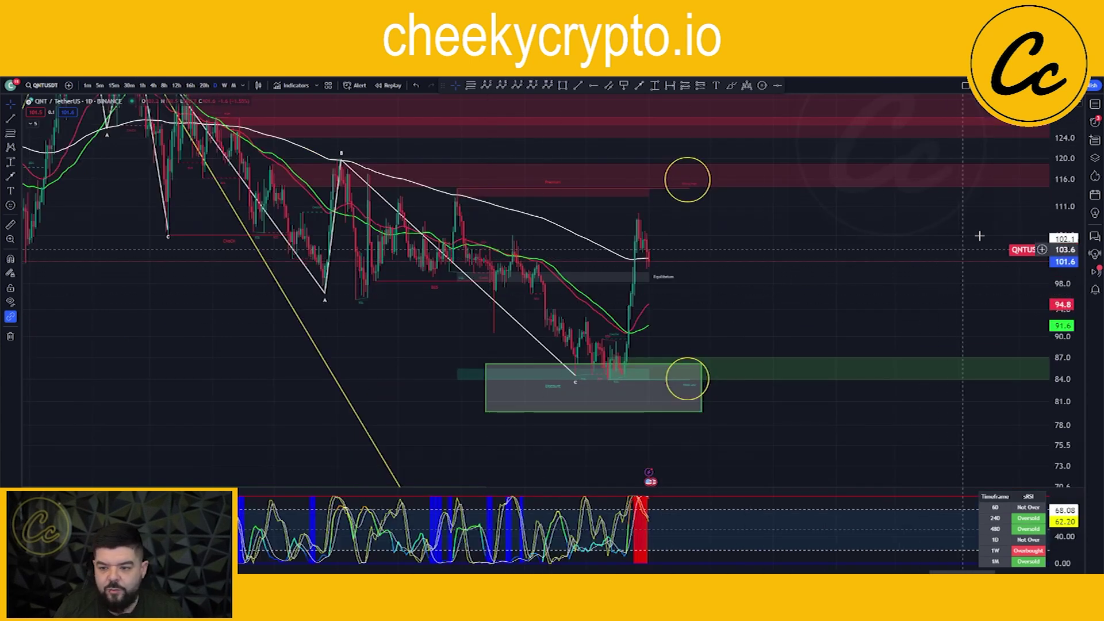
Draw a Fibonacci retracement on the daily chart from the 40.1 low at C up to the 228.0 high.
{"action": "scroll", "coordinate": [904, 396], "scroll_direction": "down", "scroll_amount": 5}
{"action": "scroll", "coordinate": [904, 396], "scroll_direction": "down", "scroll_amount": 4}
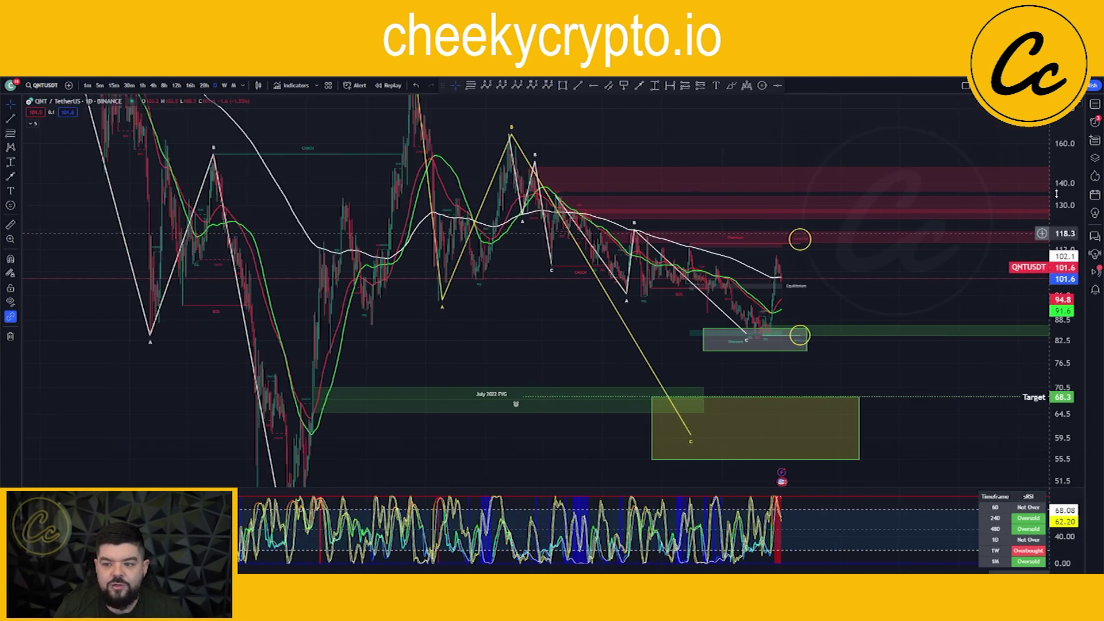
{"action": "left_click_drag", "start_coordinate": [1065, 158], "coordinate": [1065, 189]}
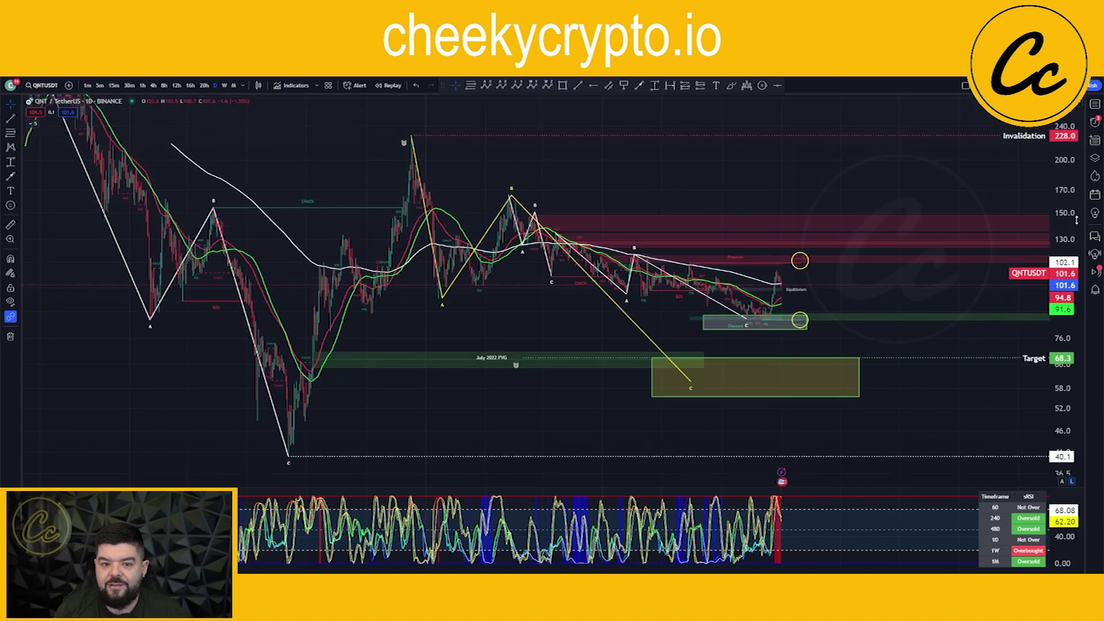
{"action": "left_click_drag", "start_coordinate": [569, 384], "coordinate": [492, 371]}
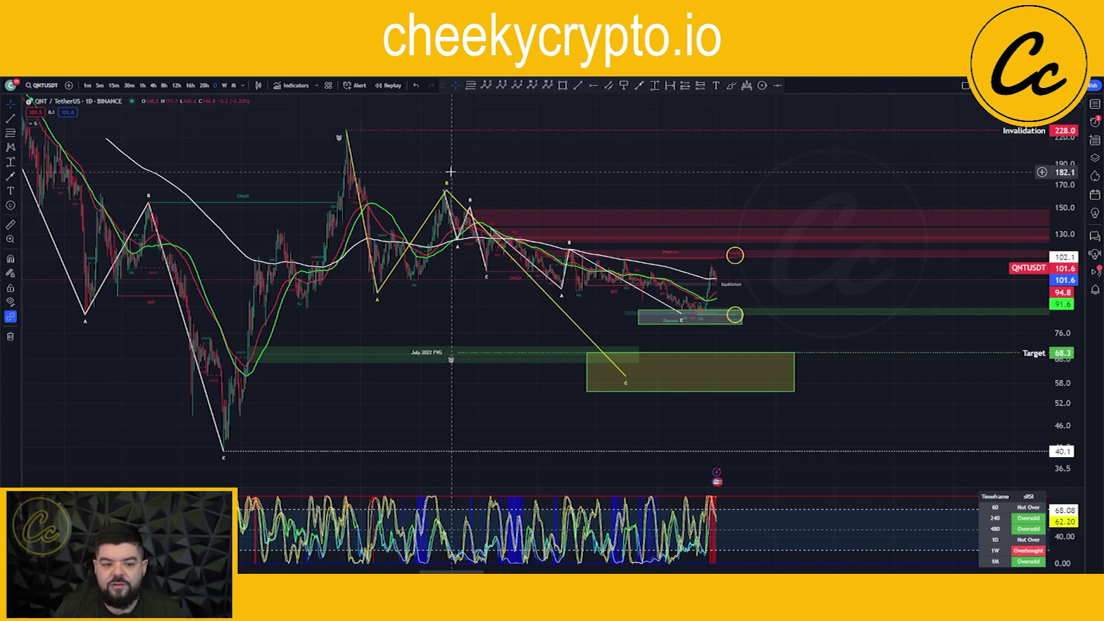
{"action": "left_click", "coordinate": [627, 371]}
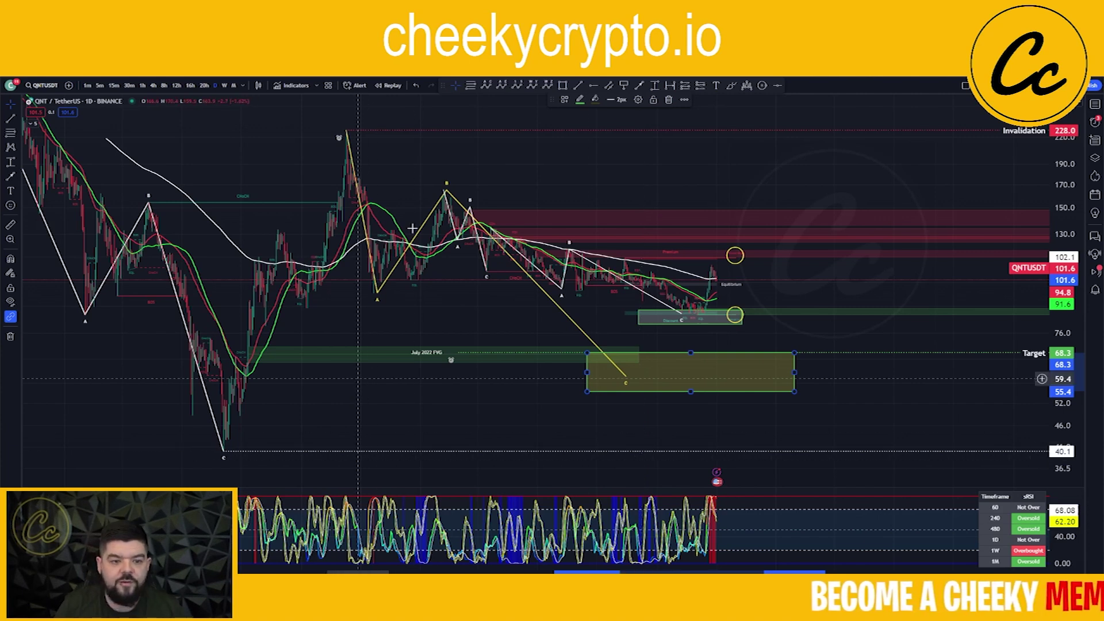
{"action": "key", "text": "alt+h"}
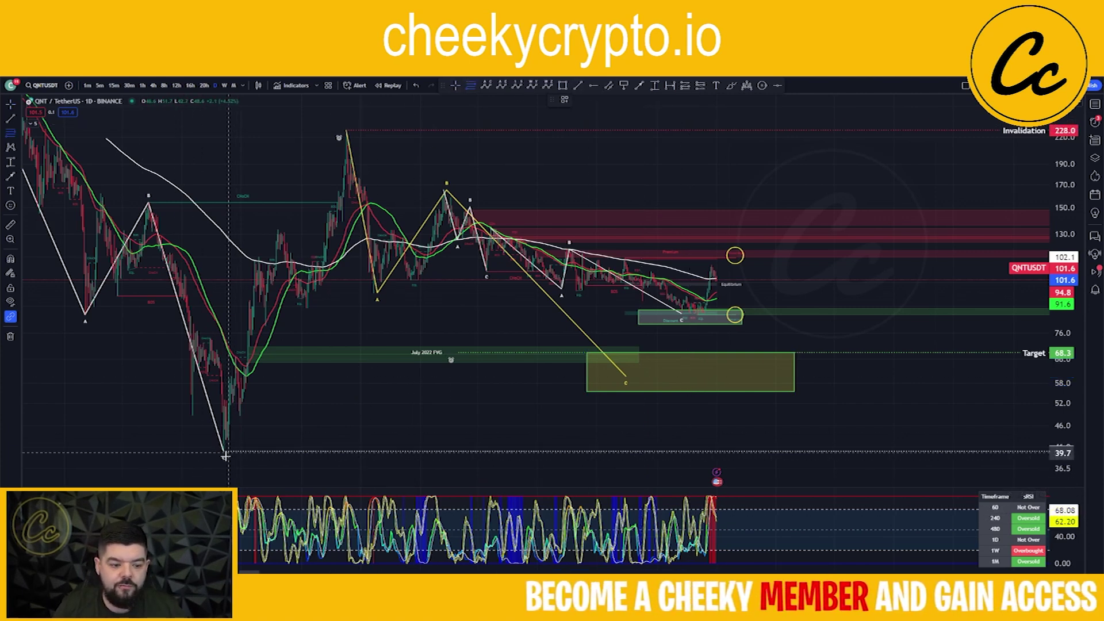
{"action": "left_click", "coordinate": [225, 454]}
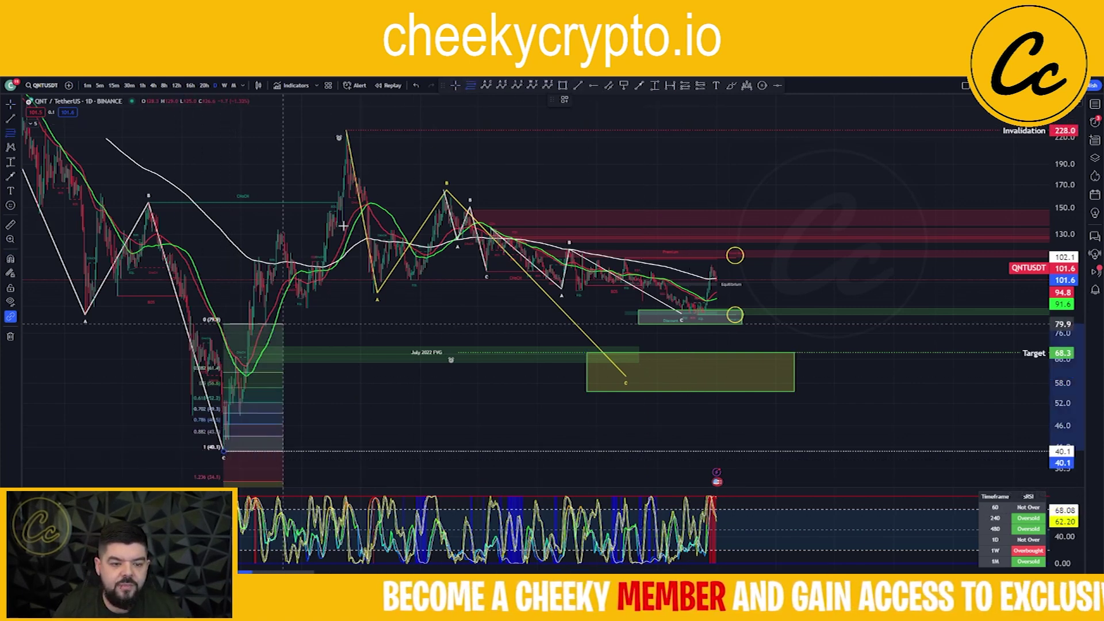
{"action": "left_click", "coordinate": [346, 123]}
Draw a violet rectangle from the 0.5 retracement level at 95.7 down to 49.2, and delete the Fibonacci retracement.
{"action": "key", "text": "alt+shift+r"}
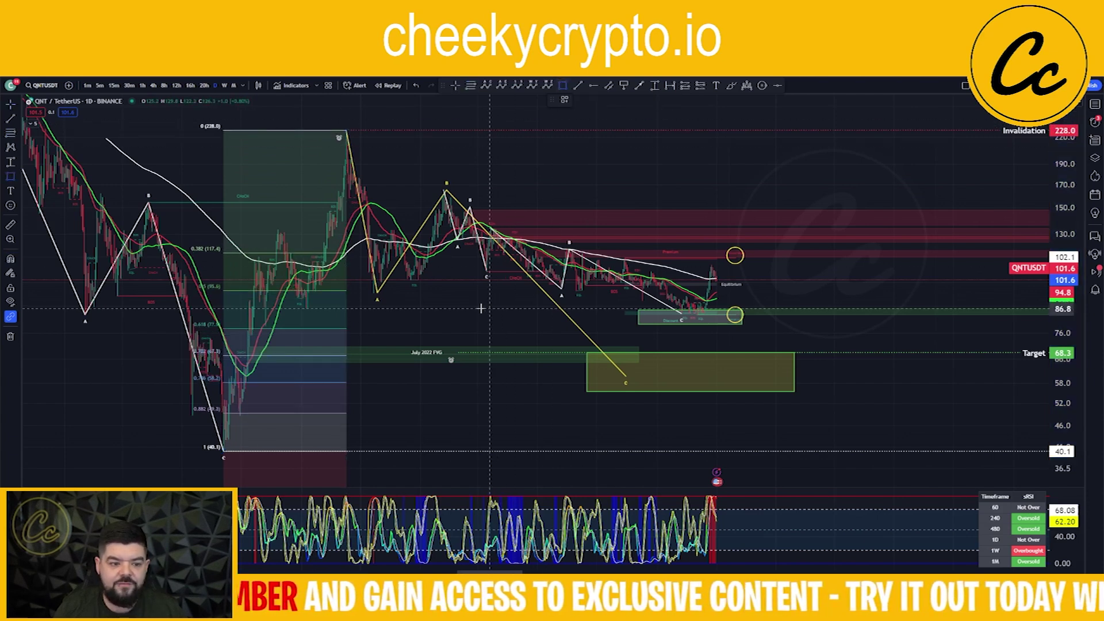
{"action": "left_click", "coordinate": [434, 290]}
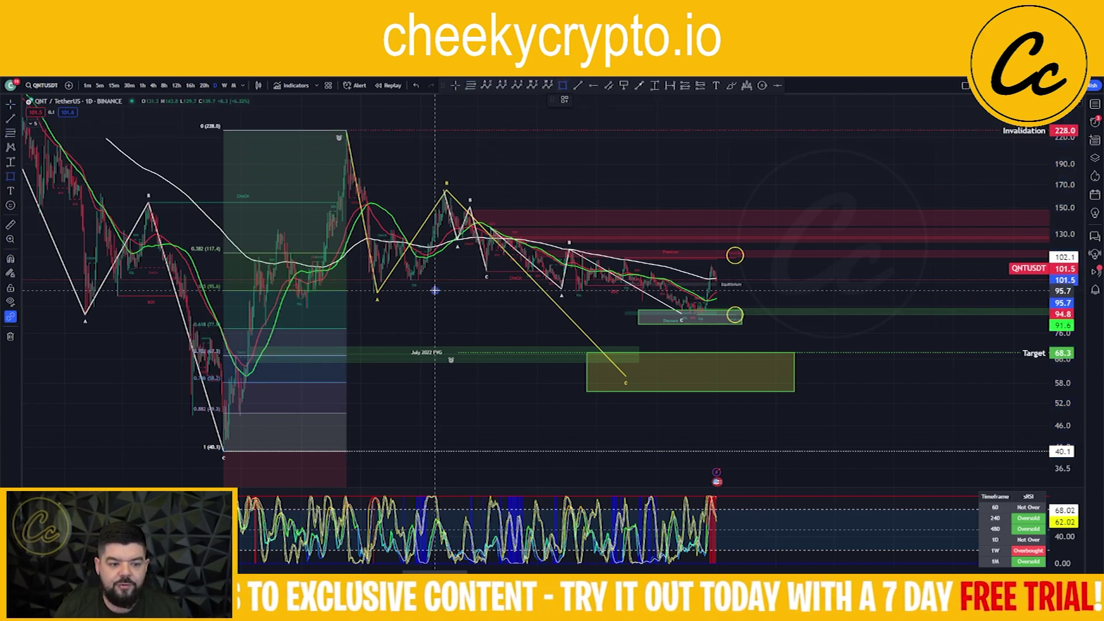
{"action": "left_click", "coordinate": [921, 288]}
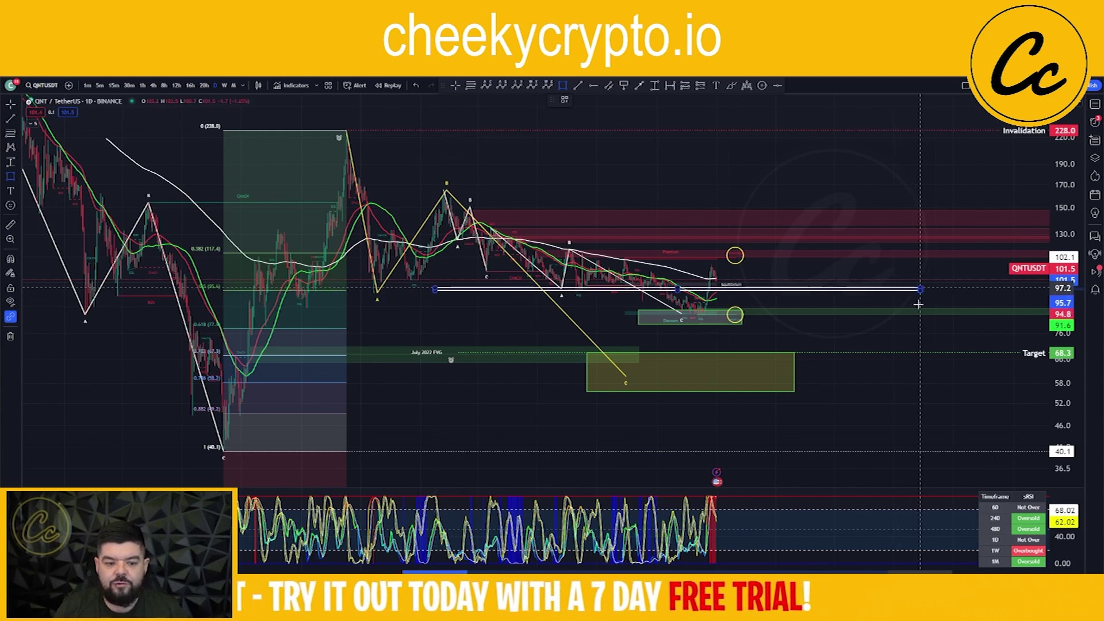
{"action": "left_click_drag", "start_coordinate": [920, 289], "coordinate": [923, 413]}
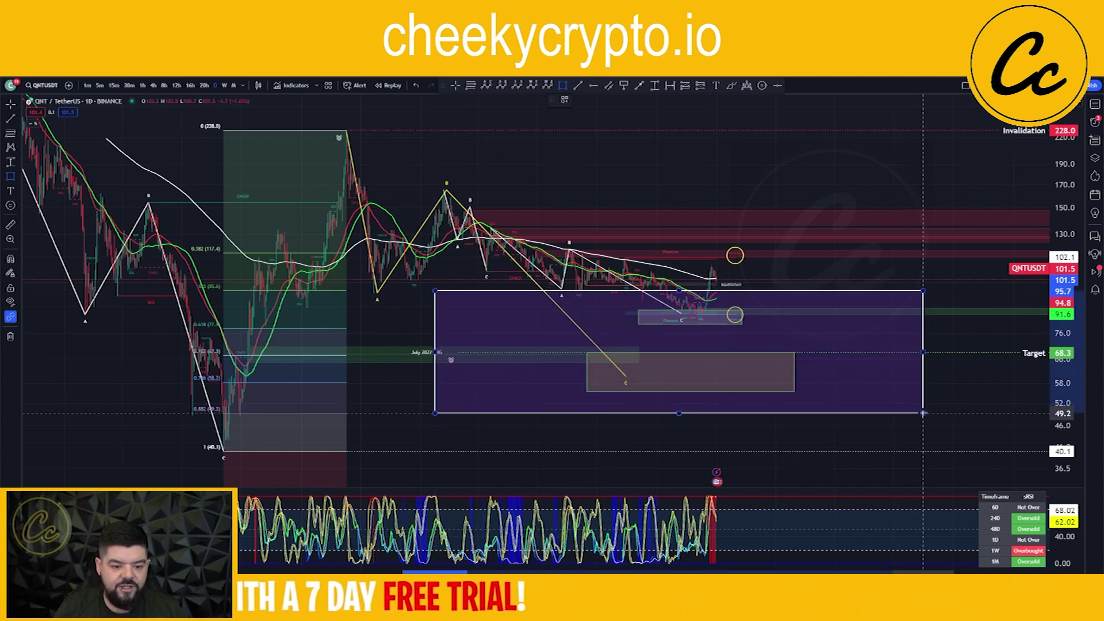
{"action": "left_click", "coordinate": [344, 335]}
{"action": "key", "text": "Delete"}
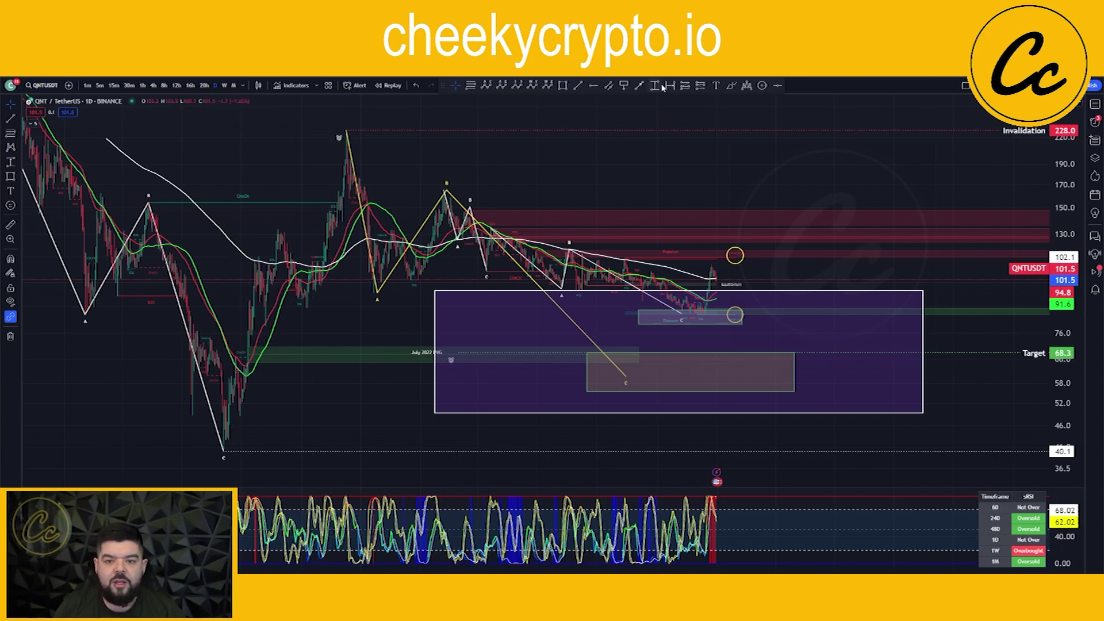
Draw a temporary white arrow from 70.6 down to the C low near 40.1 and remove it.
{"action": "left_click", "coordinate": [99, 347]}
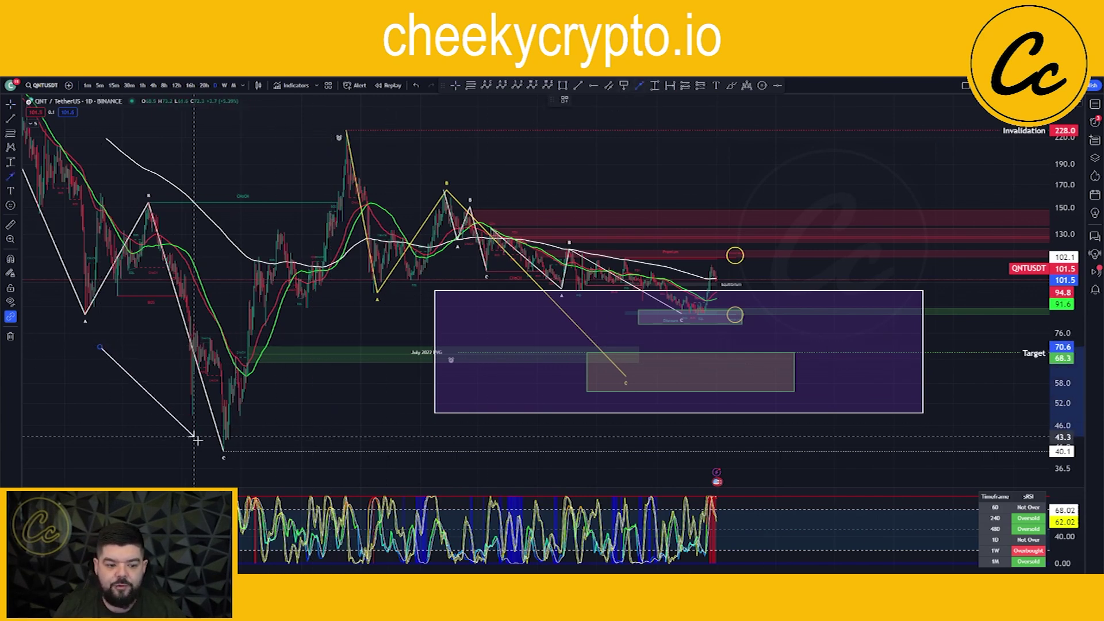
{"action": "left_click", "coordinate": [213, 450]}
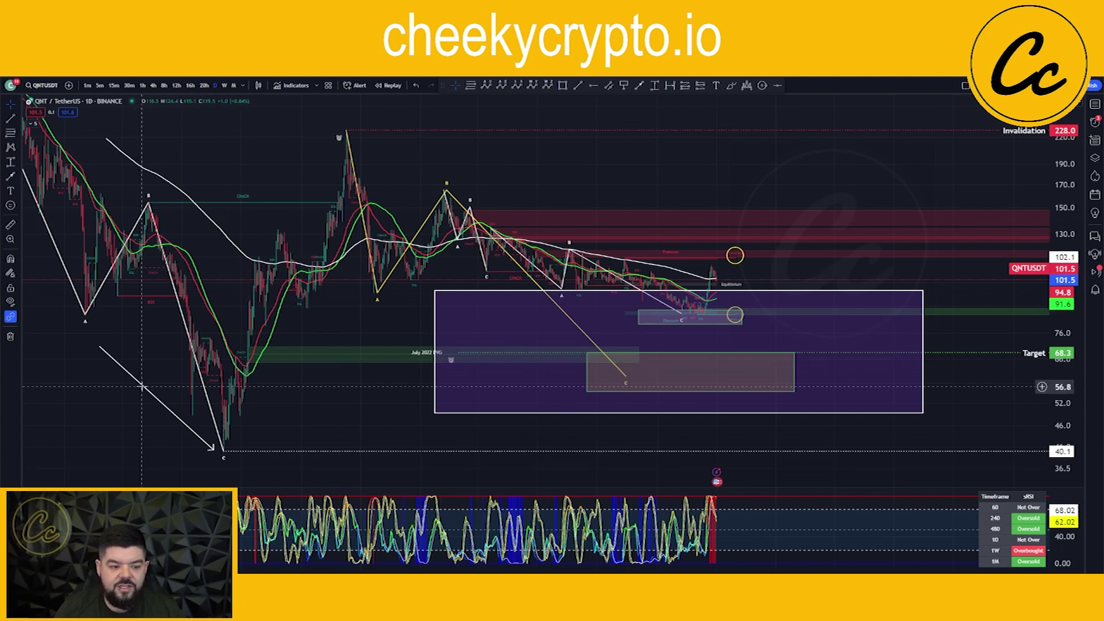
{"action": "key", "text": "Delete"}
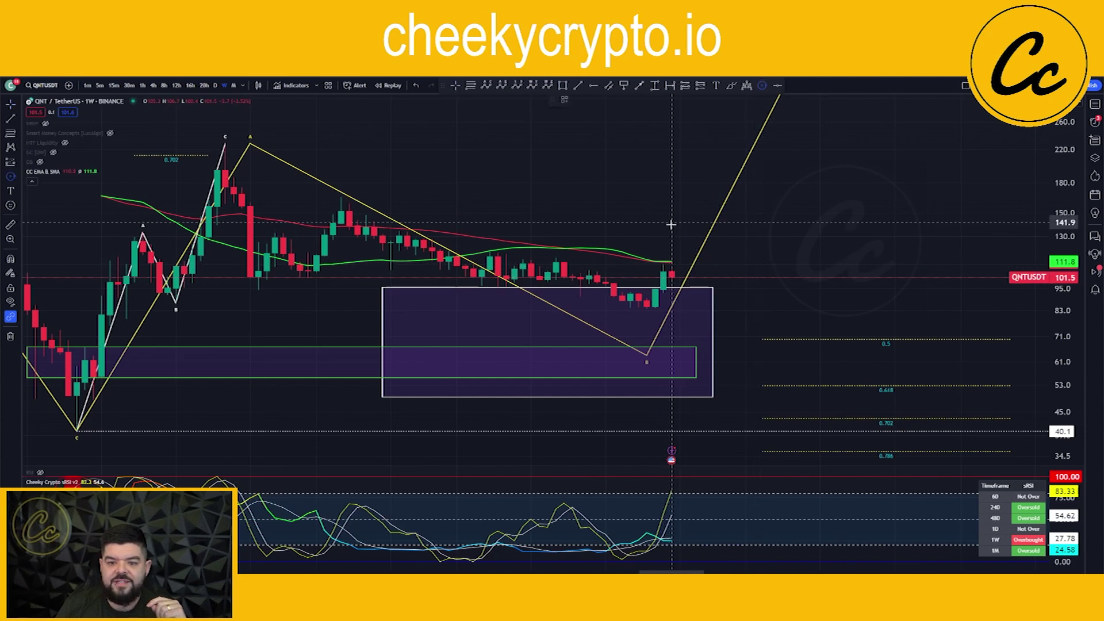
On the weekly chart, draw a yellow circle around the latest candles just below the moving averages.
{"action": "left_click", "coordinate": [680, 269]}
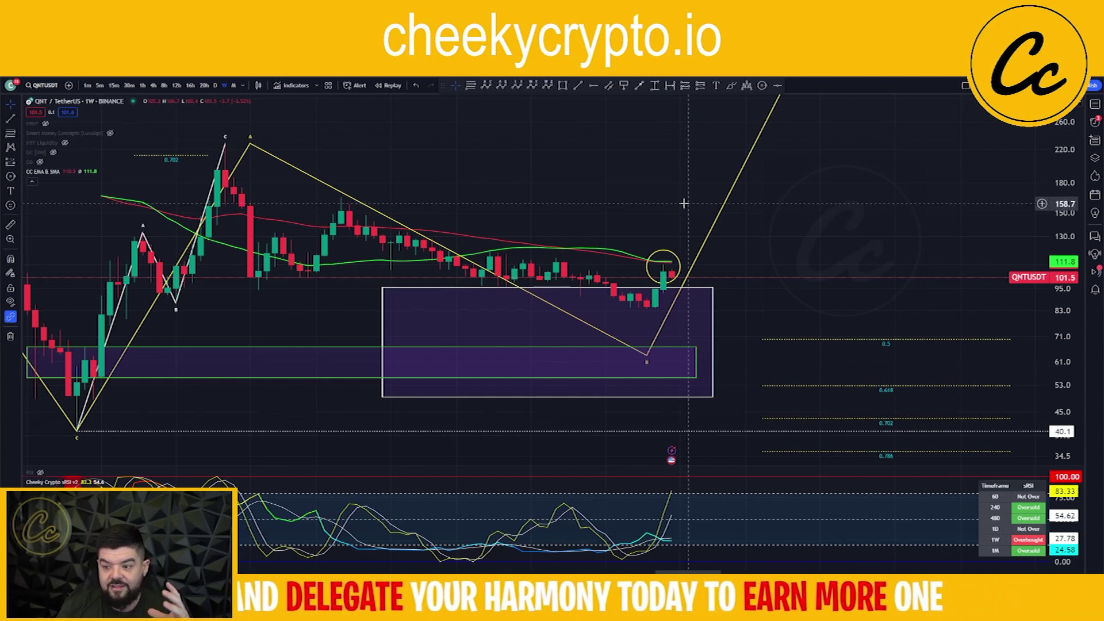
{"action": "left_click_drag", "start_coordinate": [1052, 242], "coordinate": [1051, 365]}
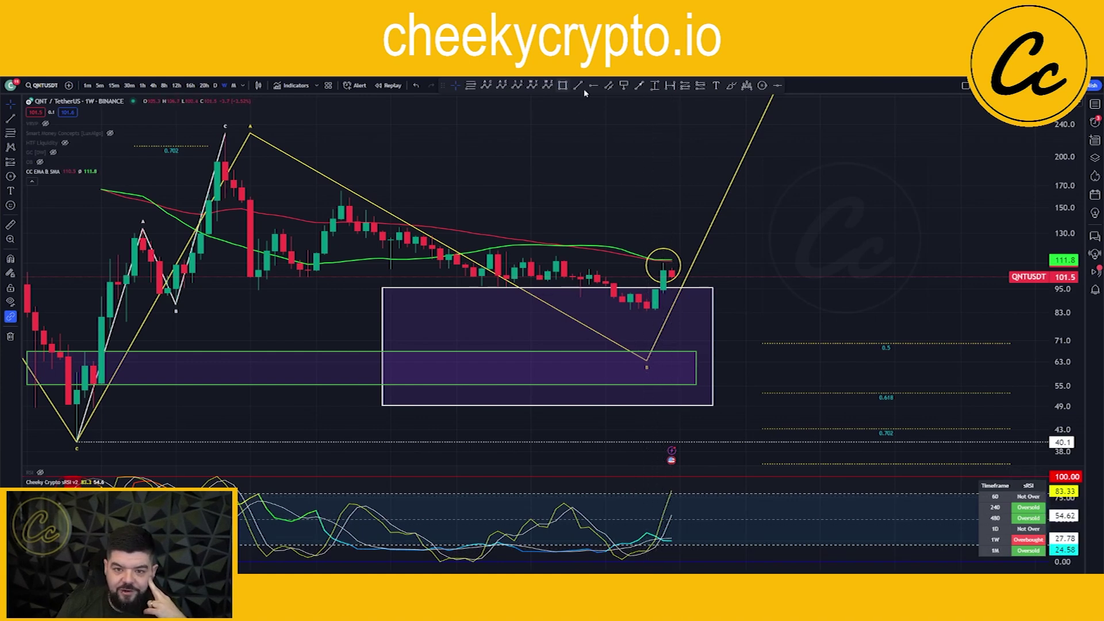
Measure the rise from the recent 83.8 low to the circled candles, and the rise from 40.1 to 228.0.
{"action": "left_click", "coordinate": [639, 311], "text": "shift"}
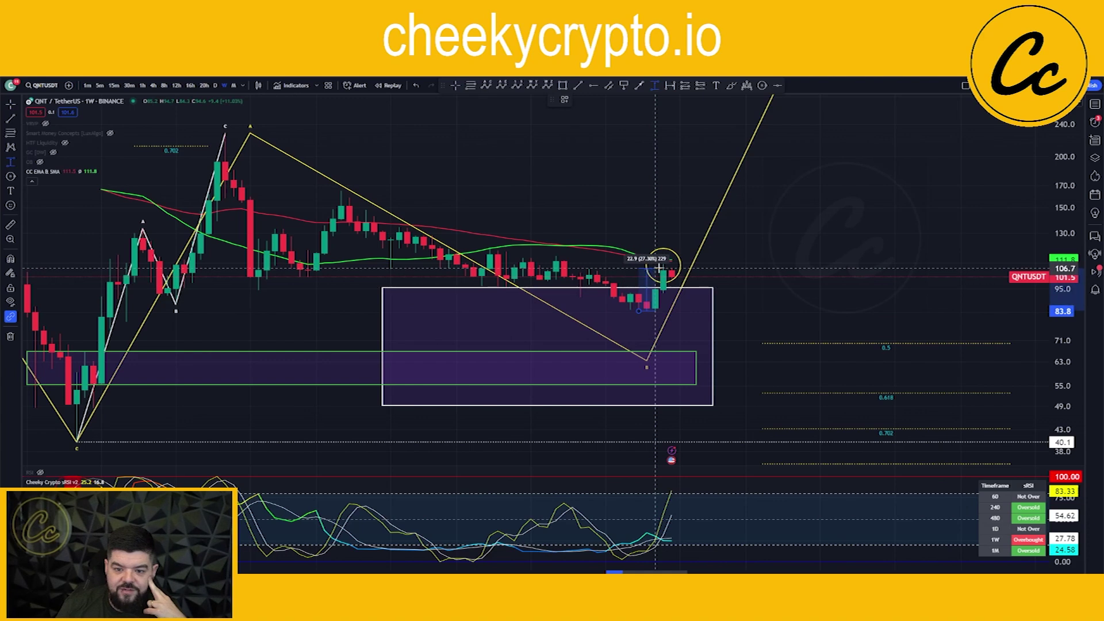
{"action": "left_click", "coordinate": [663, 264]}
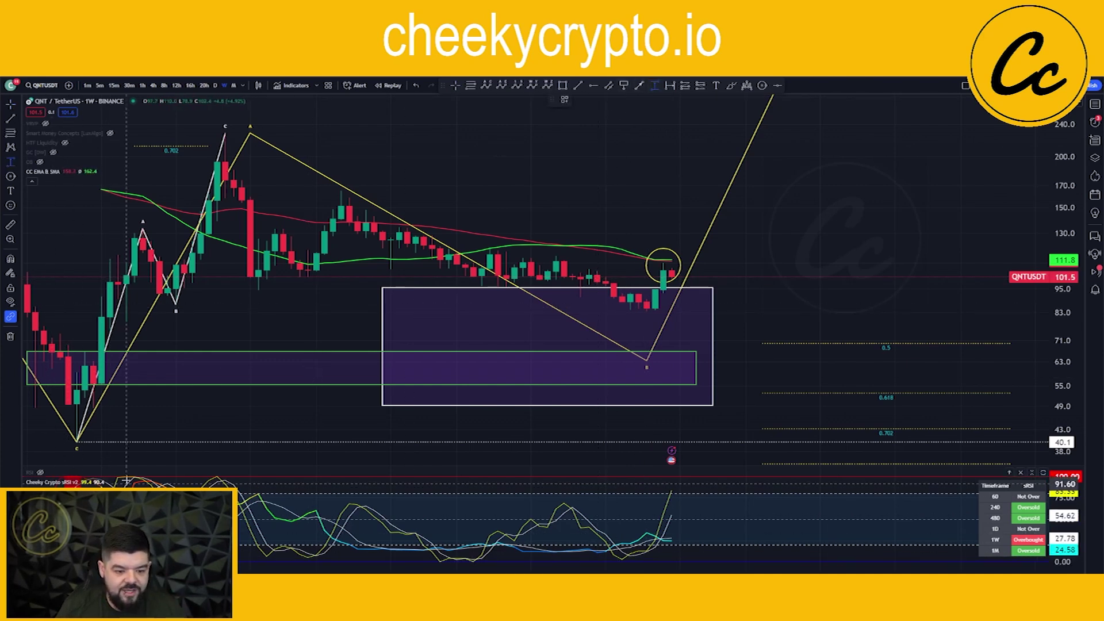
{"action": "left_click", "coordinate": [77, 447], "text": "shift"}
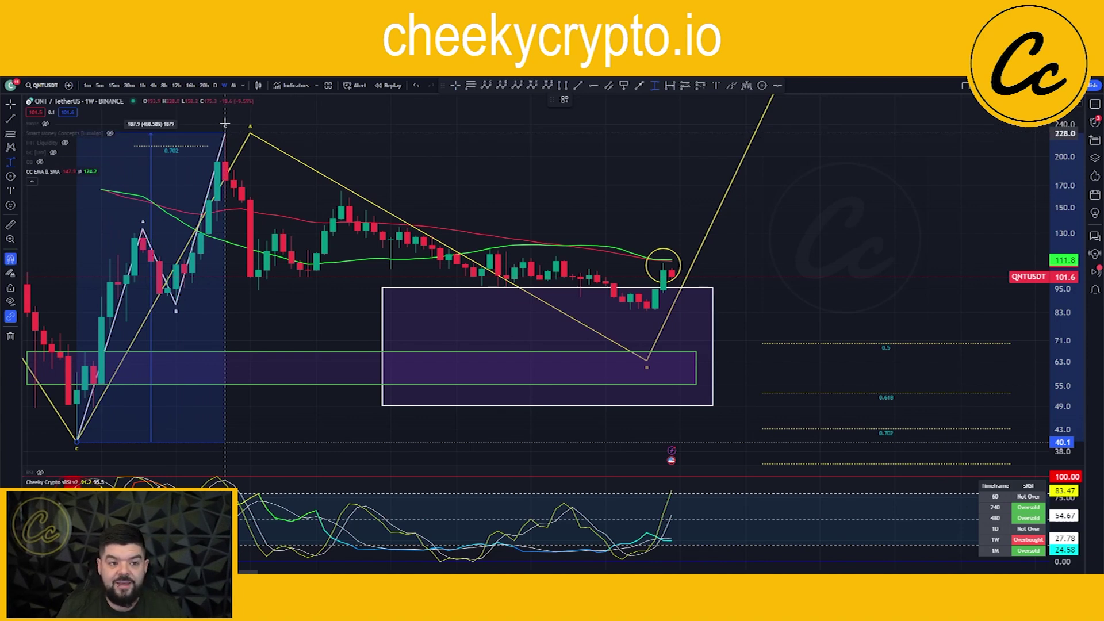
{"action": "key", "text": "Escape"}
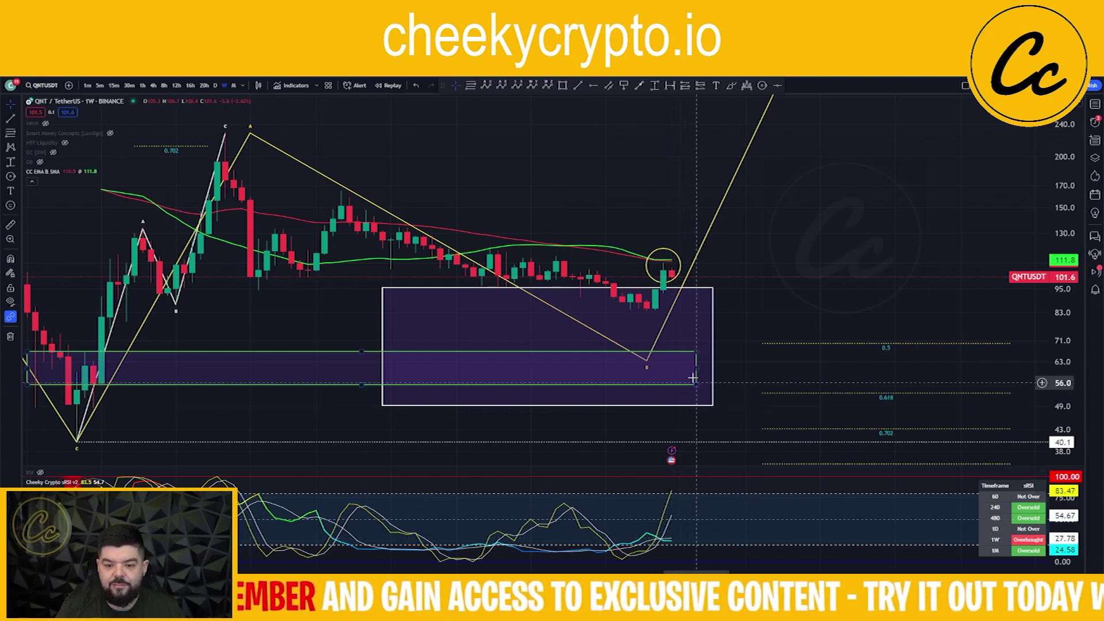
Extend the green-outlined zone between 66.7 and 55.3 forward in time, past the edge of the violet rectangle.
{"action": "left_click", "coordinate": [713, 355]}
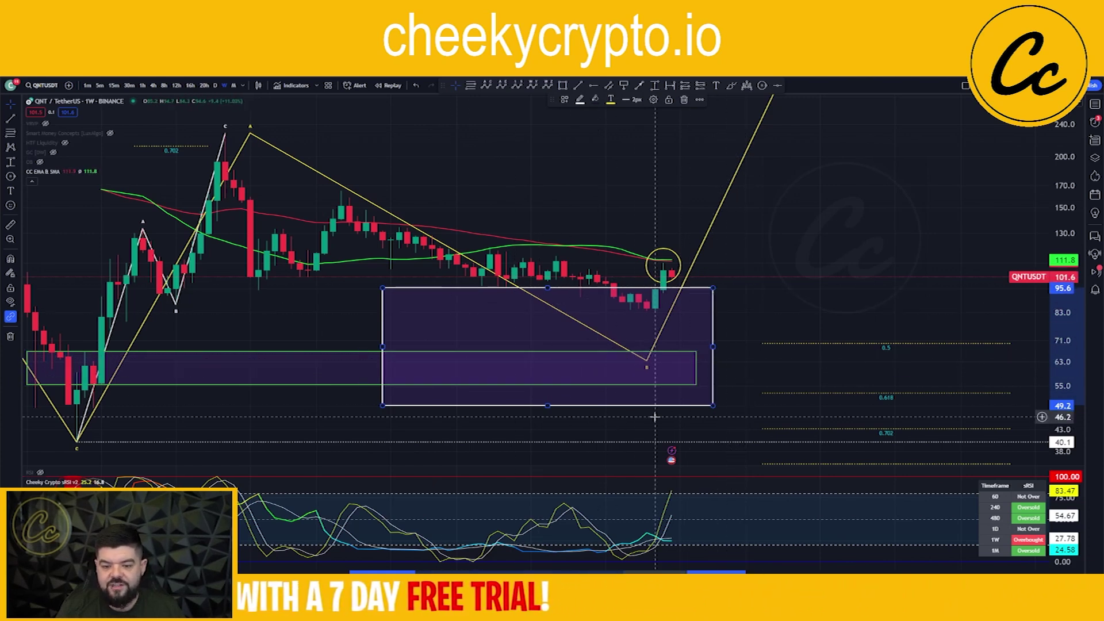
{"action": "left_click_drag", "start_coordinate": [697, 368], "coordinate": [755, 374]}
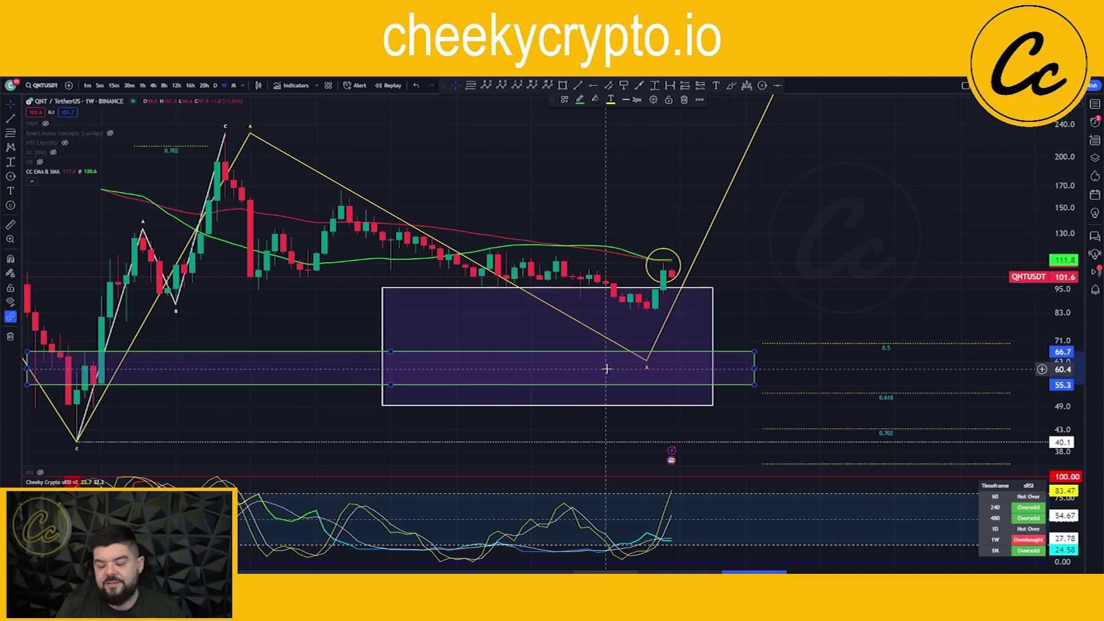
{"action": "left_click", "coordinate": [817, 366]}
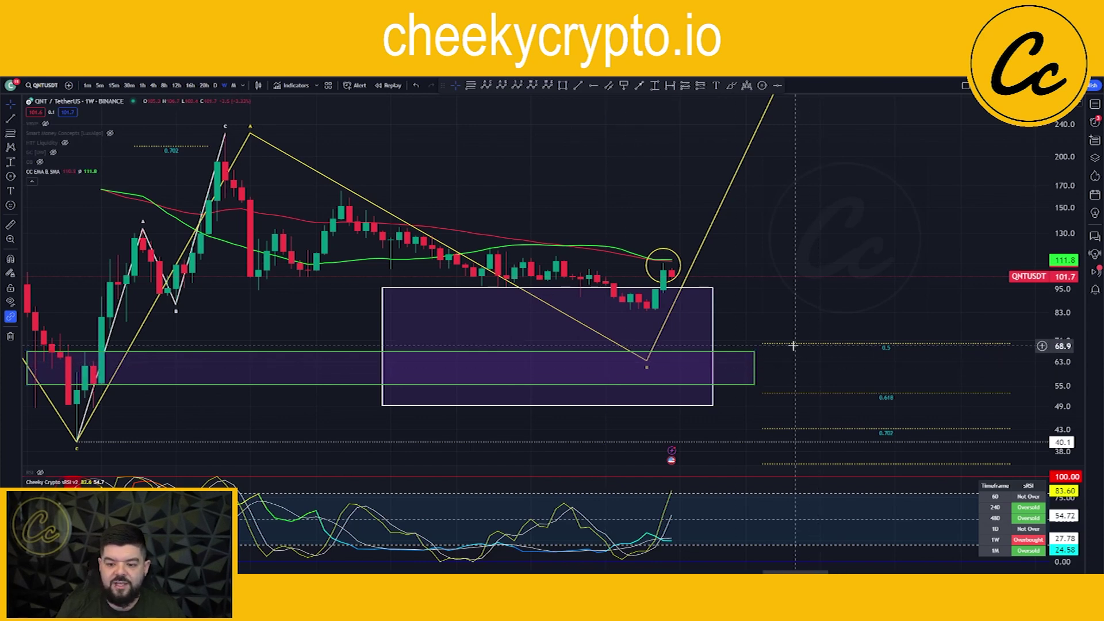
{"action": "left_click", "coordinate": [797, 347]}
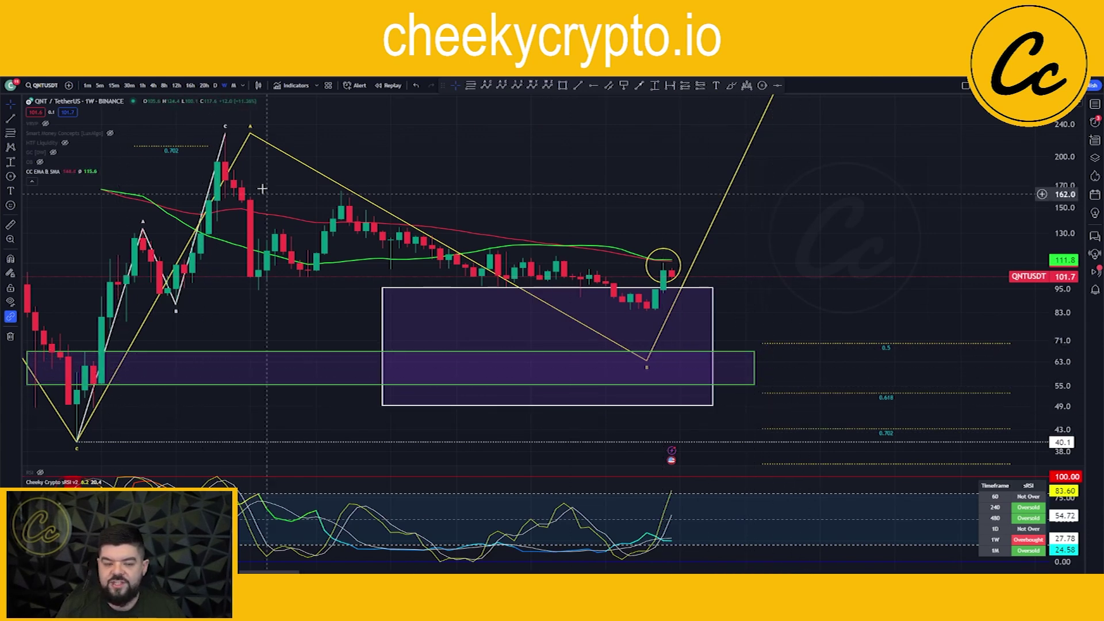
Check the daily chart's target level, and on the weekly chart measure the drop from 101.8 to 68.3.
{"action": "key", "text": "d"}
{"action": "key", "text": "Return"}
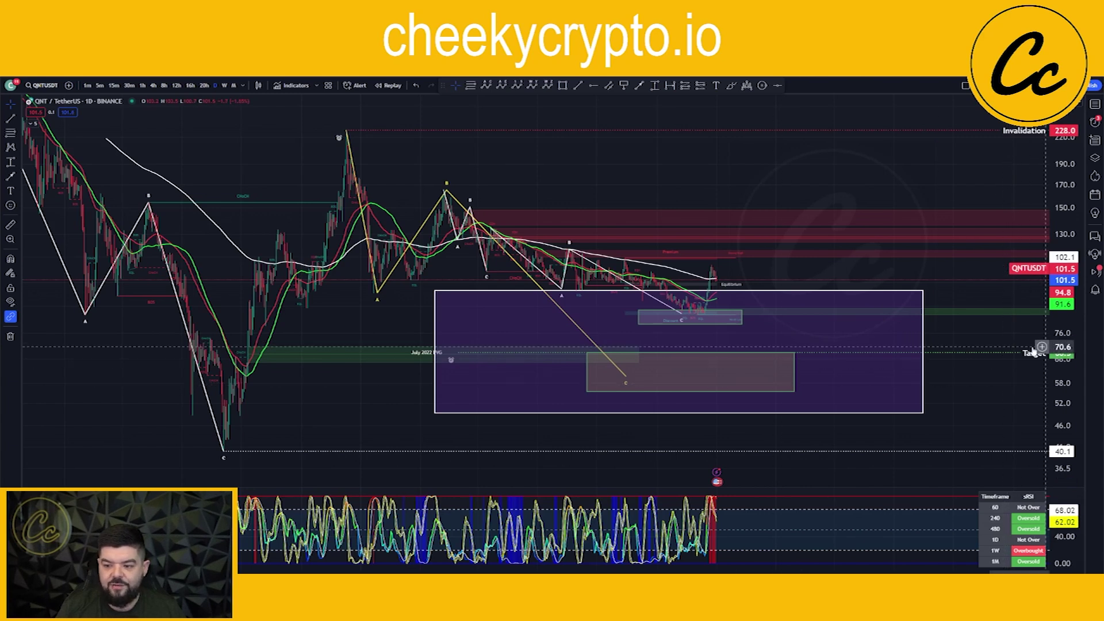
{"action": "left_click", "coordinate": [225, 85]}
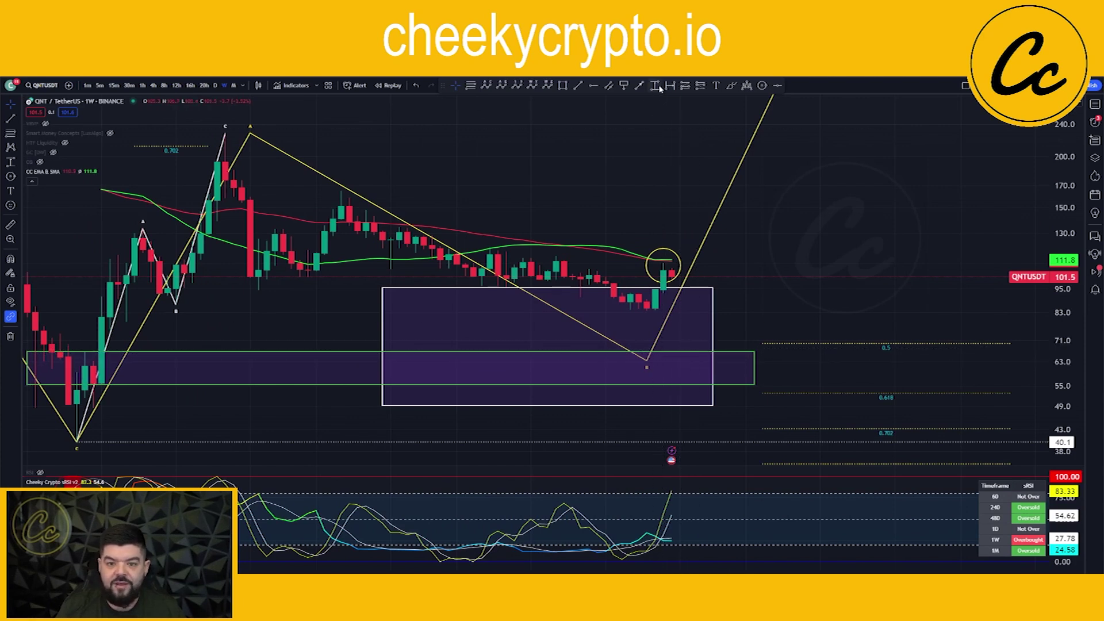
{"action": "left_click_drag", "start_coordinate": [689, 277], "coordinate": [703, 336]}
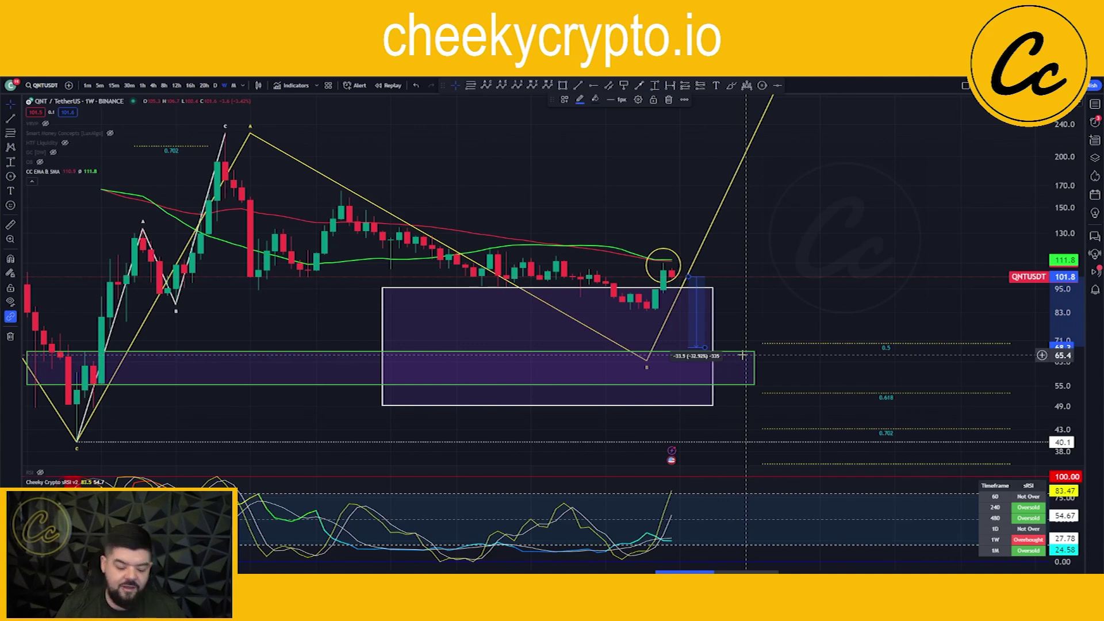
{"action": "left_click", "coordinate": [742, 355]}
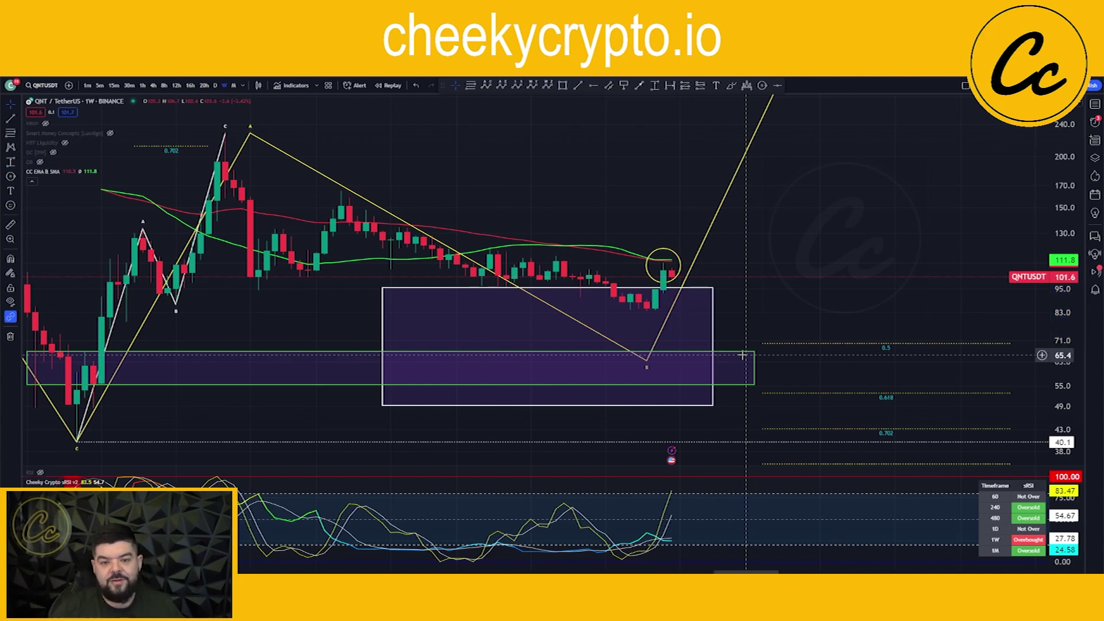